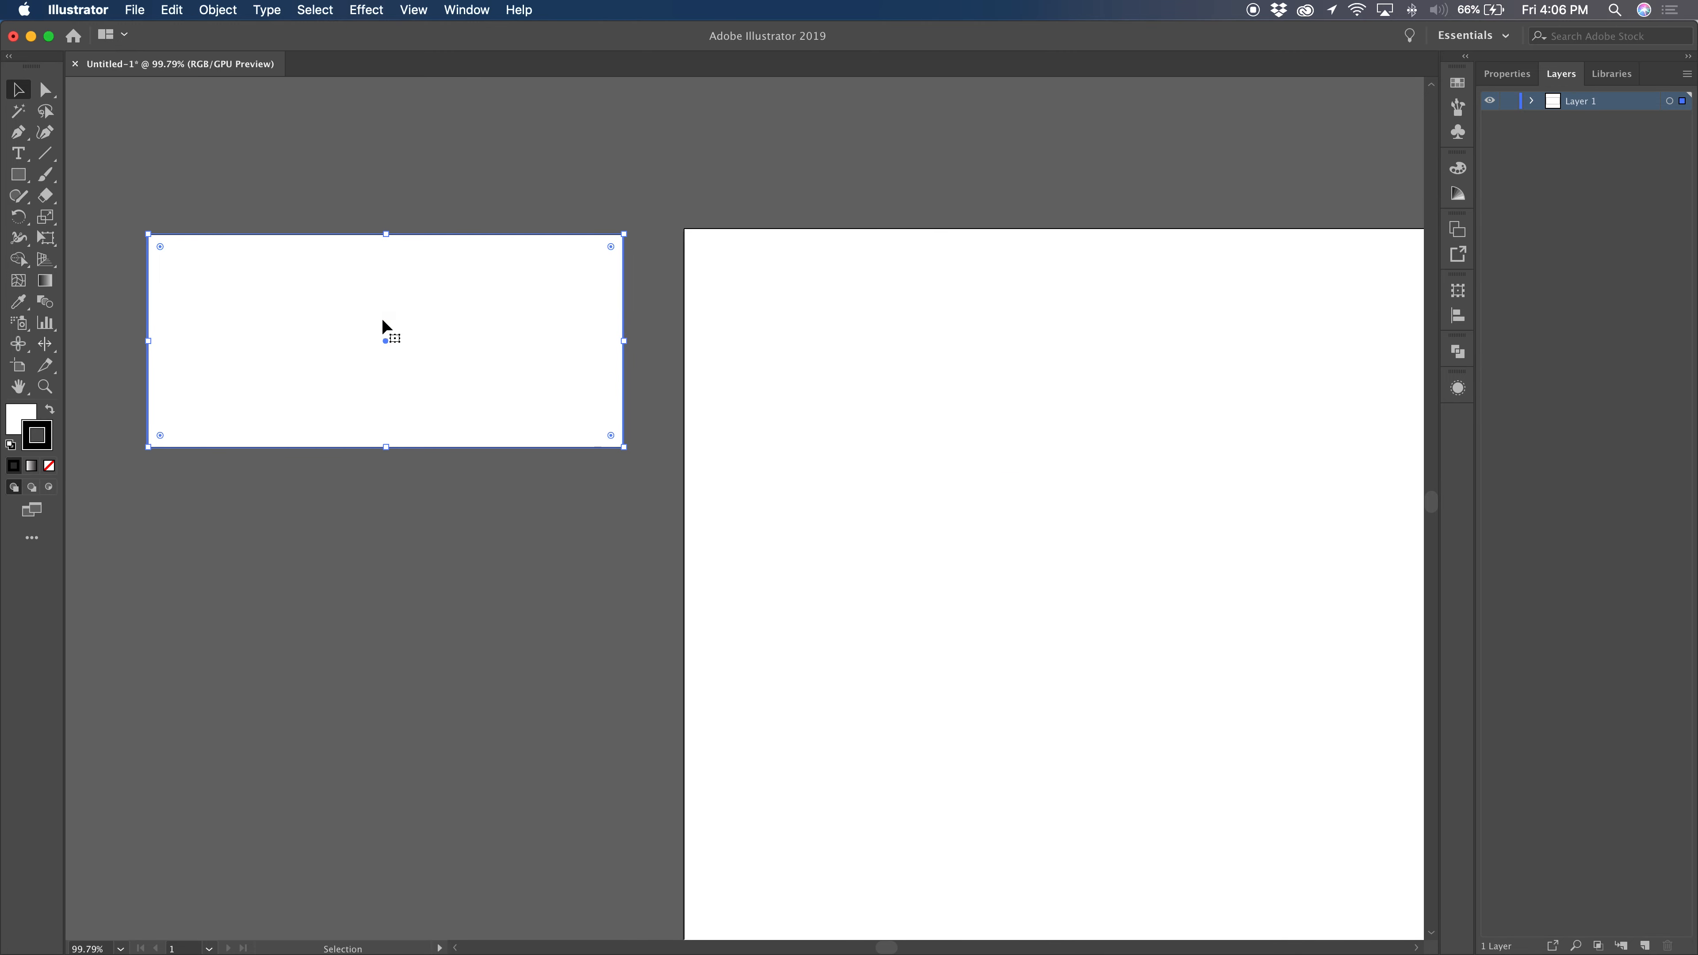
# Draw three smaller rectangles below the wide rectangle, on the canvas beside the artboard, and leave everything deselected.
pyautogui.click(459, 493)
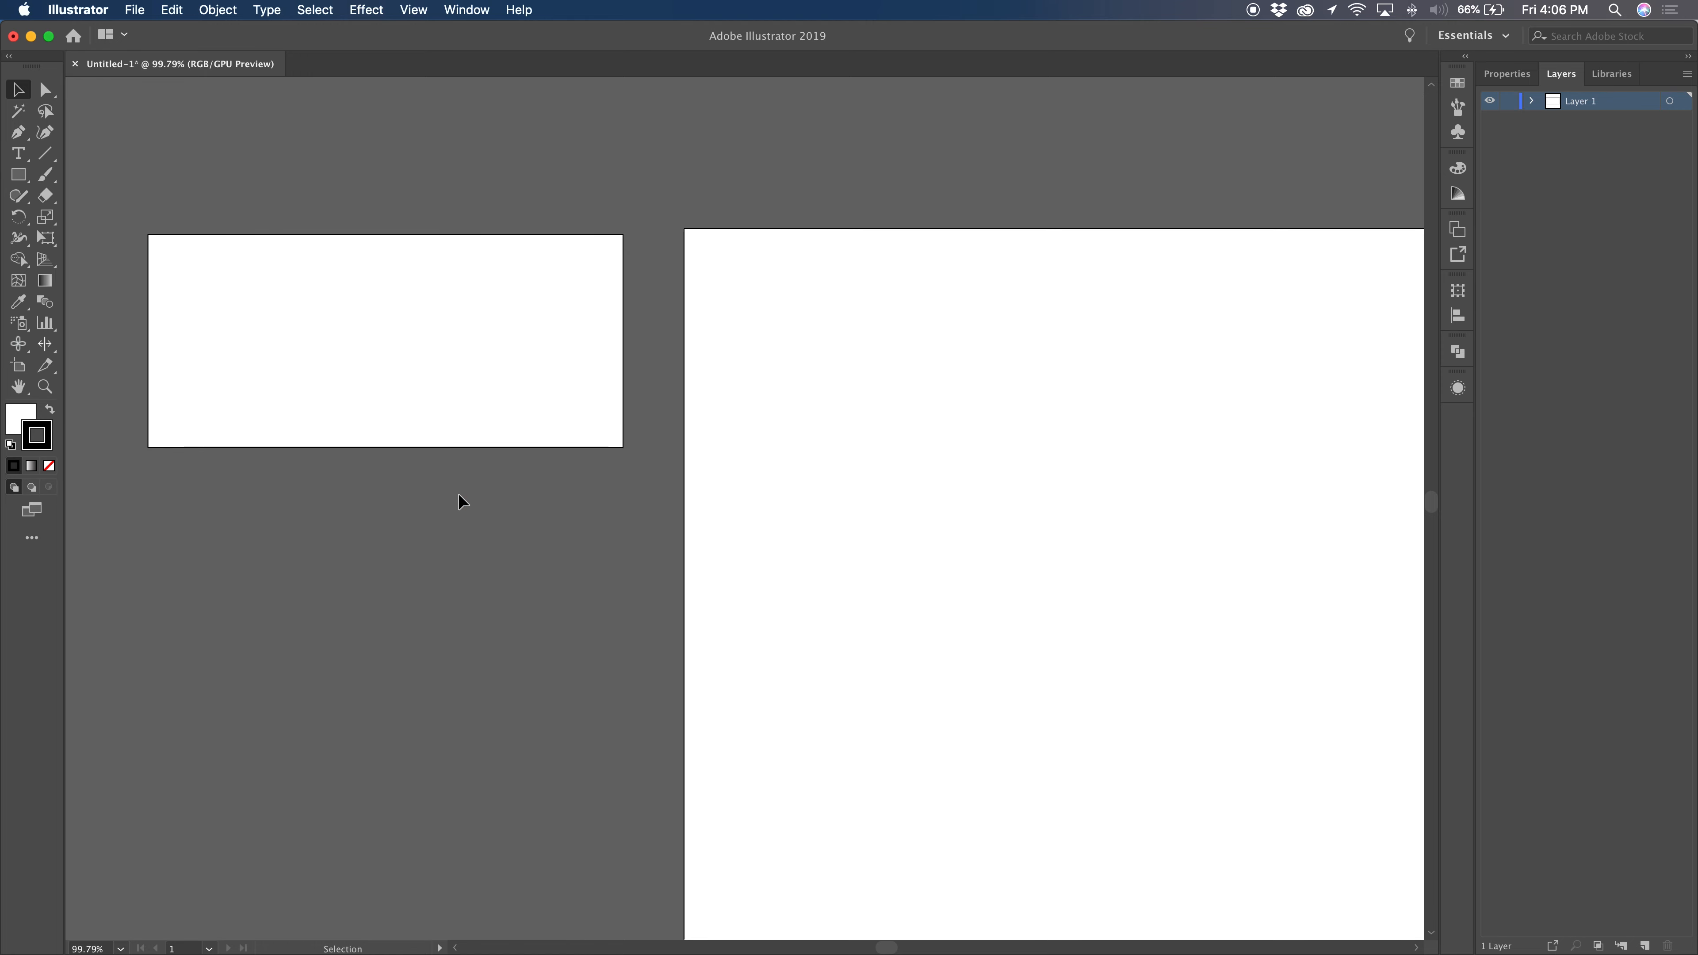
pyautogui.click(443, 384)
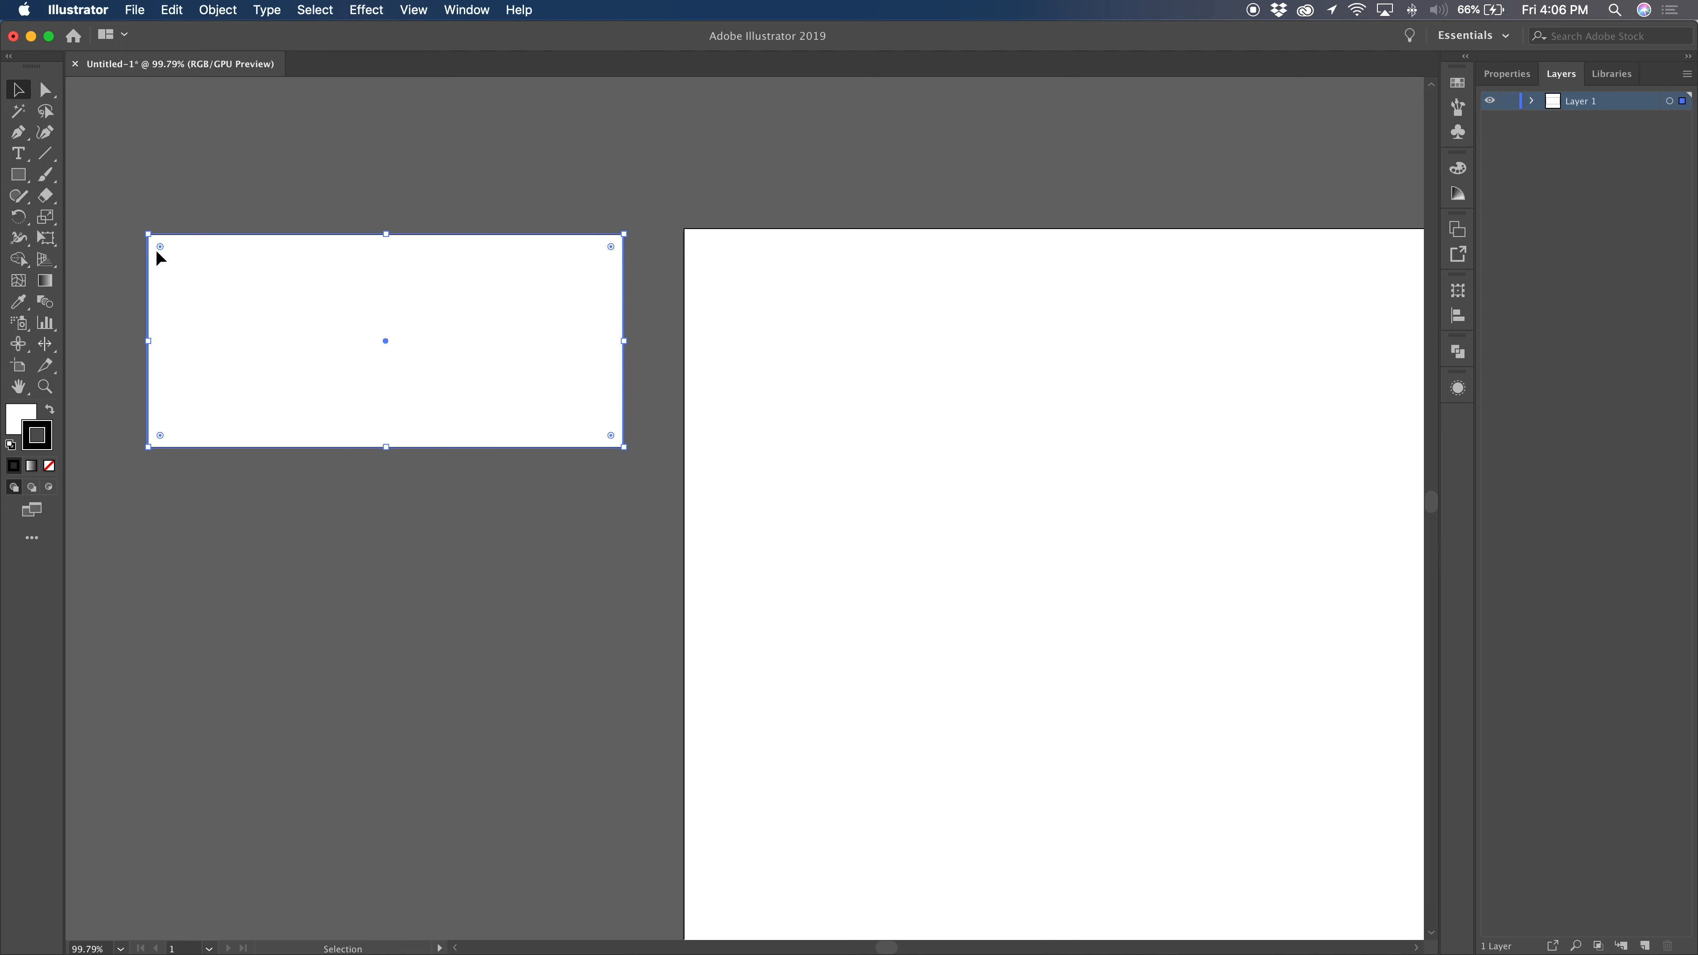
pyautogui.click(18, 175)
pyautogui.moveTo(256, 501); pyautogui.dragTo(470, 660)
pyautogui.moveTo(128, 489)
pyautogui.mouseDown()
pyautogui.moveTo(166, 580)
pyautogui.moveTo(257, 702)
pyautogui.mouseUp()
pyautogui.moveTo(646, 630)
pyautogui.mouseDown()
pyautogui.moveTo(512, 671)
pyautogui.moveTo(471, 771)
pyautogui.mouseUp()
pyautogui.click(18, 89)
pyautogui.click(163, 117)
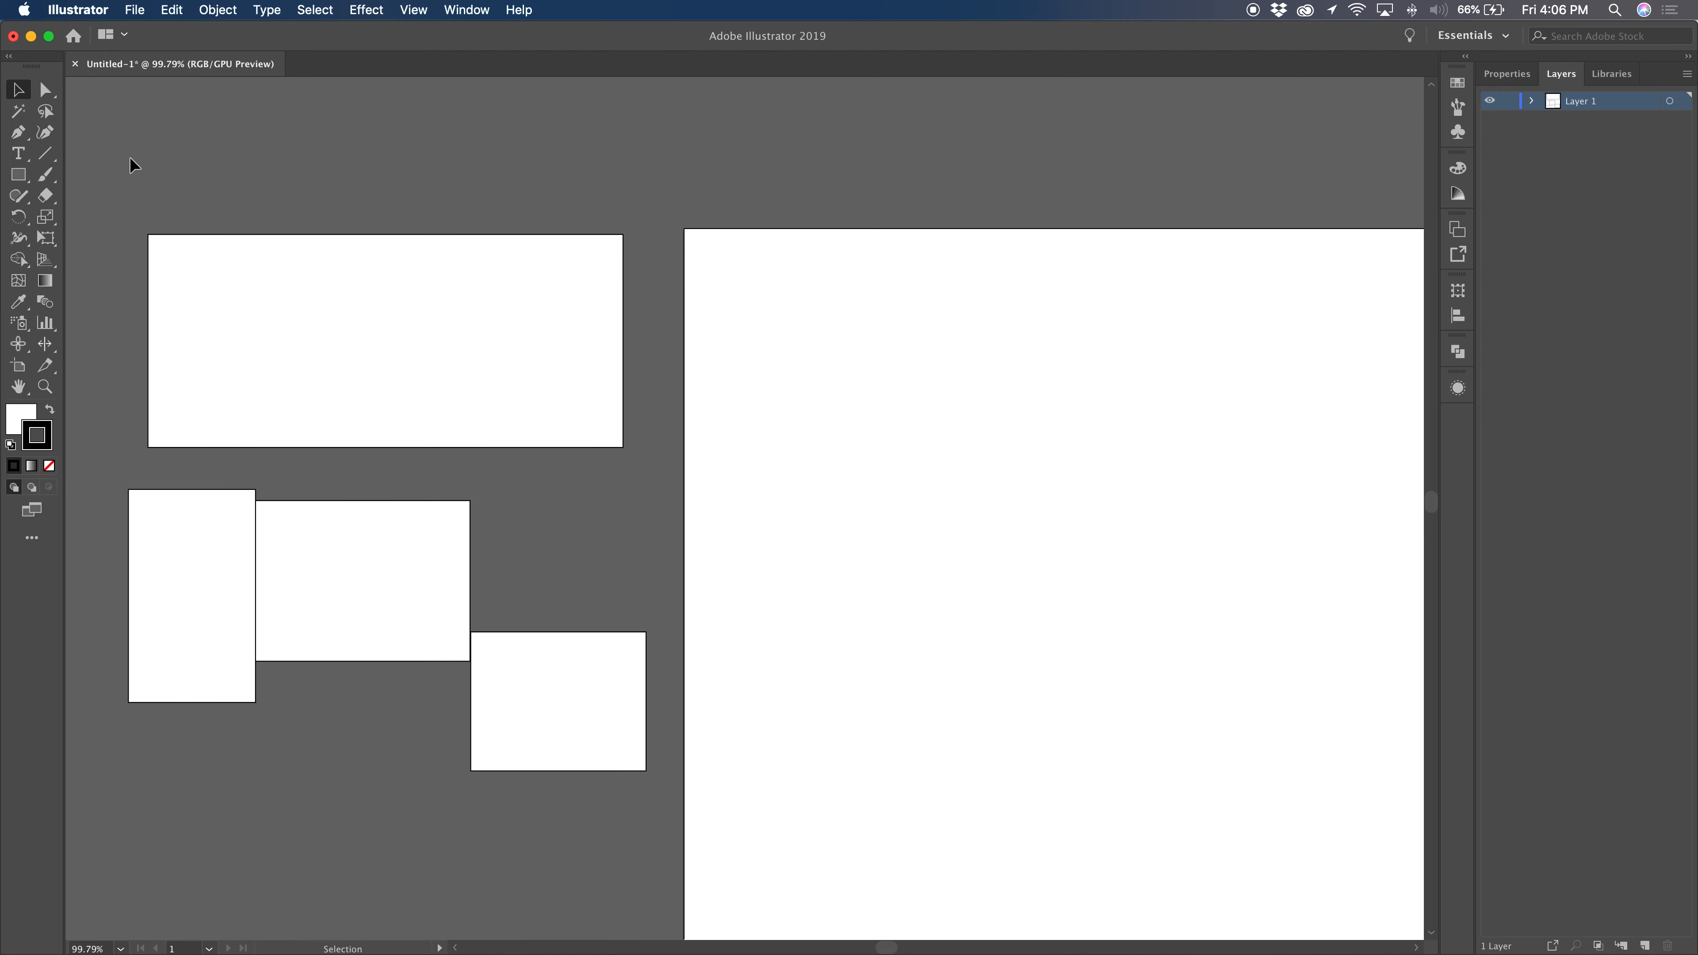
# Select all four rectangles together, move them slightly up and to the left, and deselect them.
pyautogui.moveTo(109, 158); pyautogui.dragTo(559, 640)
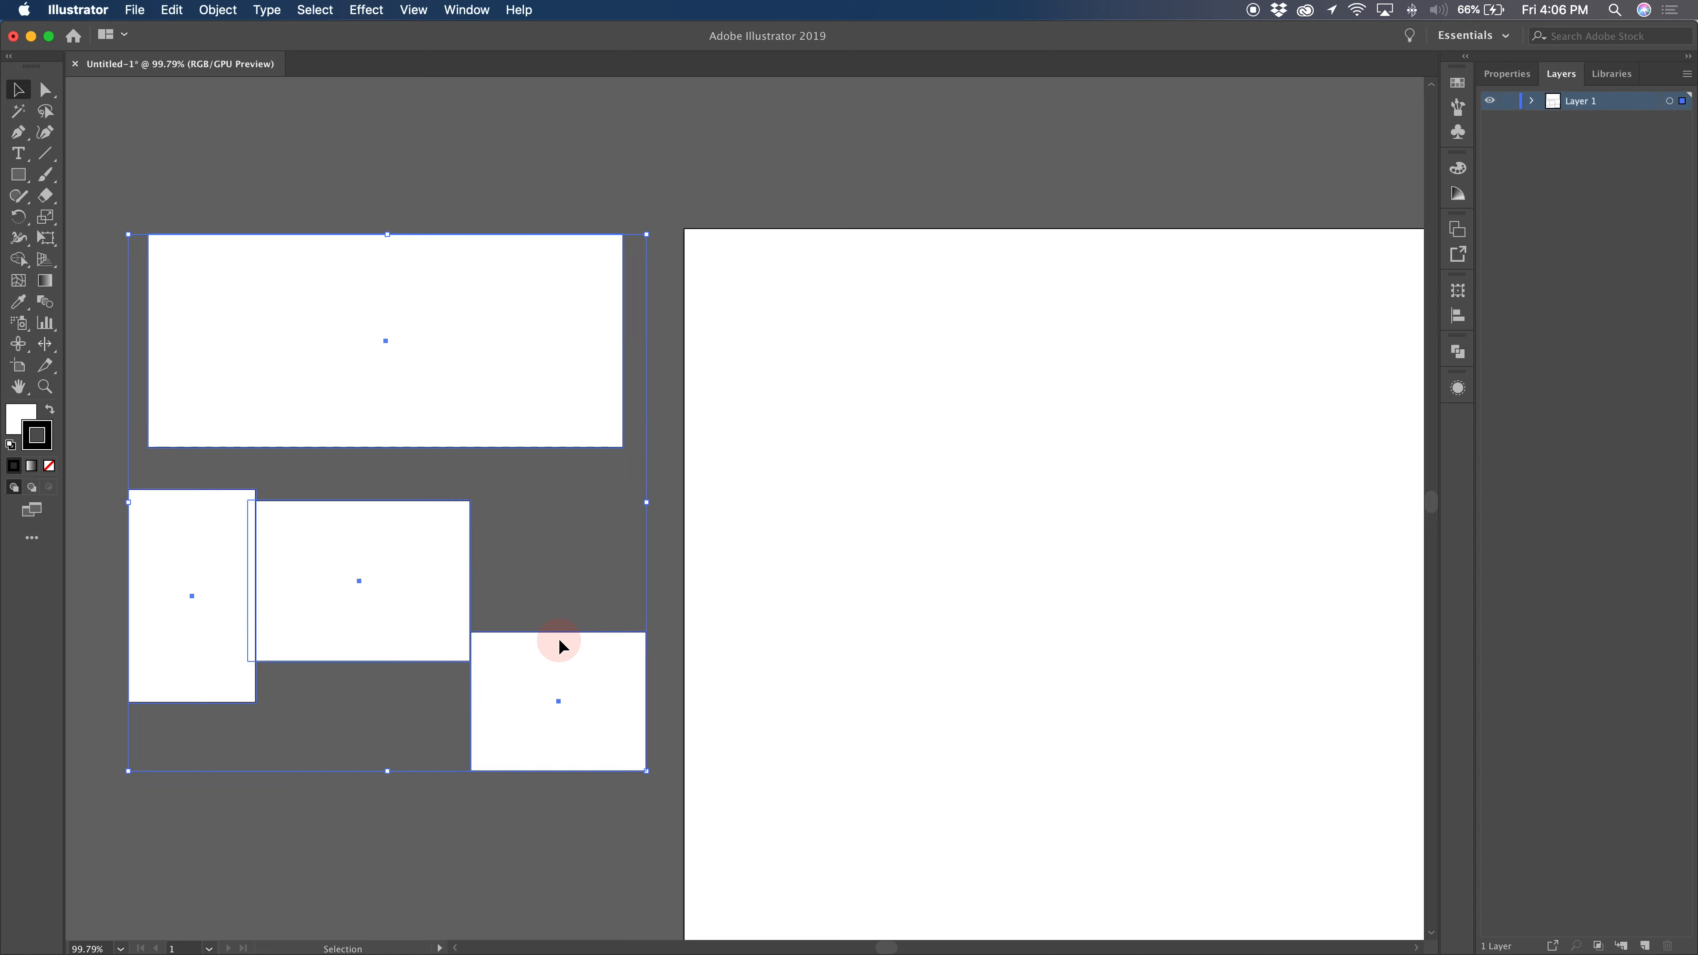
pyautogui.moveTo(550, 405); pyautogui.dragTo(468, 418)
pyautogui.click(370, 140)
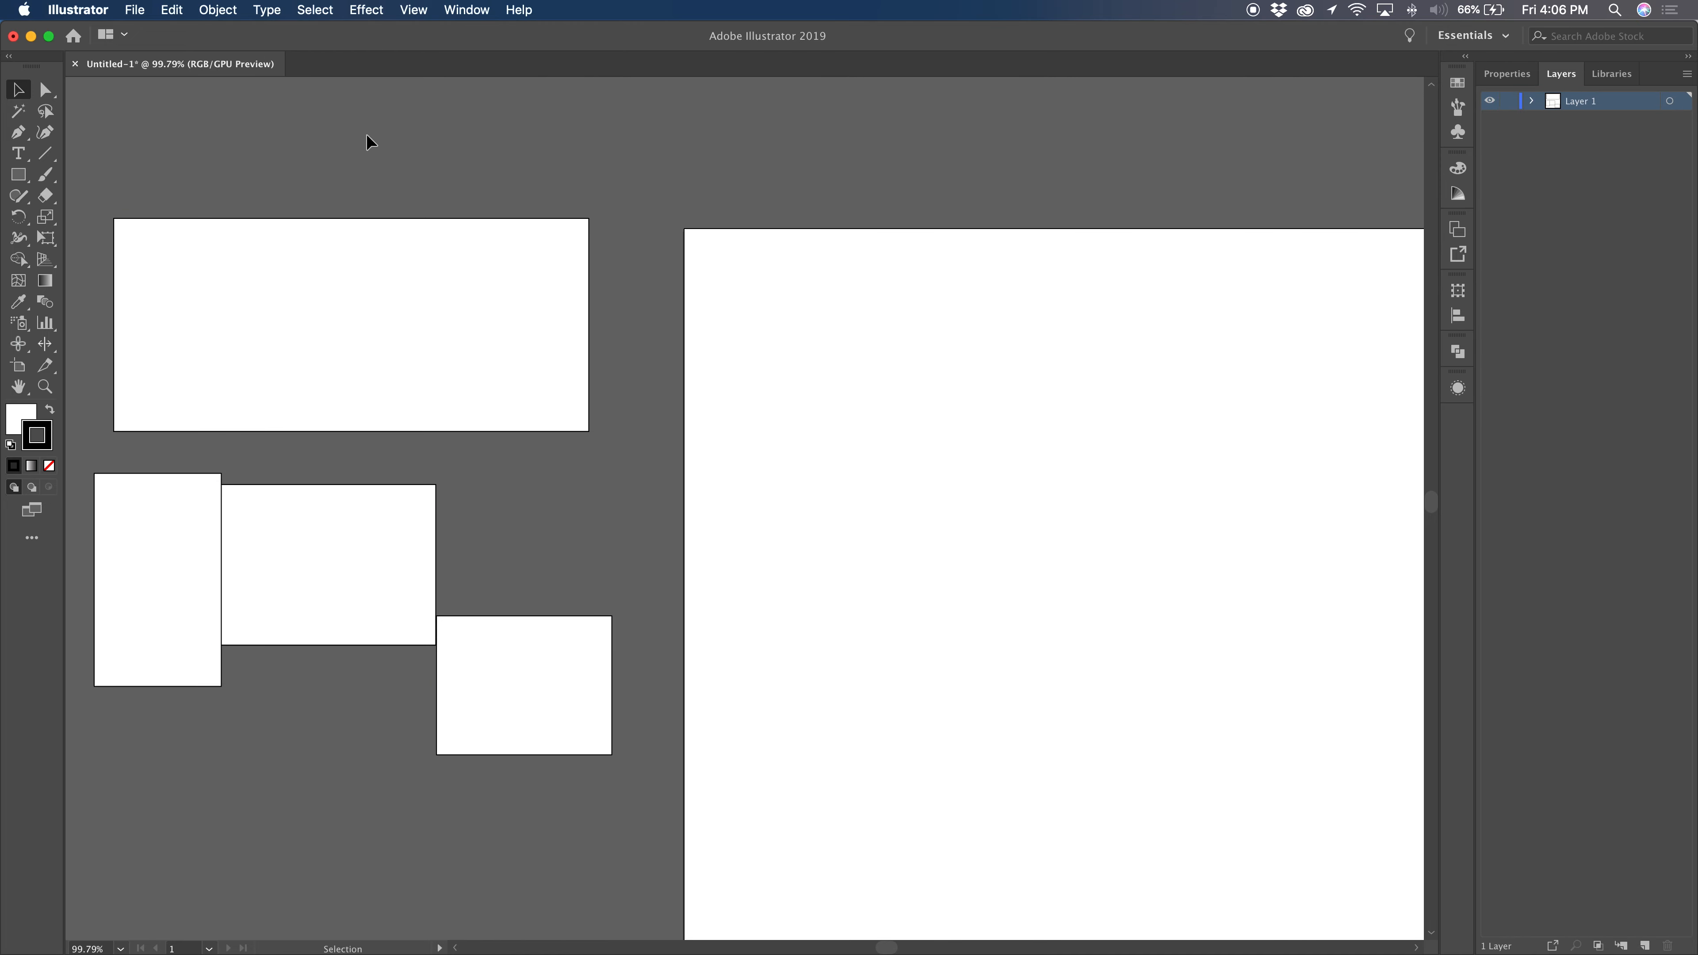
# Select the four rectangles one by one, remove the middle one from the selection, and move the other three up and right.
pyautogui.click(459, 319)
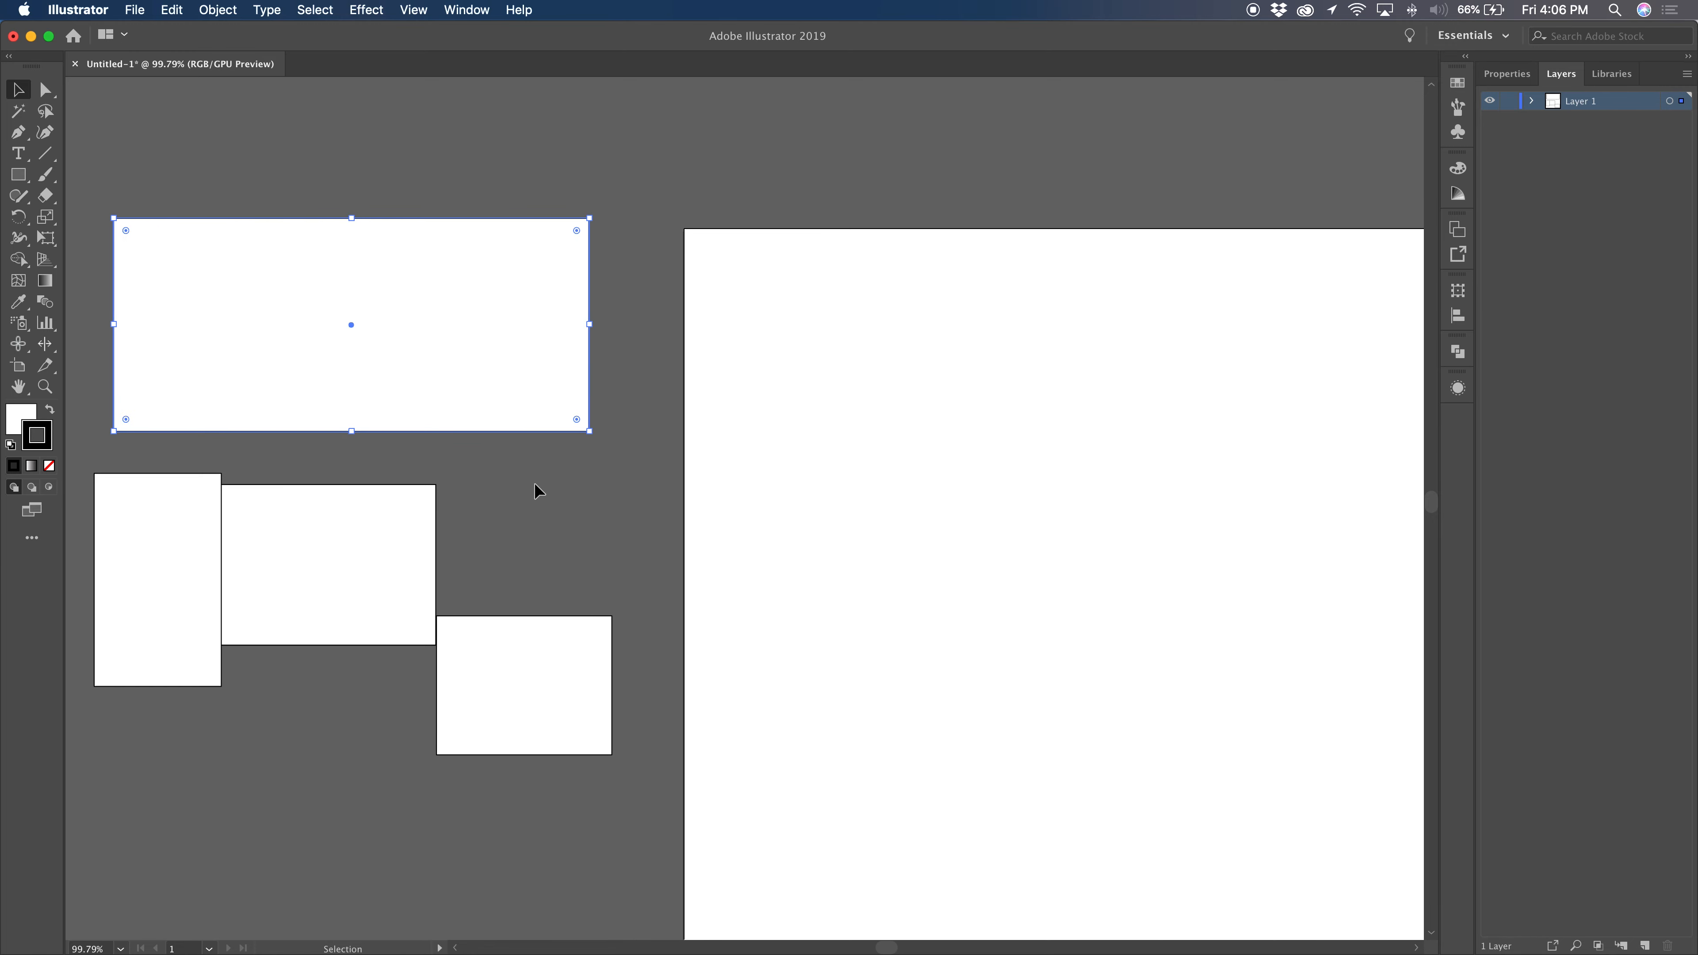
pyautogui.keyDown('shift'); pyautogui.click(295, 569); pyautogui.keyUp('shift')
pyautogui.keyDown('shift'); pyautogui.click(517, 690); pyautogui.keyUp('shift')
pyautogui.keyDown('shift'); pyautogui.click(192, 645); pyautogui.keyUp('shift')
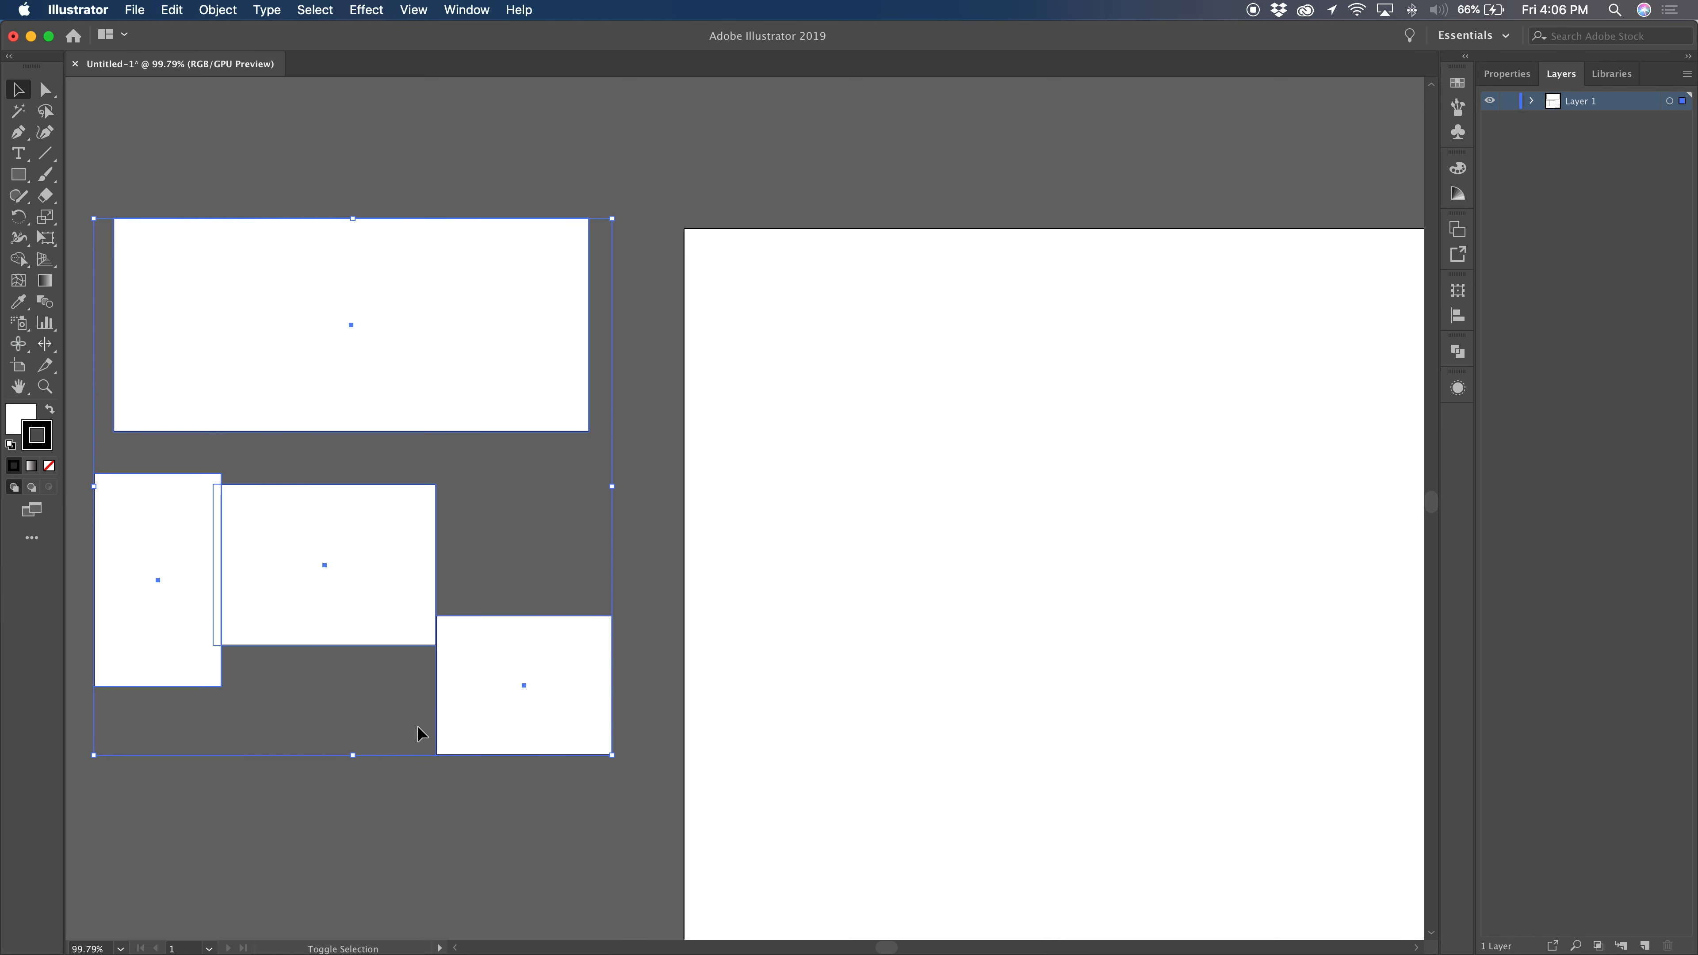
pyautogui.keyDown('shift'); pyautogui.click(331, 607); pyautogui.keyUp('shift')
pyautogui.moveTo(505, 723)
pyautogui.mouseDown()
pyautogui.moveTo(674, 680)
pyautogui.moveTo(458, 723)
pyautogui.moveTo(504, 800)
pyautogui.moveTo(535, 713)
pyautogui.mouseUp()
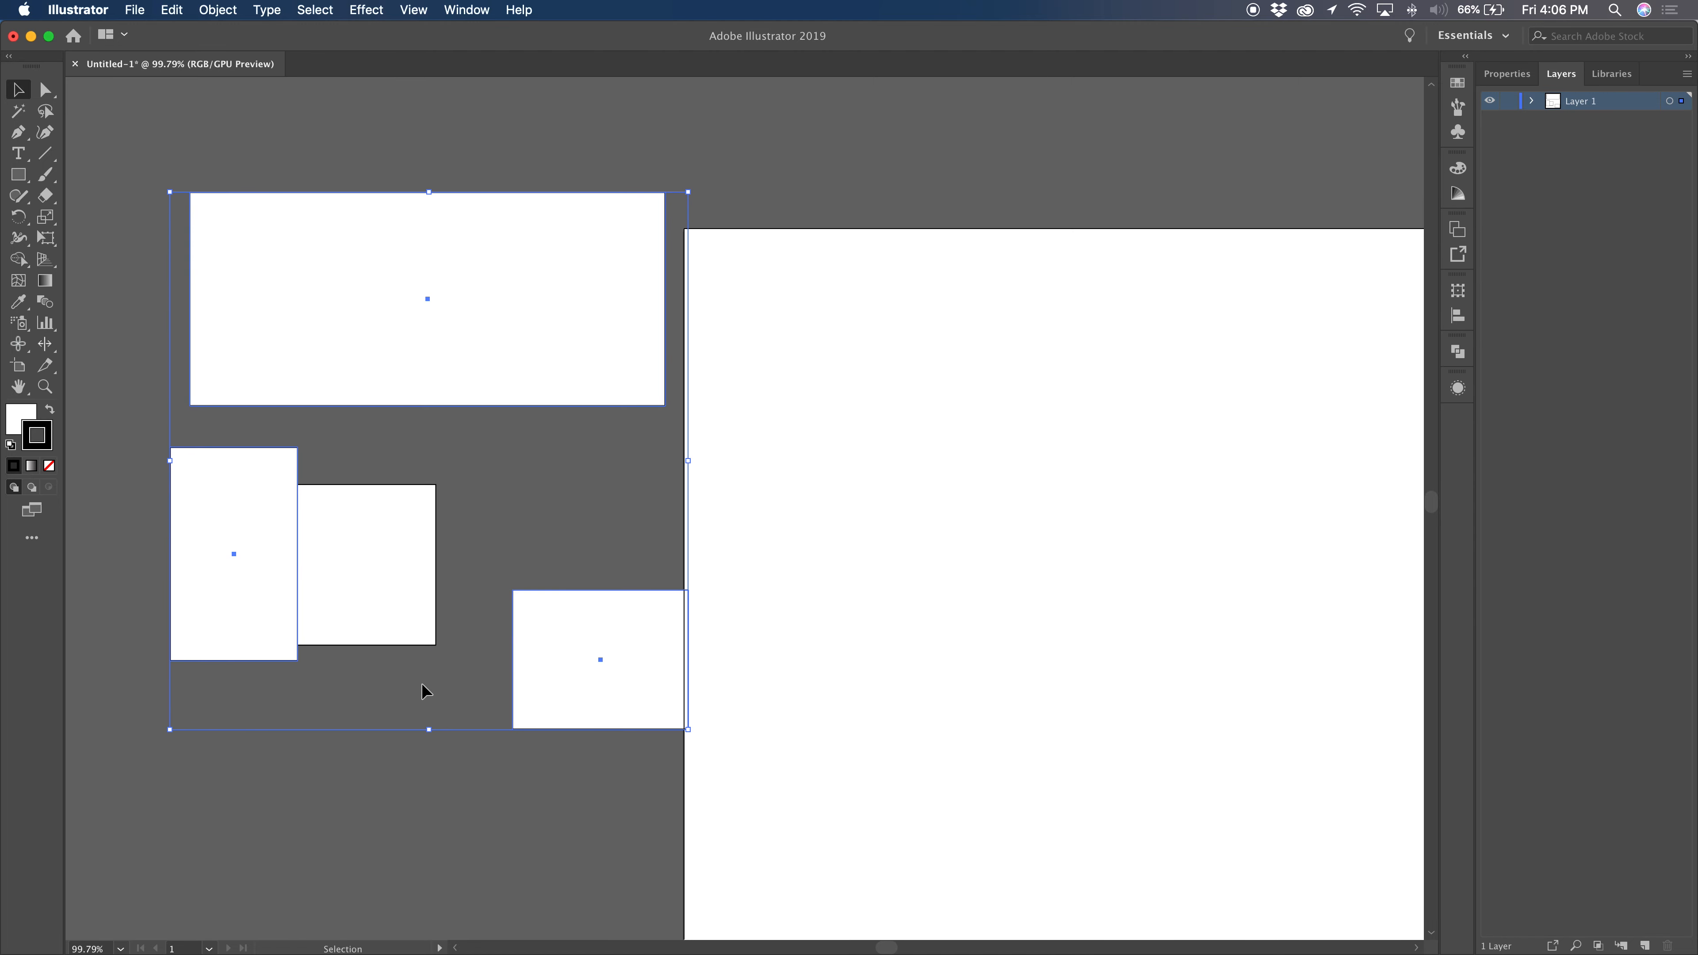
# Add the middle rectangle back to the selection and group all four rectangles.
pyautogui.keyDown('shift'); pyautogui.click(394, 598); pyautogui.keyUp('shift')
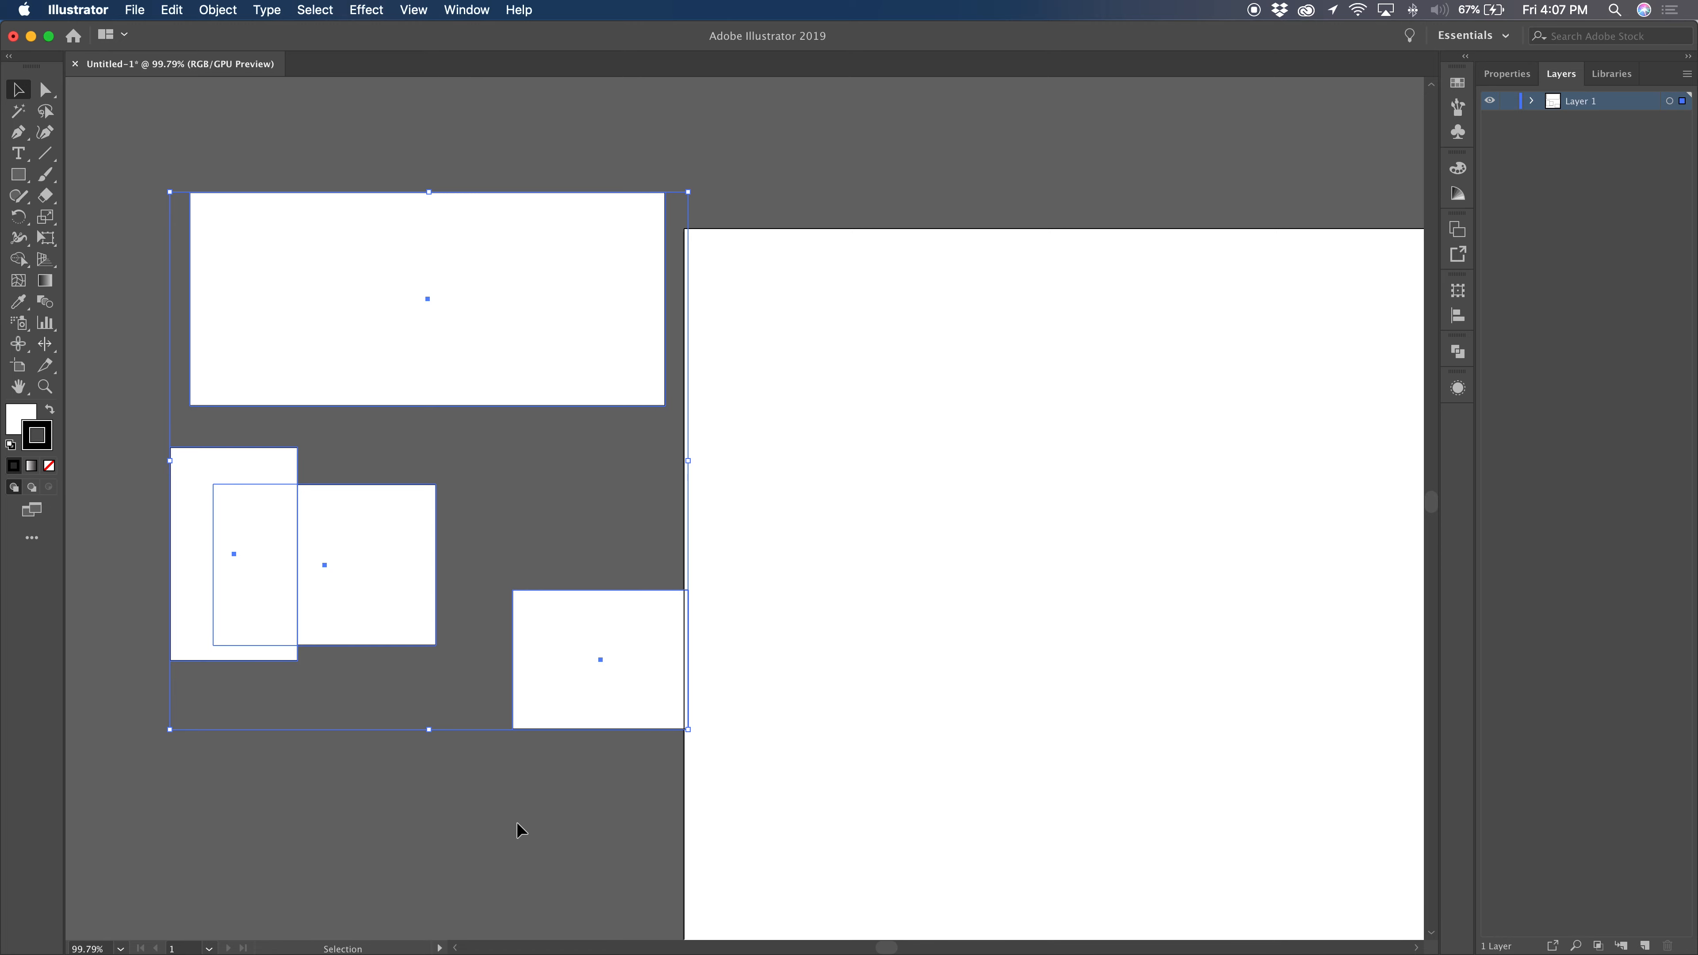
pyautogui.rightClick(385, 369)
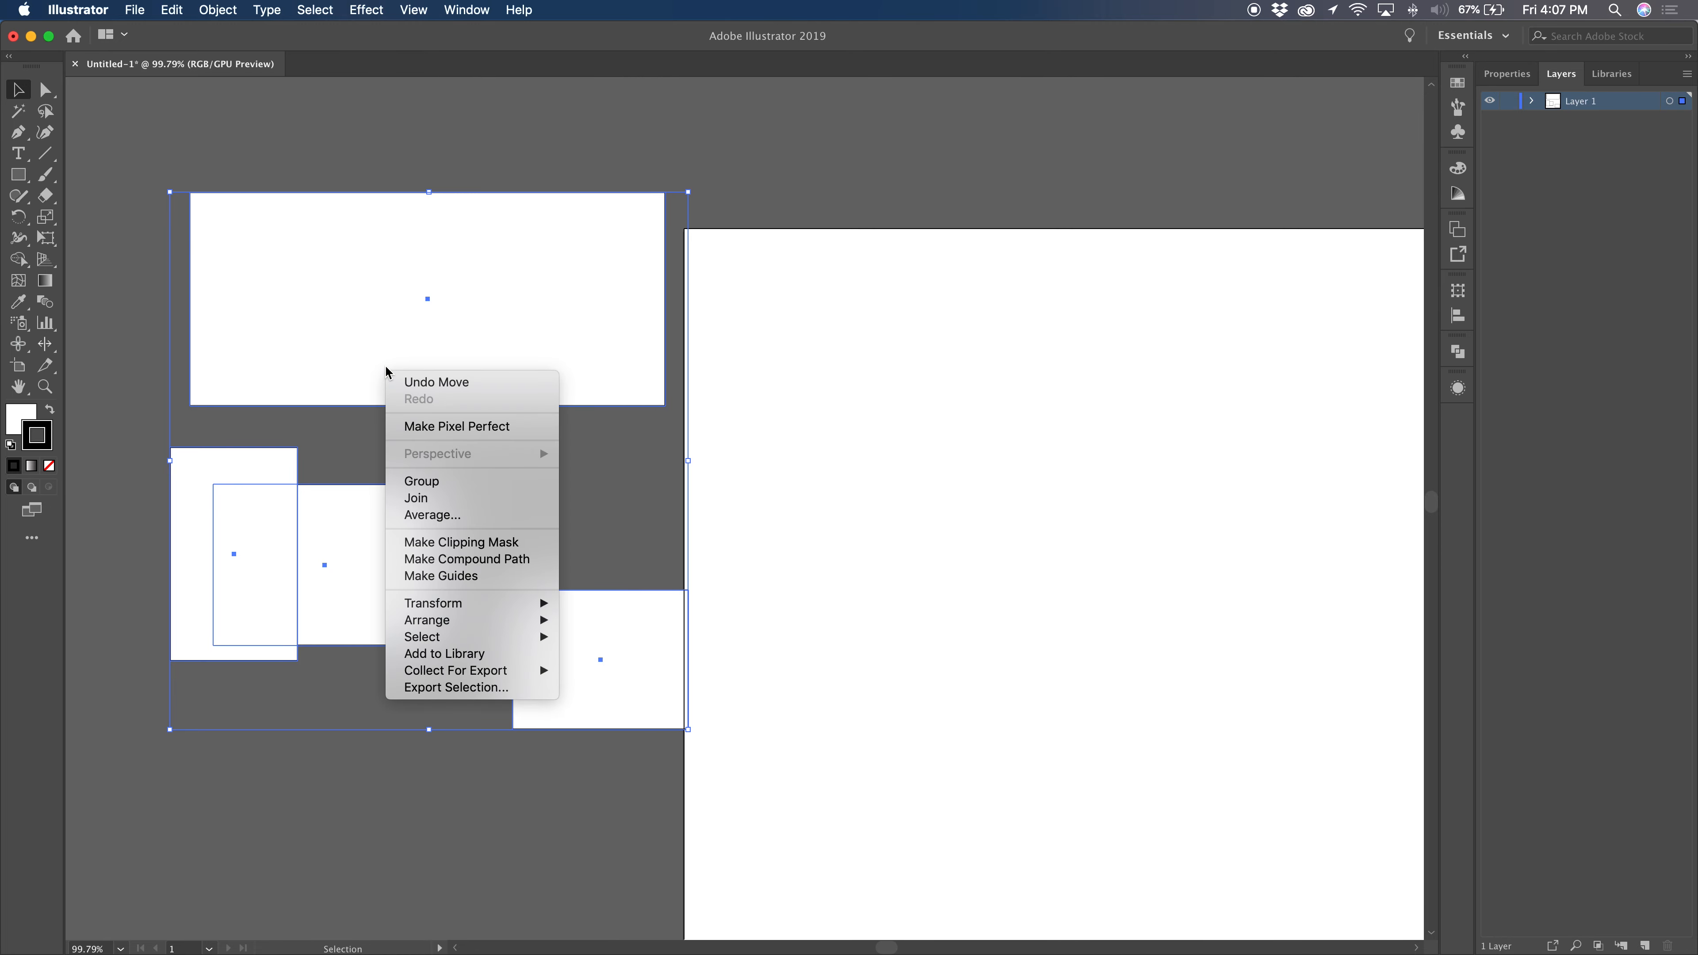
pyautogui.click(334, 356)
pyautogui.click(231, 9)
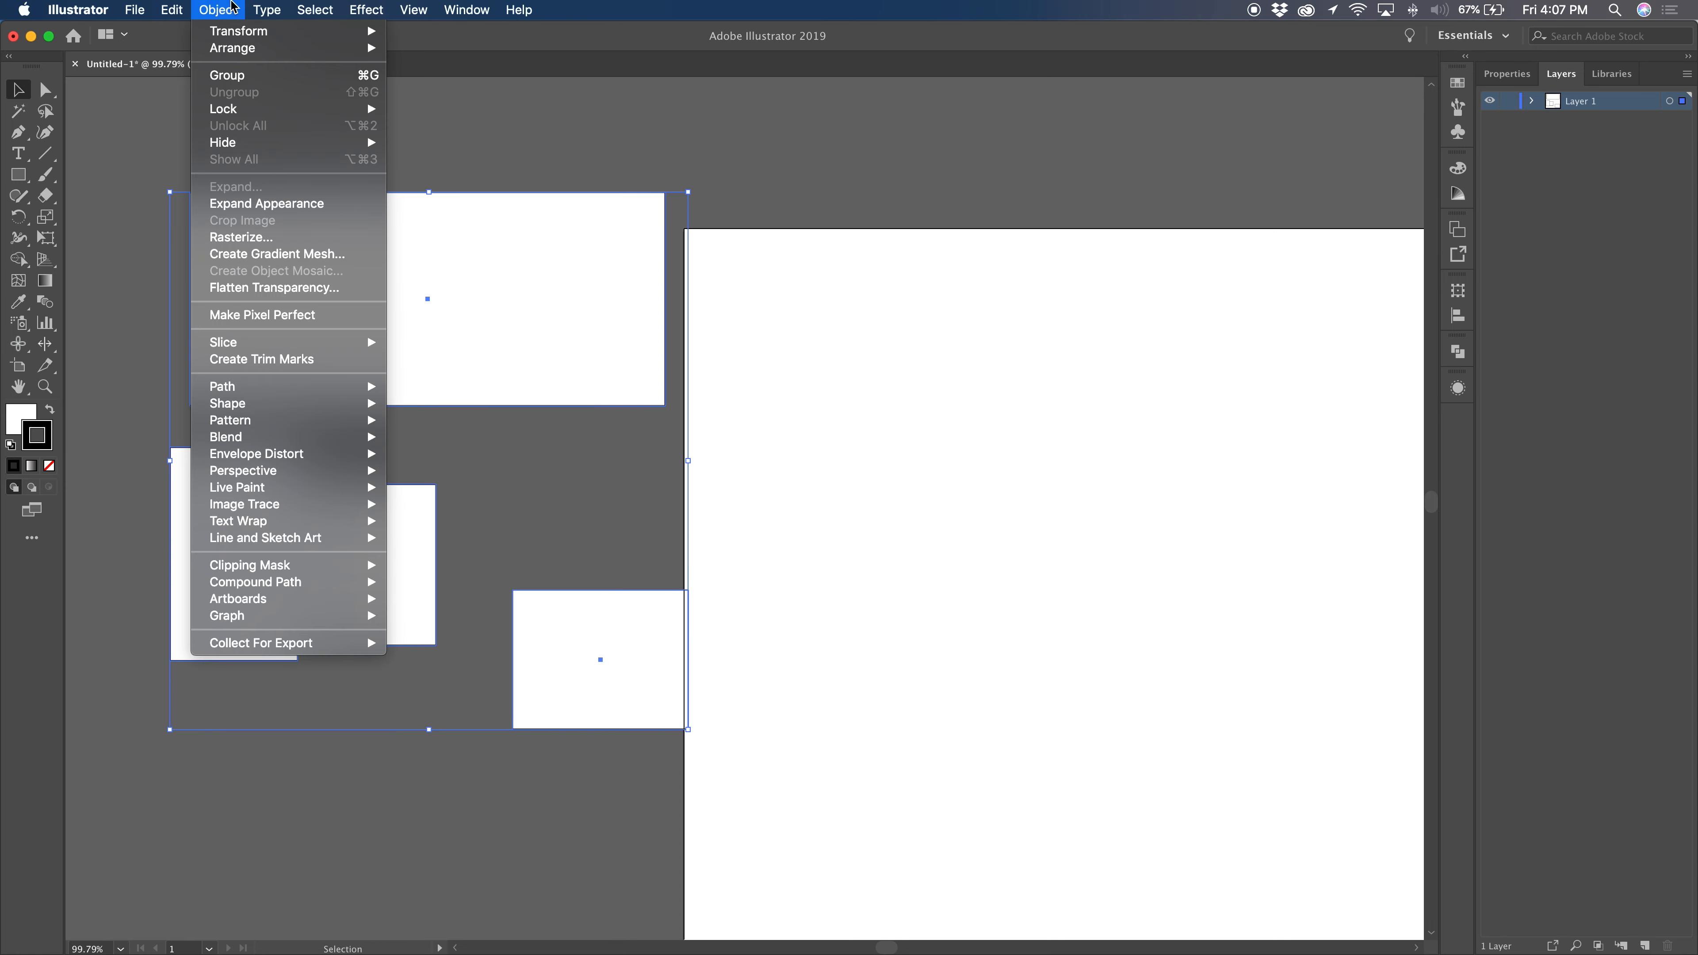
pyautogui.click(221, 8)
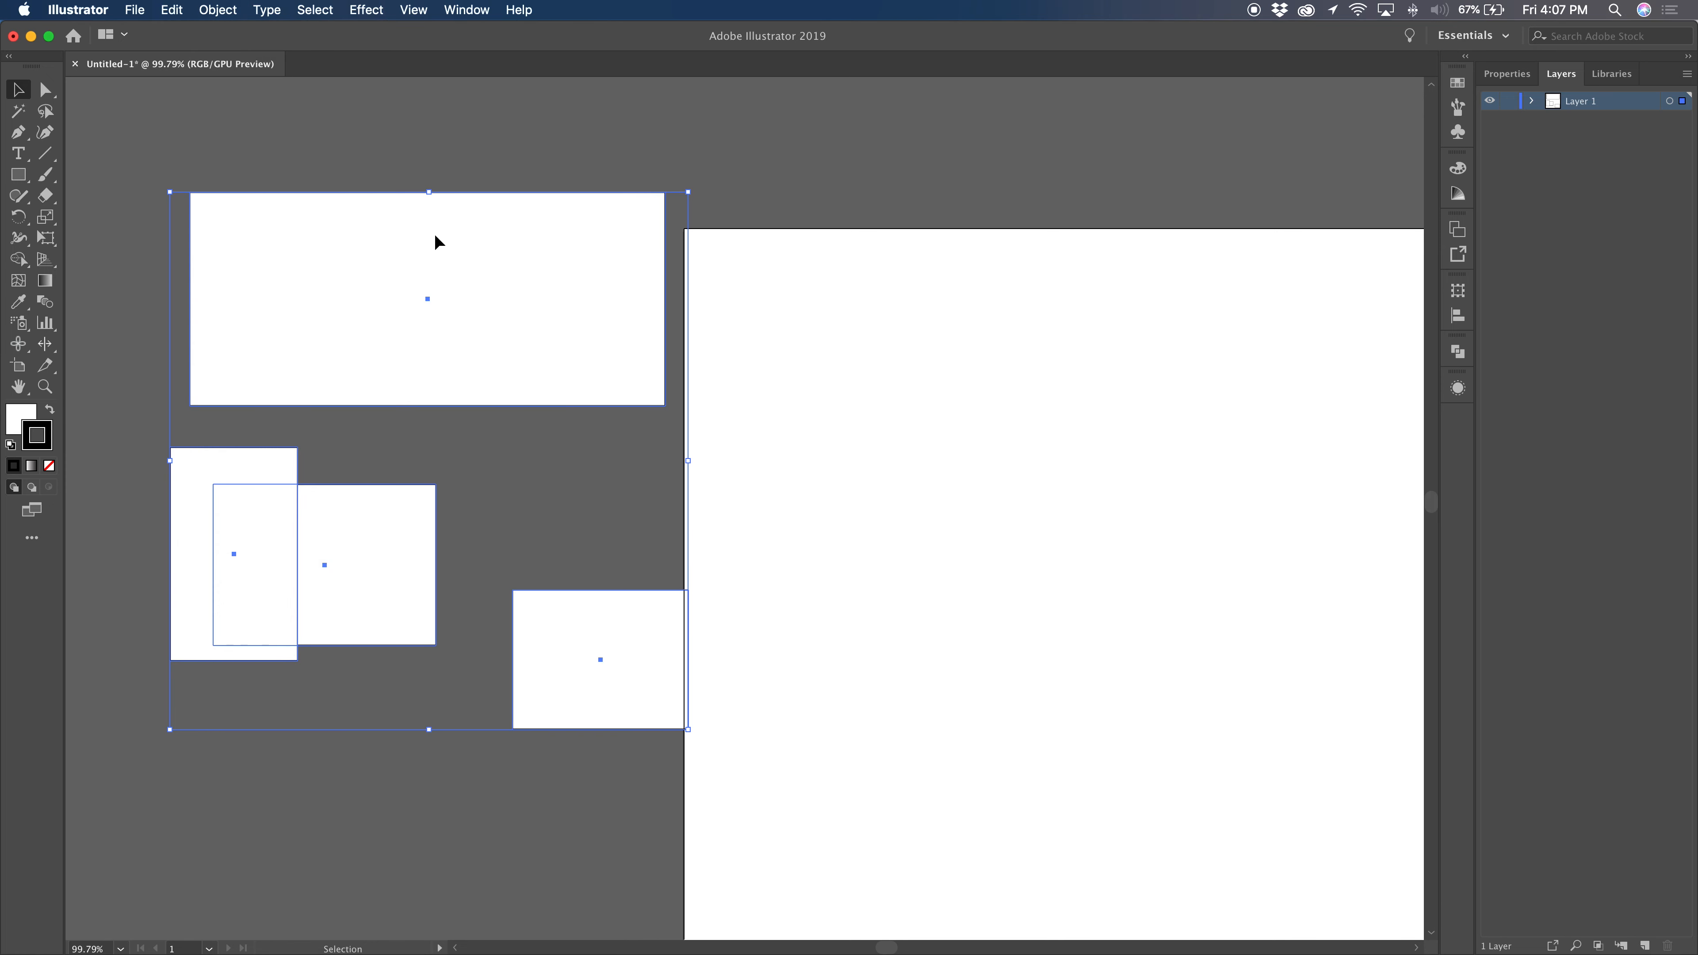
pyautogui.press('super')
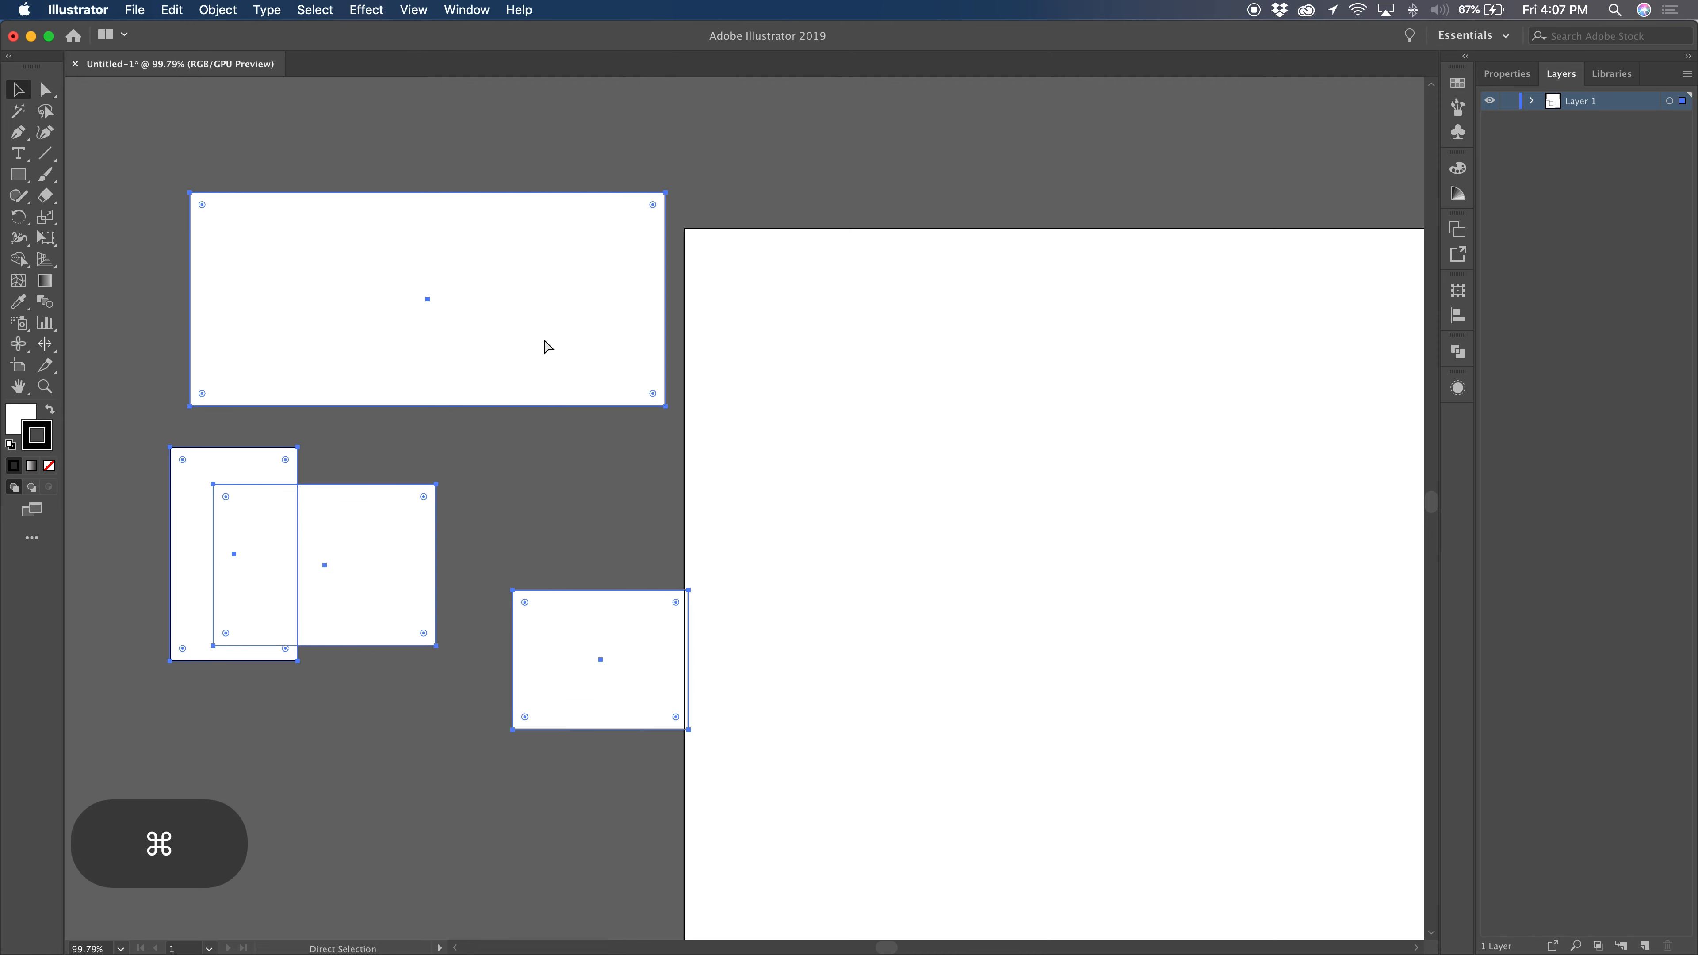
pyautogui.press('super+g')
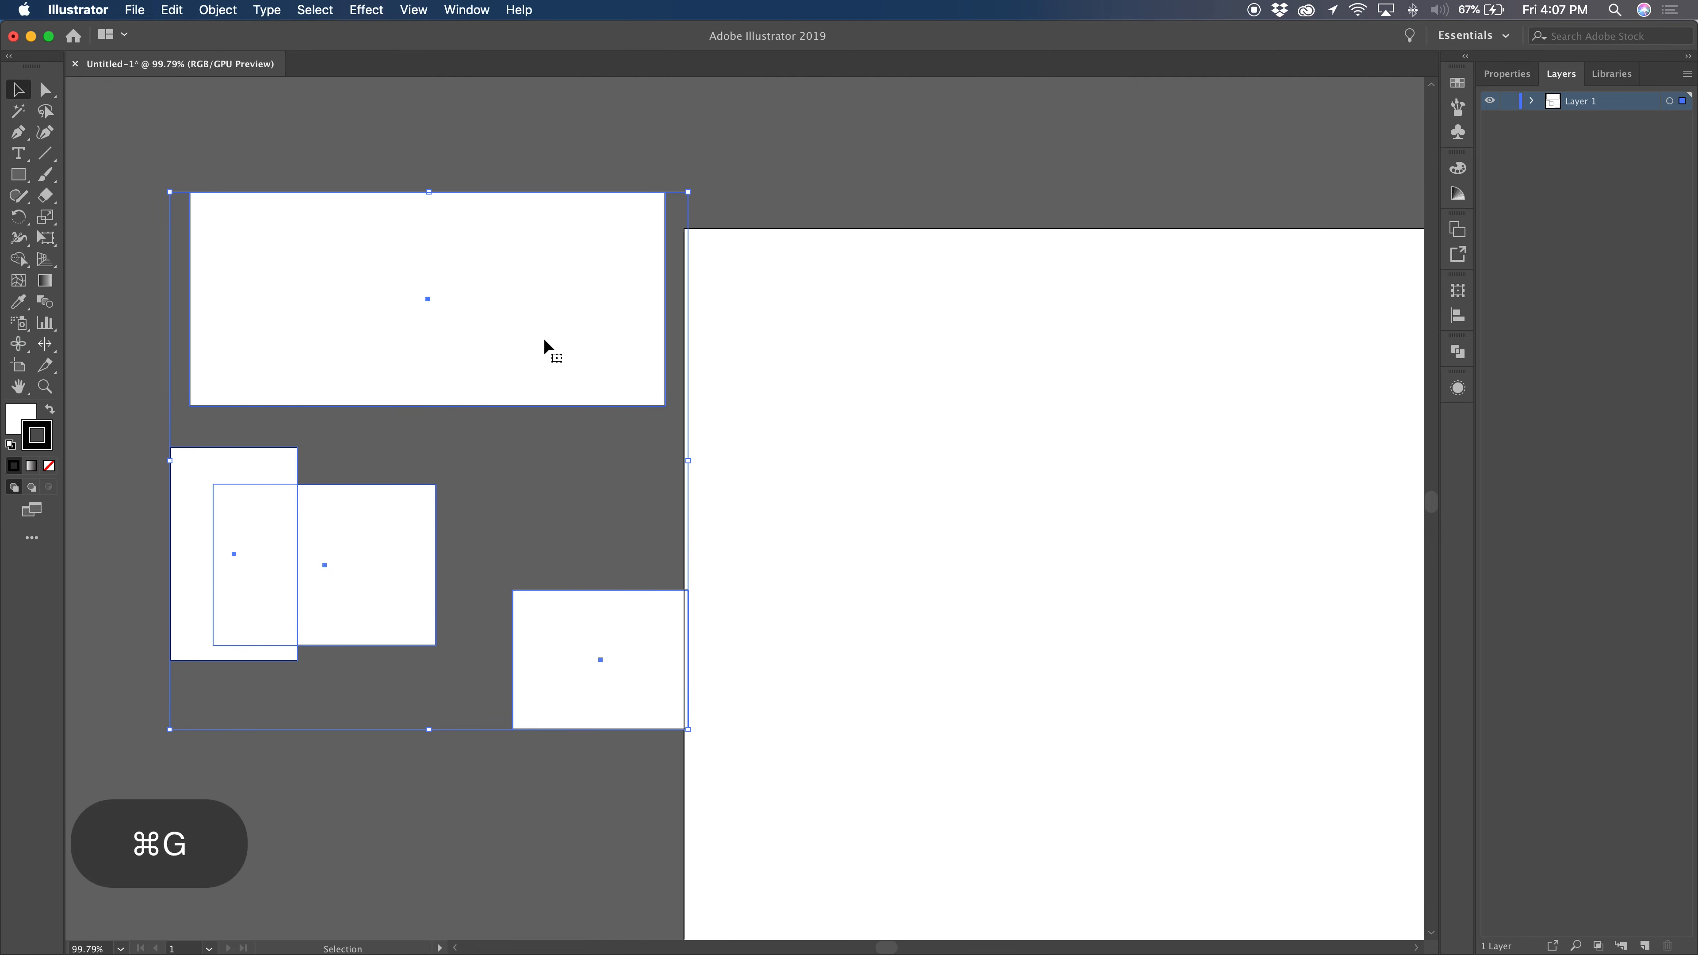
# Move the grouped rectangles over the artboard and back so they overlap its left edge.
pyautogui.click(744, 204)
pyautogui.moveTo(560, 260); pyautogui.dragTo(947, 311)
pyautogui.moveTo(739, 357); pyautogui.dragTo(487, 350)
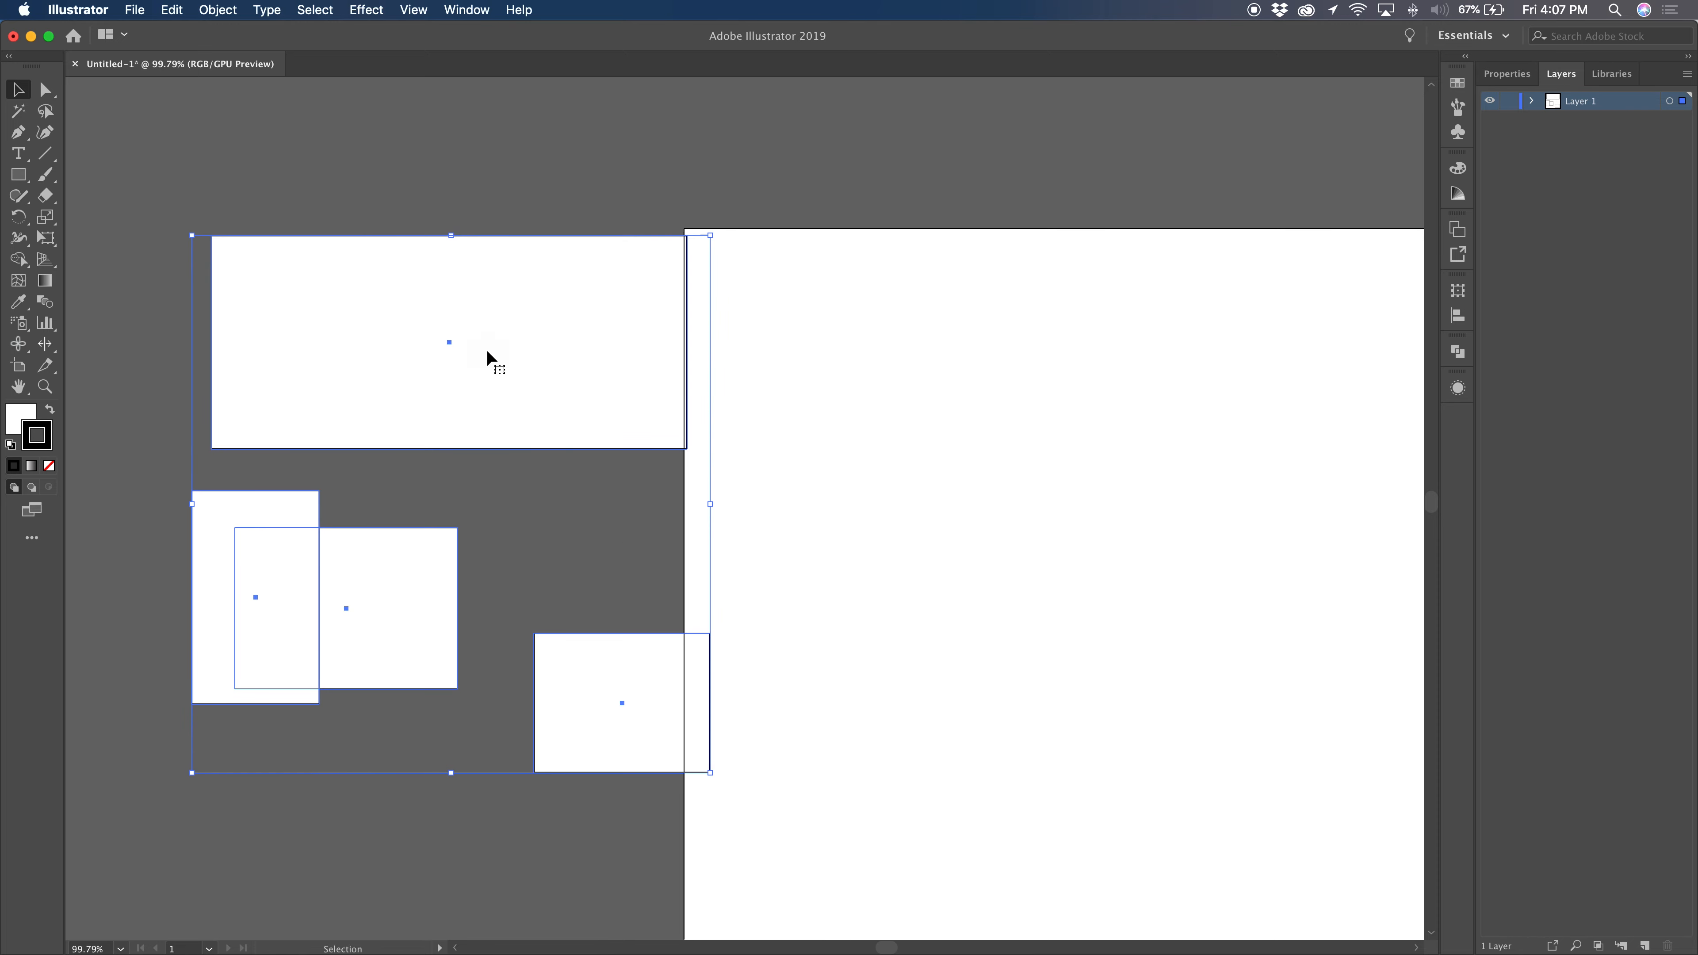
# Ungroup the four rectangles.
pyautogui.rightClick(516, 361)
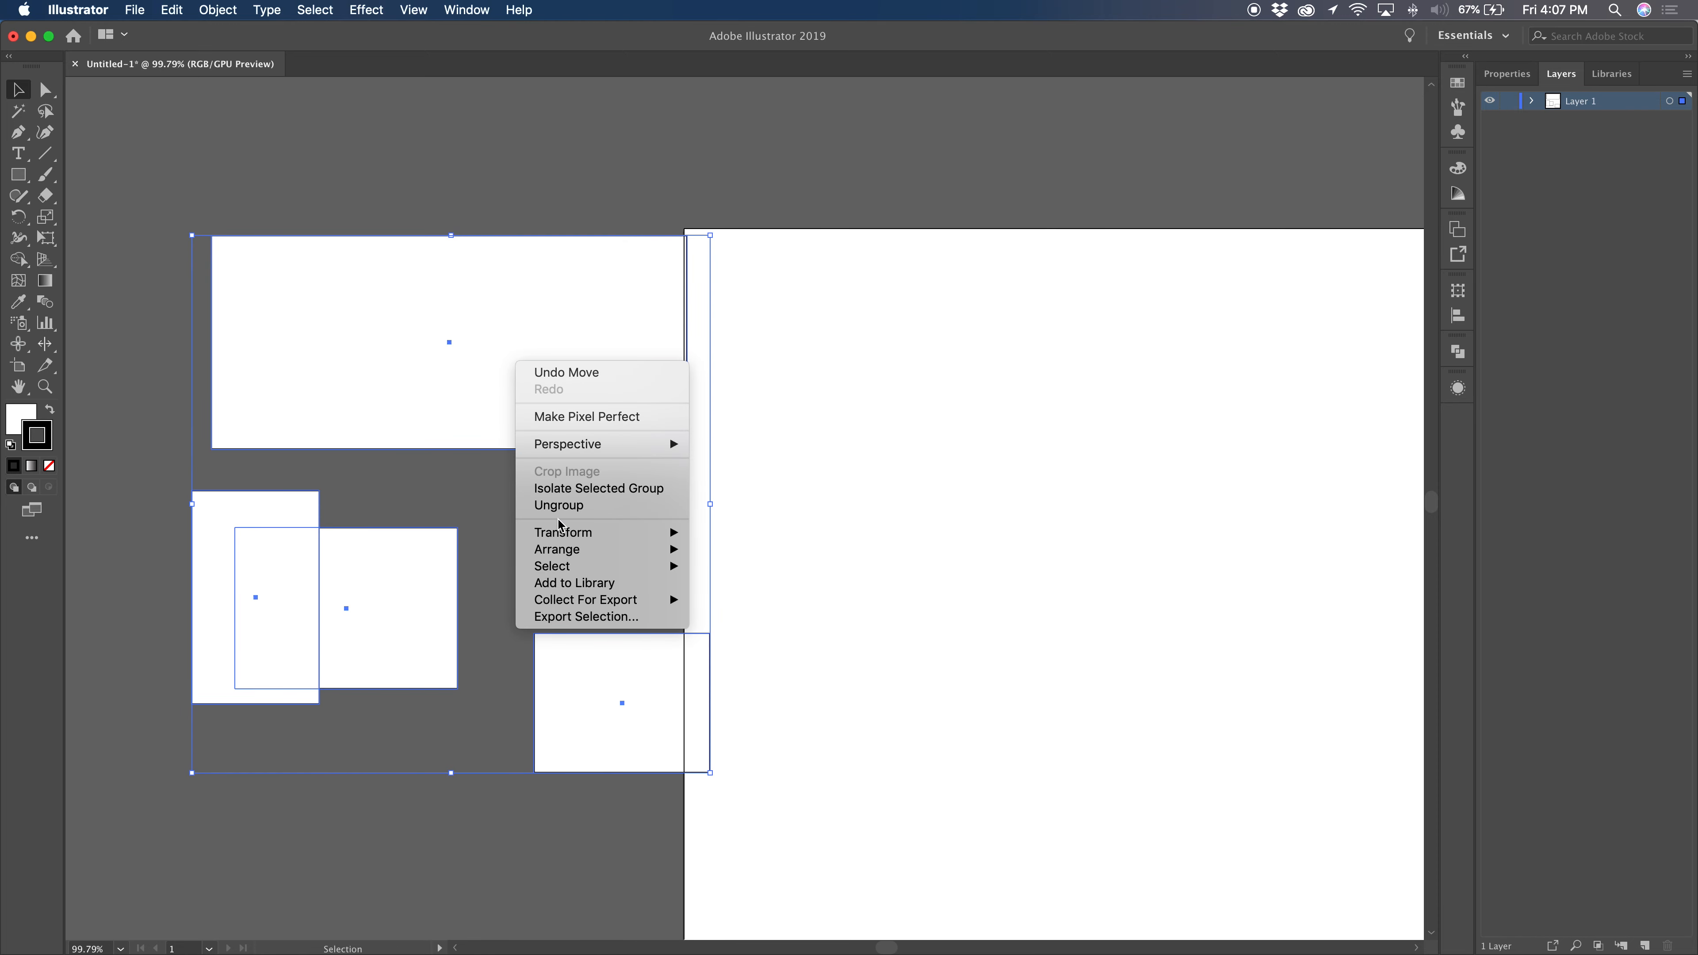
pyautogui.click(473, 358)
pyautogui.click(219, 9)
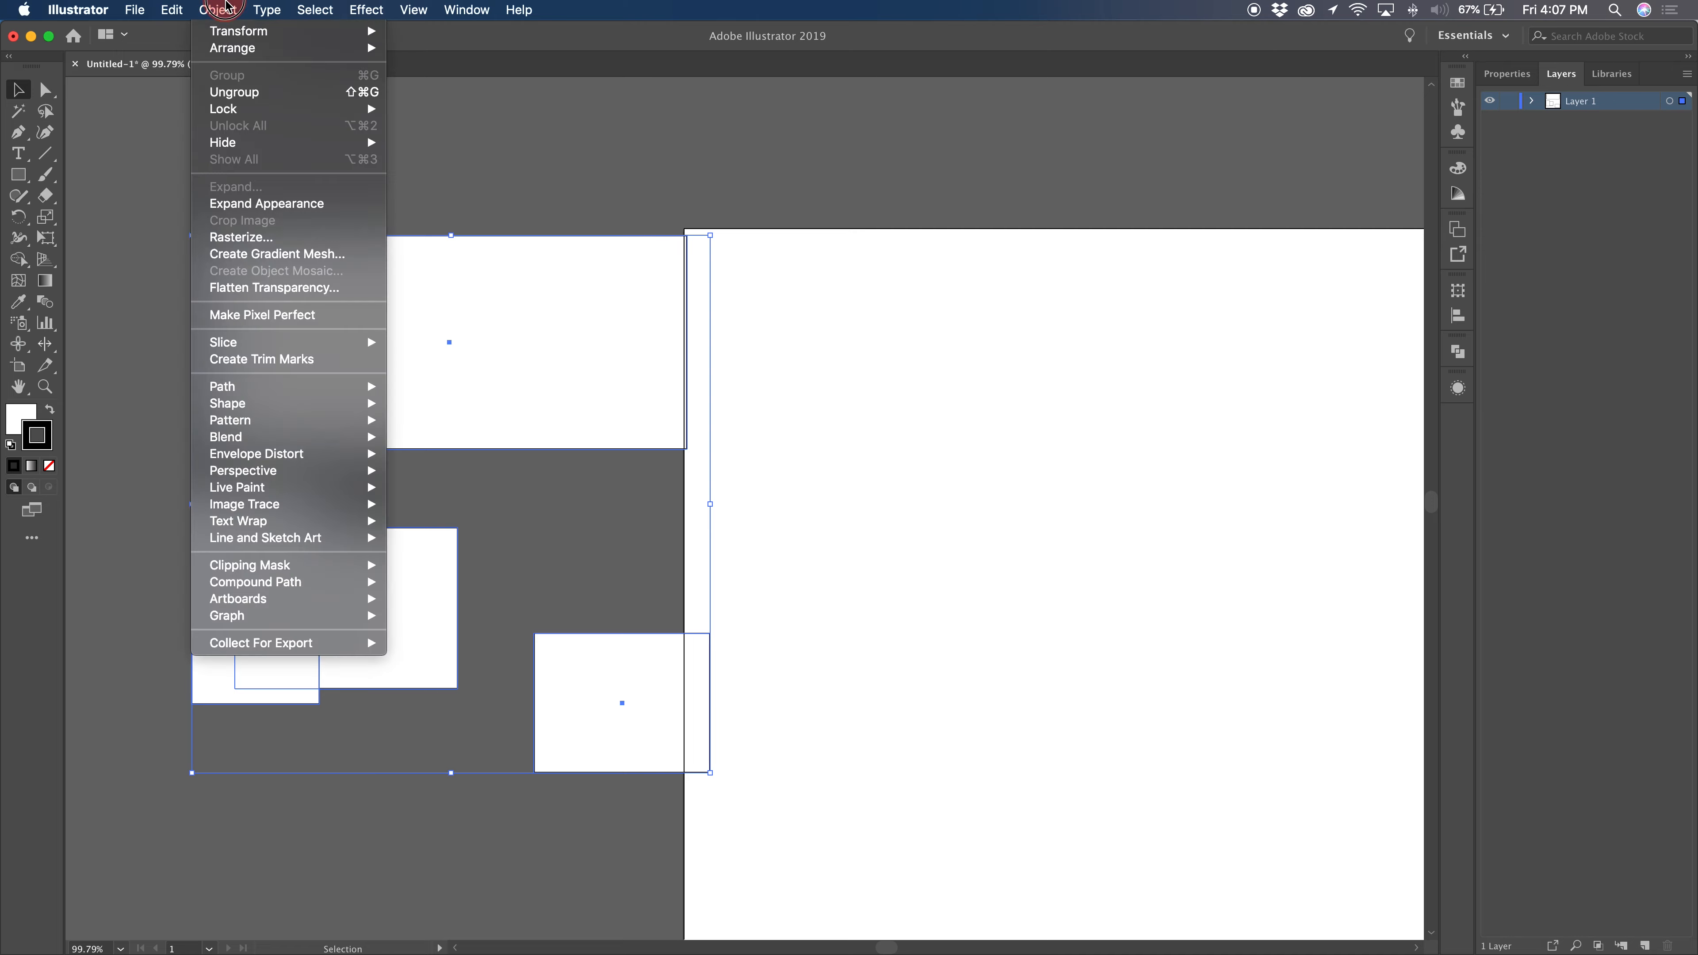
pyautogui.moveTo(231, 114)
pyautogui.click(524, 299)
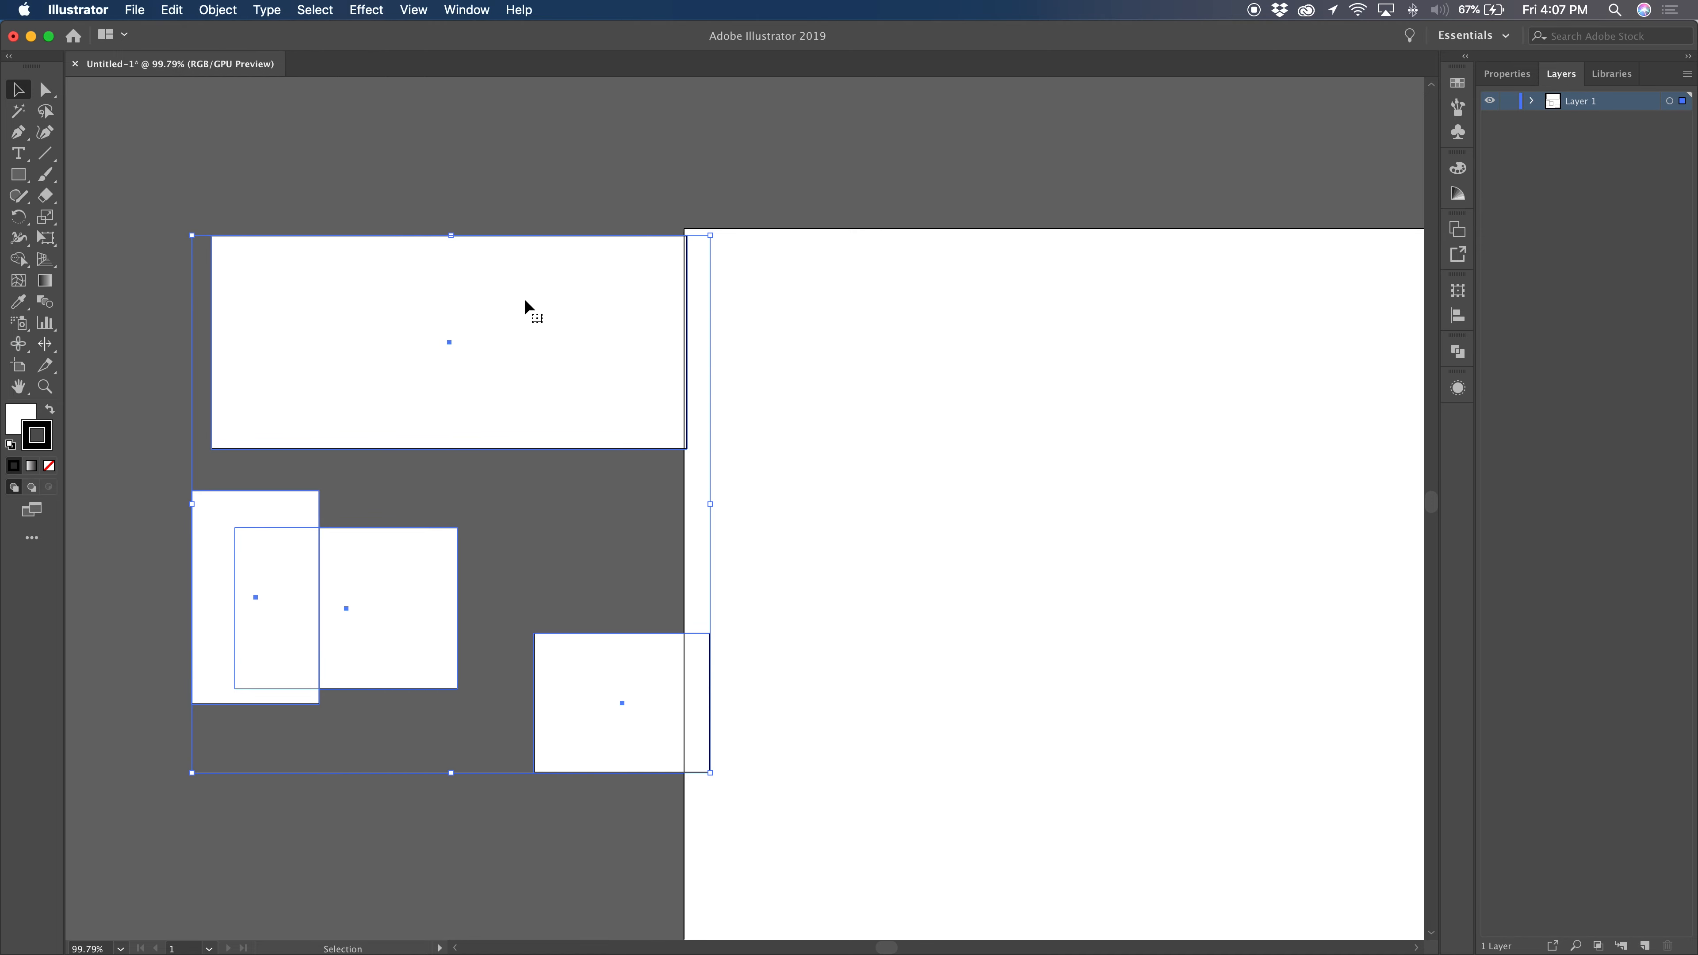
pyautogui.press('super+shift+g')
pyautogui.press('super+shift+g')
pyautogui.press('super+g')
# Move only the wide rectangle onto the artboard.
pyautogui.click(552, 205)
pyautogui.click(568, 319)
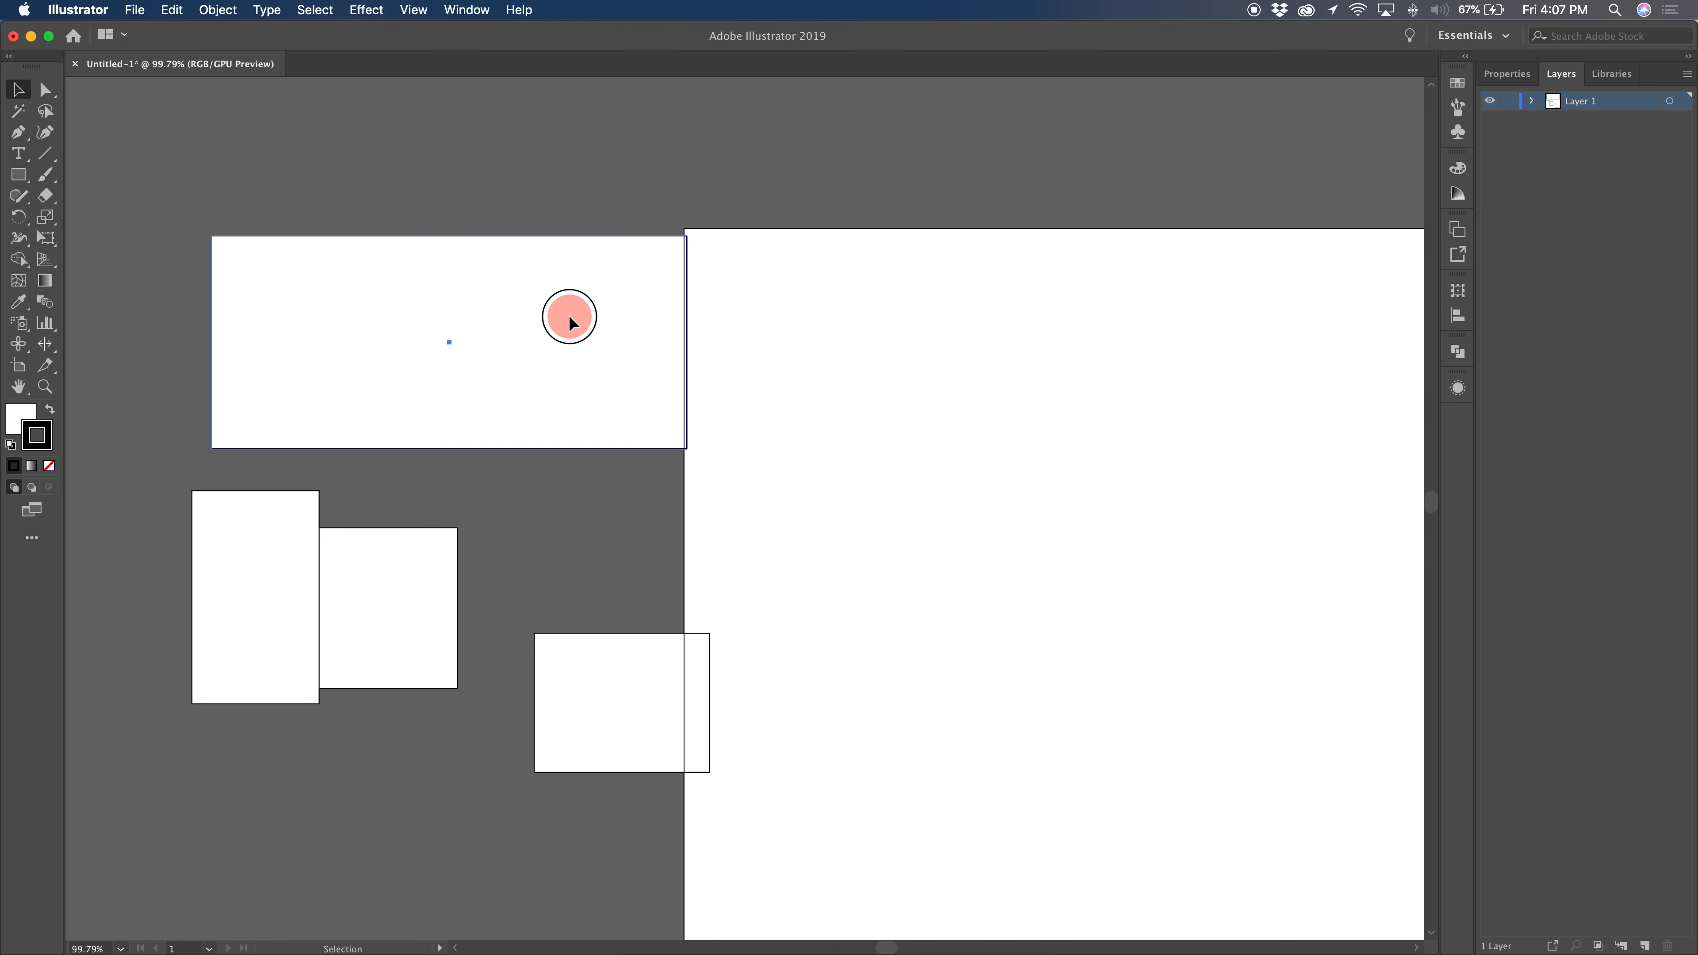
pyautogui.moveTo(564, 352); pyautogui.dragTo(837, 447)
pyautogui.press('space')
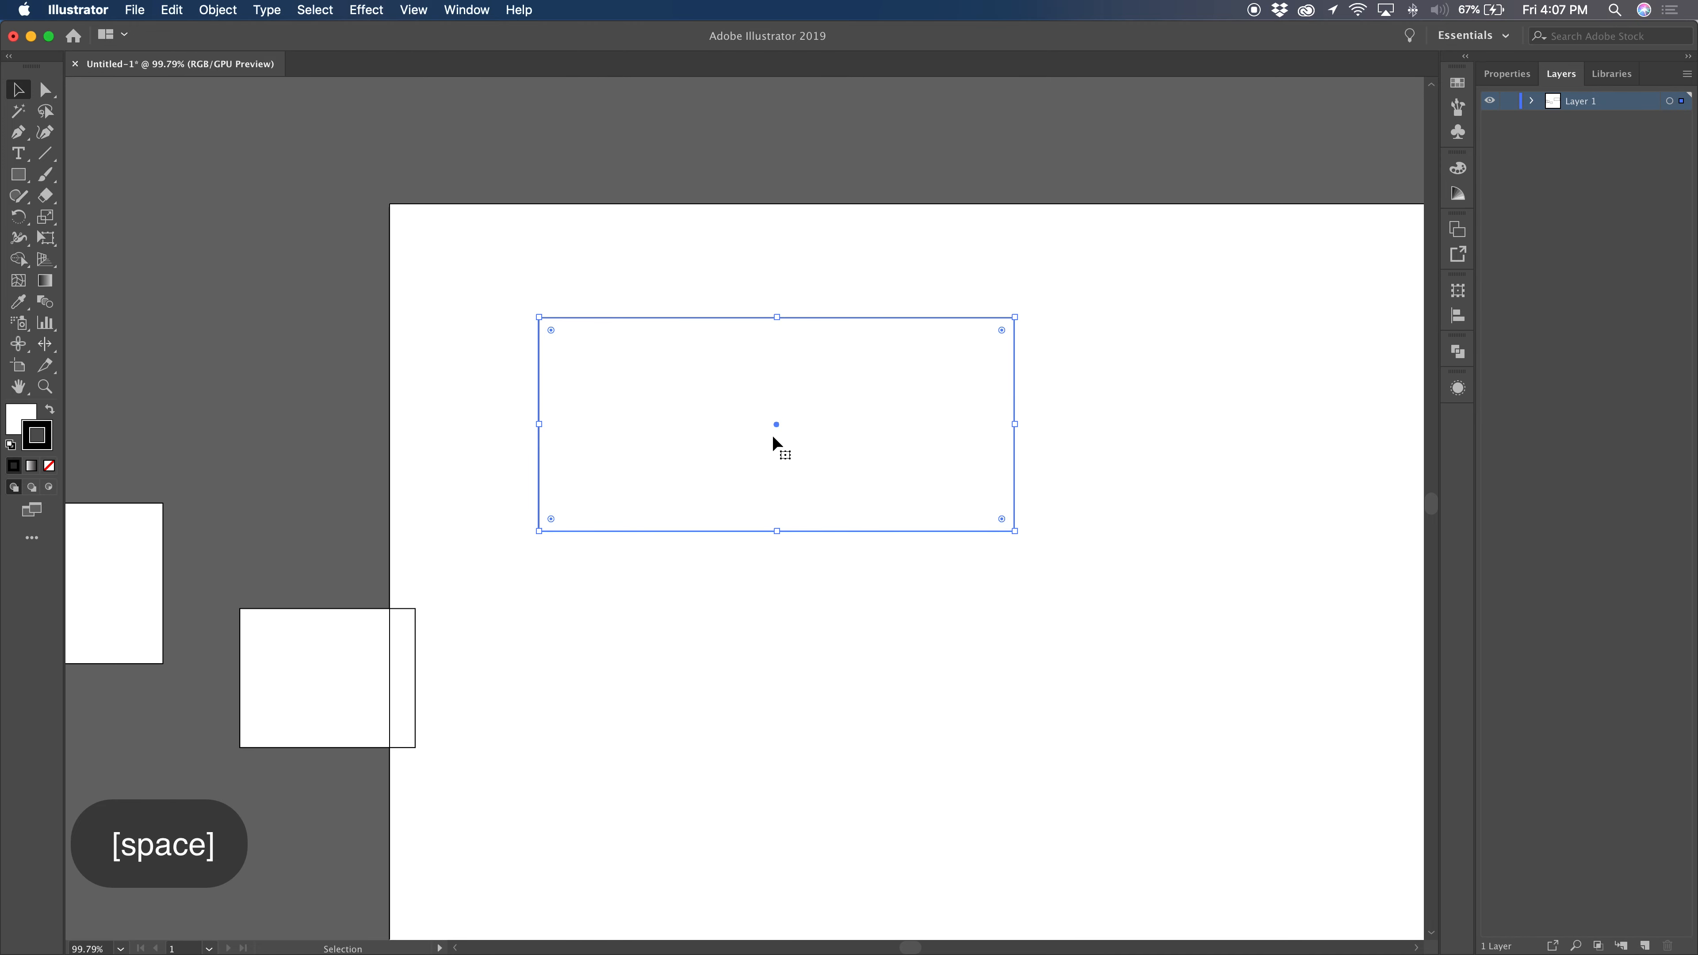
# Resize the wide rectangle with the Selection tool by pulling its left edge slightly inward and its top edge down.
pyautogui.click(46, 90)
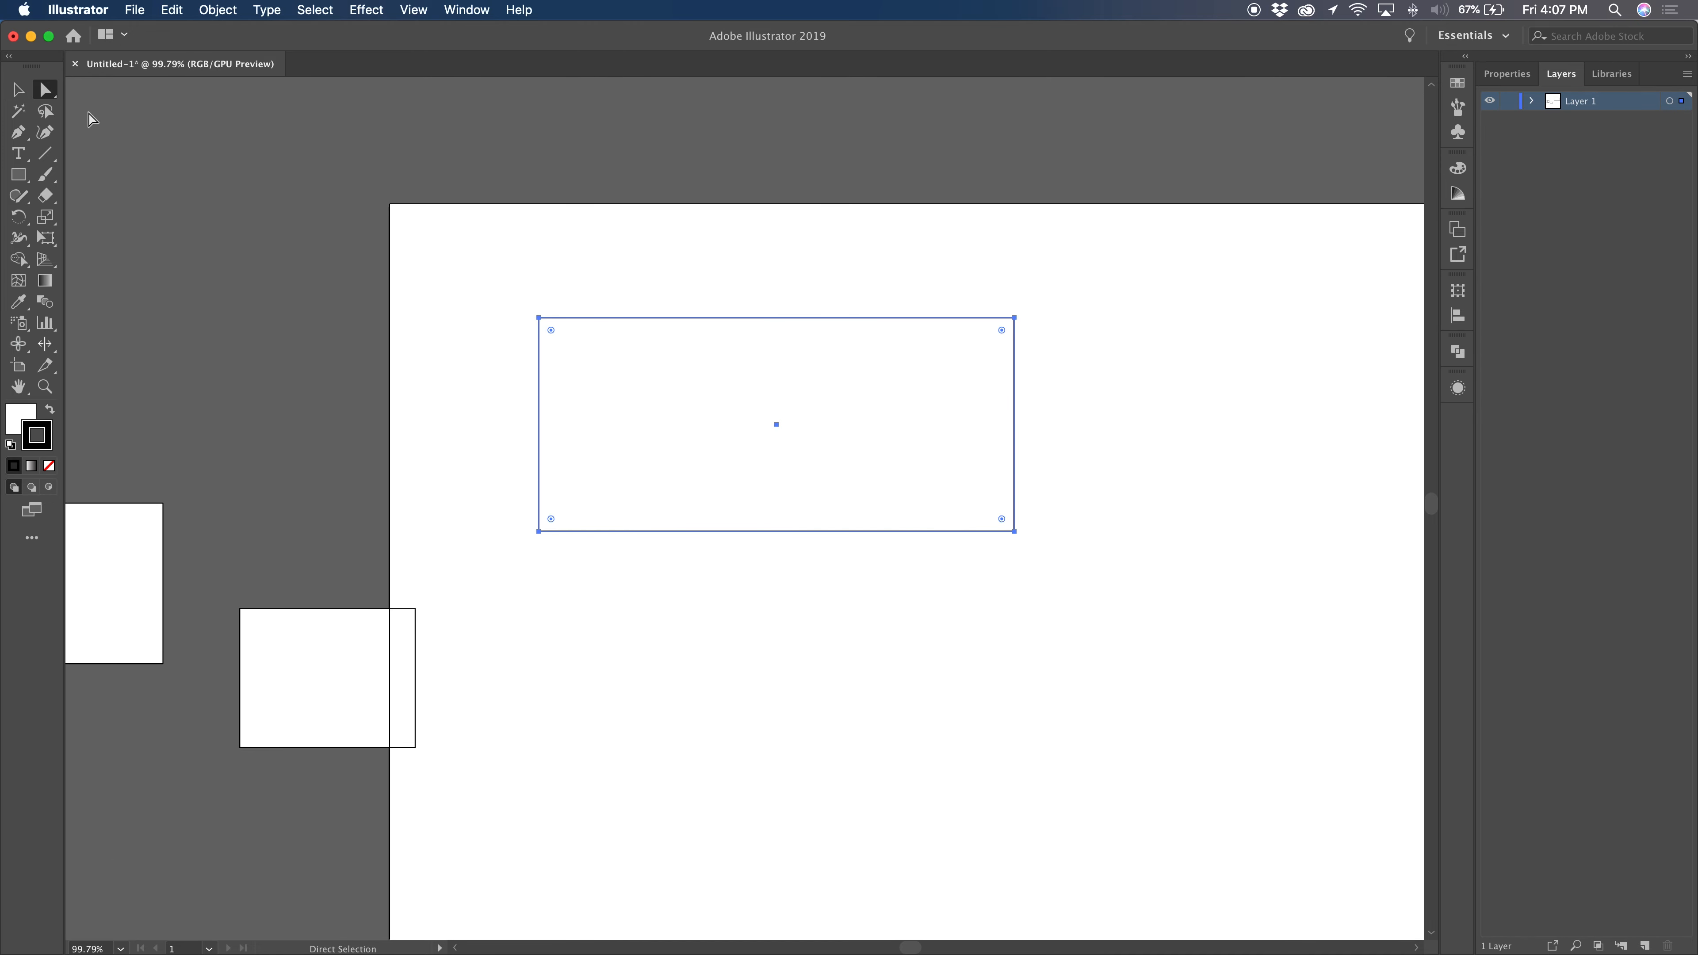
pyautogui.click(18, 89)
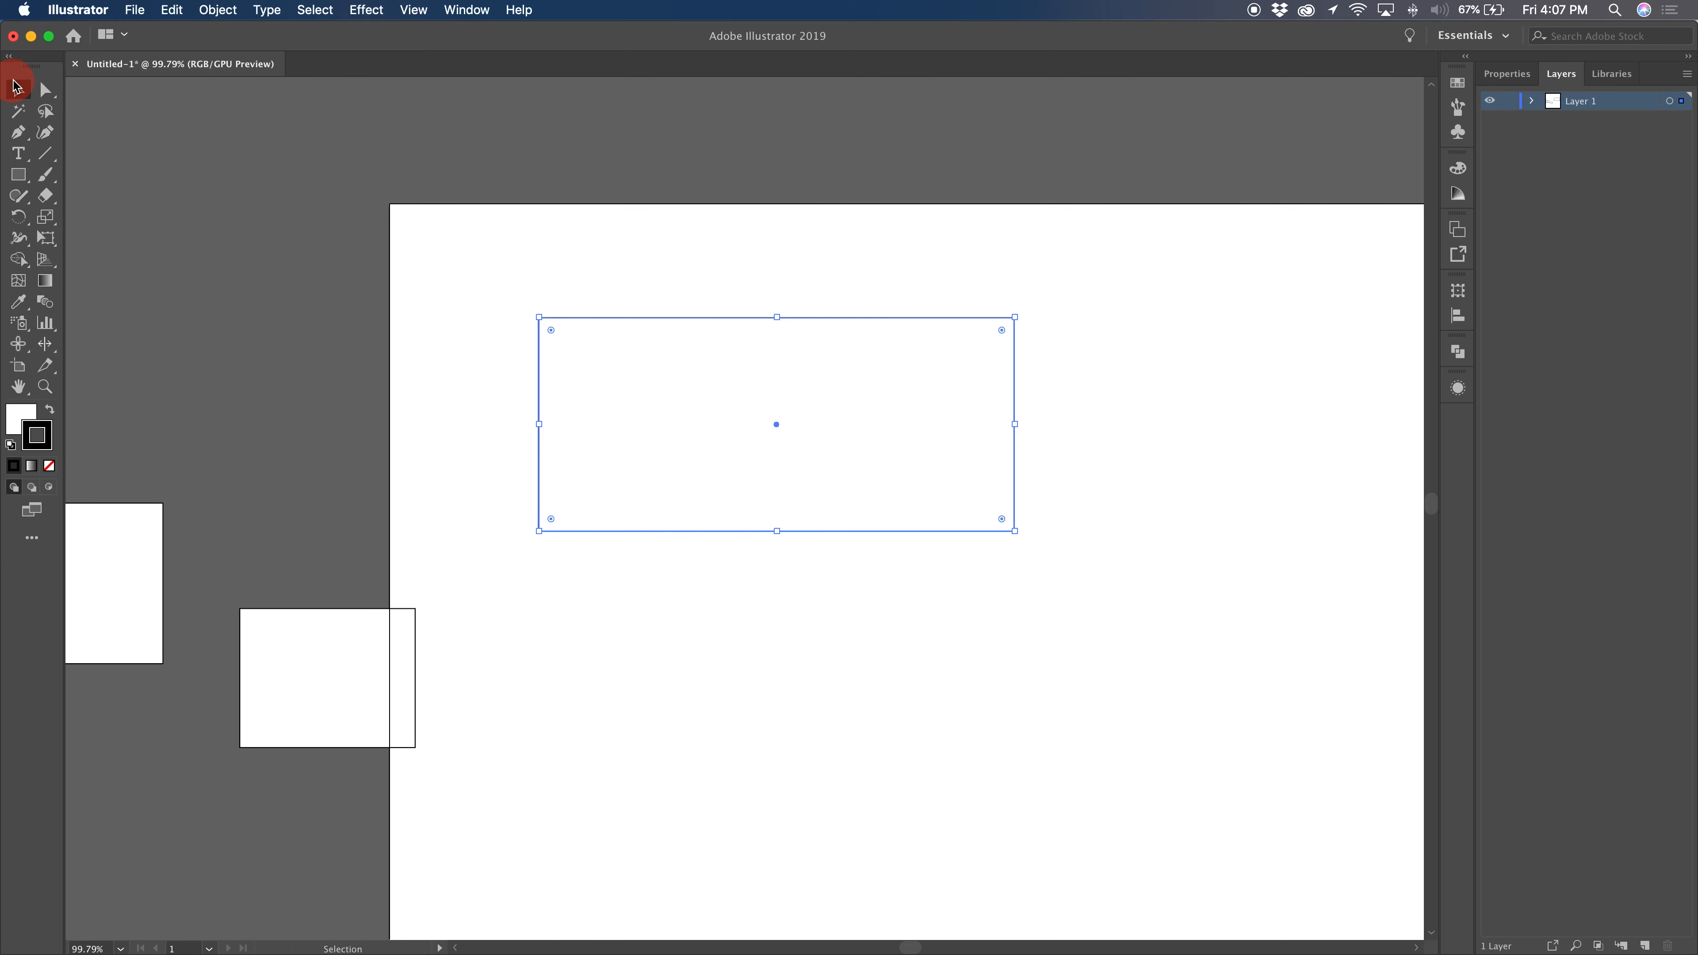
pyautogui.moveTo(539, 424)
pyautogui.mouseDown()
pyautogui.moveTo(732, 425)
pyautogui.moveTo(550, 424)
pyautogui.mouseUp()
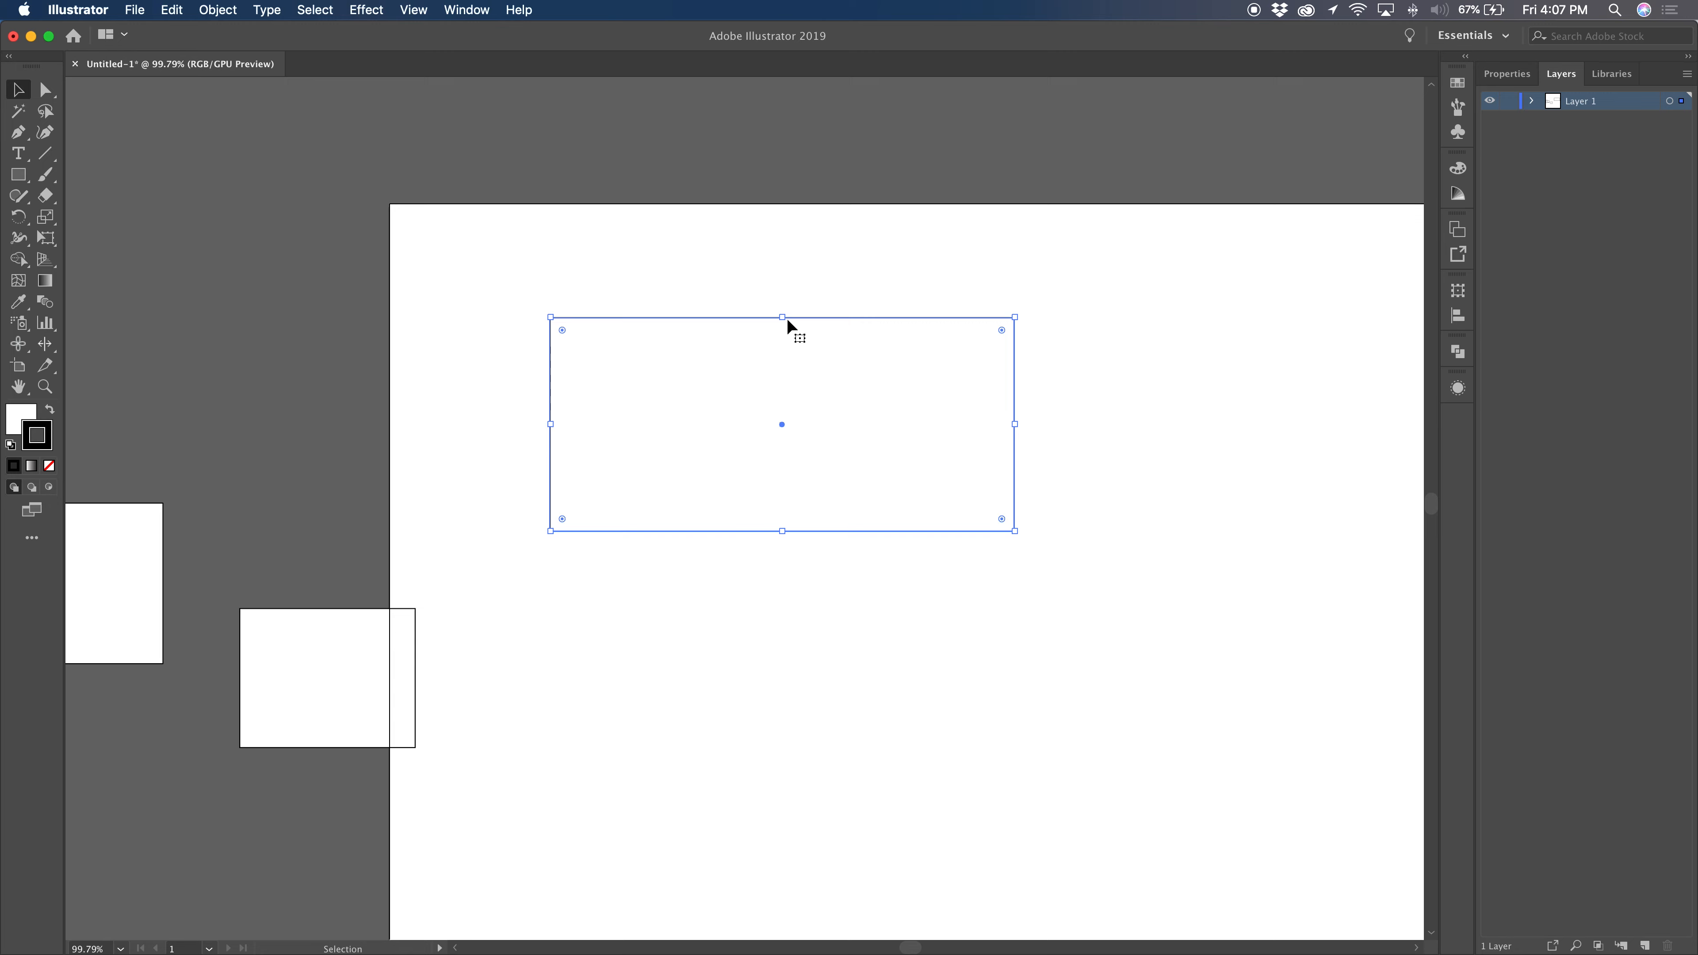
pyautogui.moveTo(784, 317); pyautogui.dragTo(783, 376)
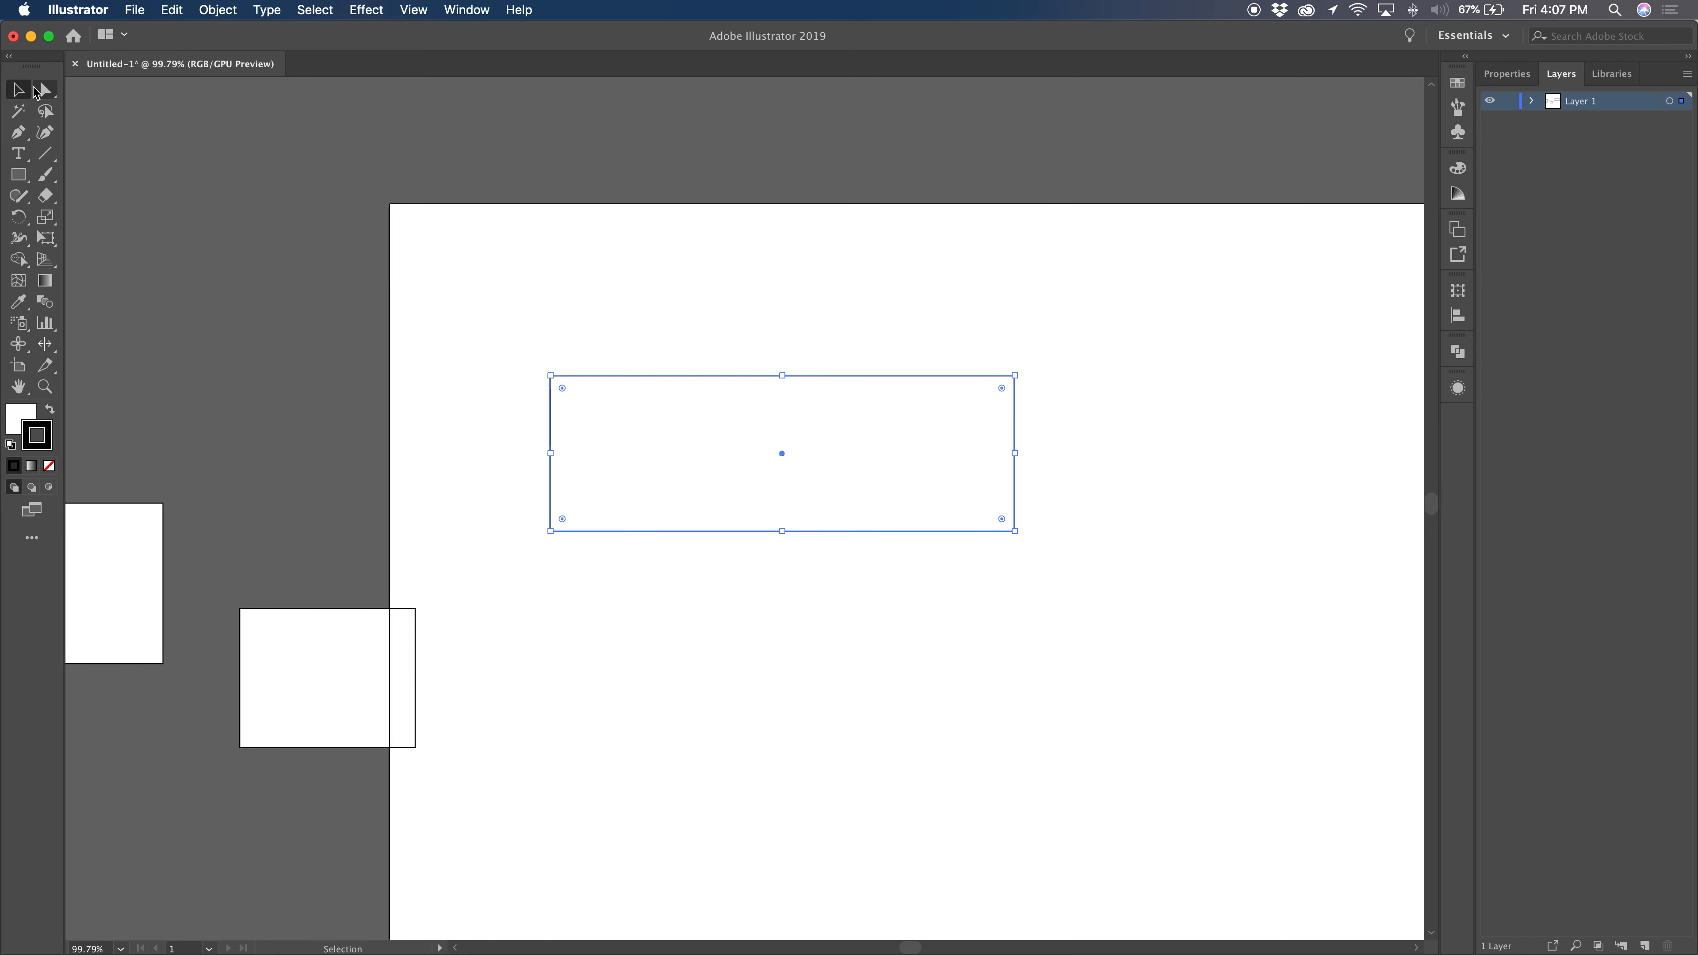
# Move the whole wide rectangle down and right with the Direct Selection tool and deselect it.
pyautogui.click(44, 95)
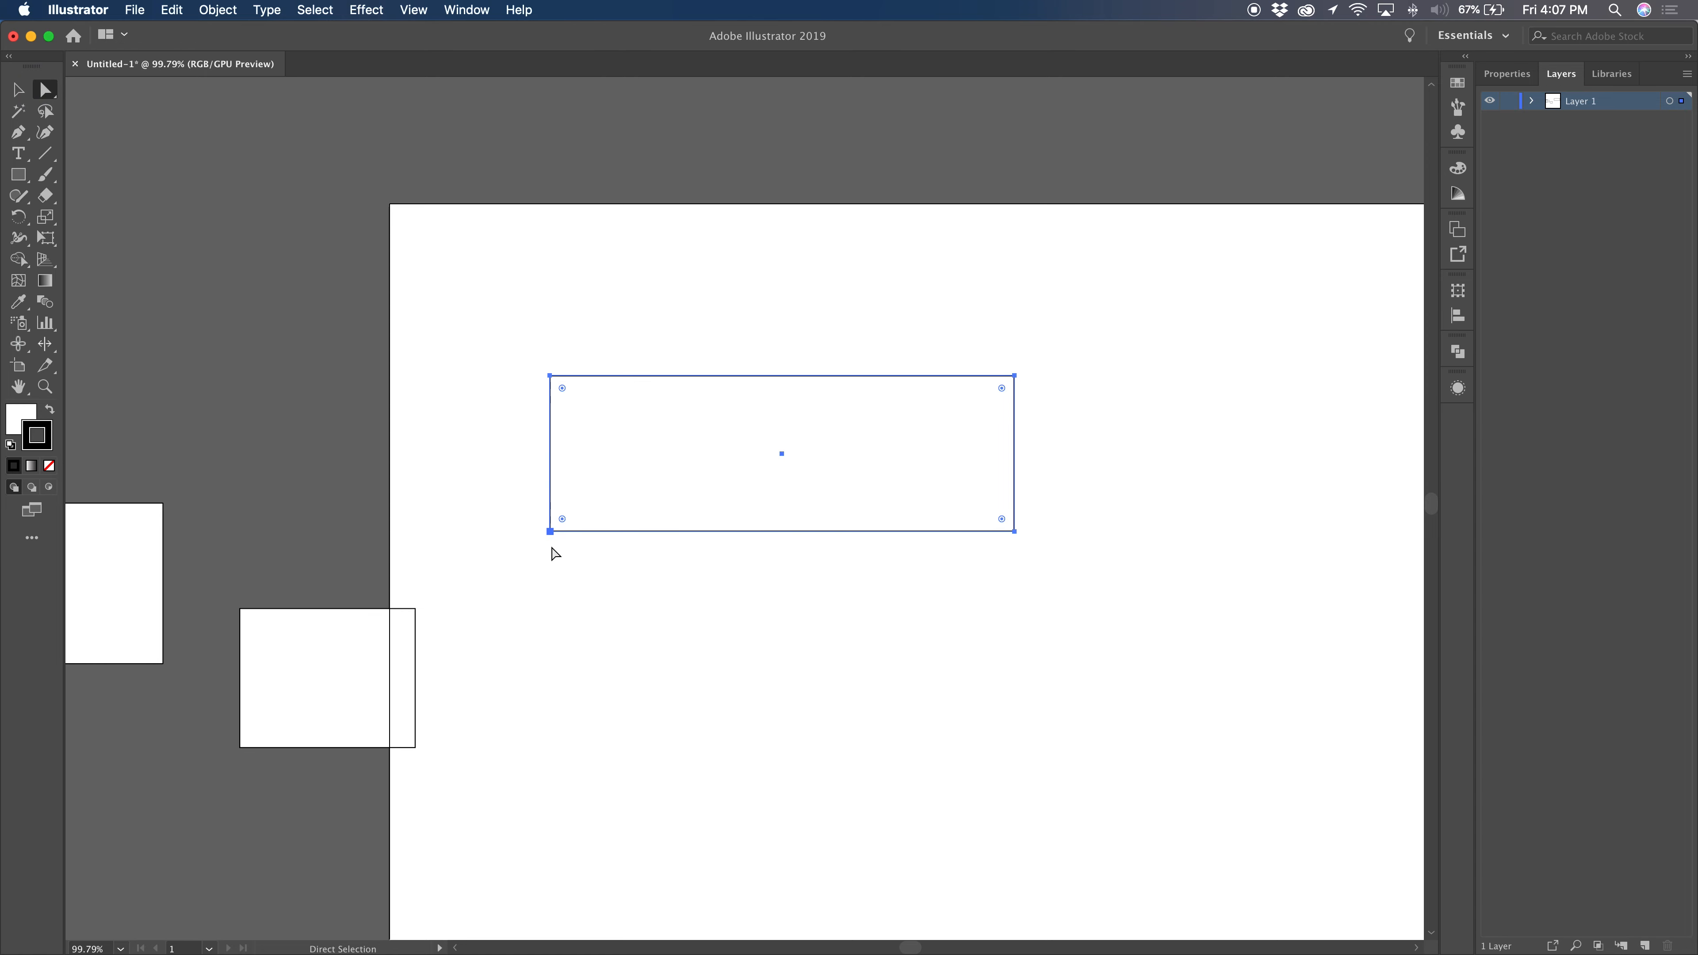
pyautogui.moveTo(551, 377); pyautogui.dragTo(606, 425)
pyautogui.click(548, 386)
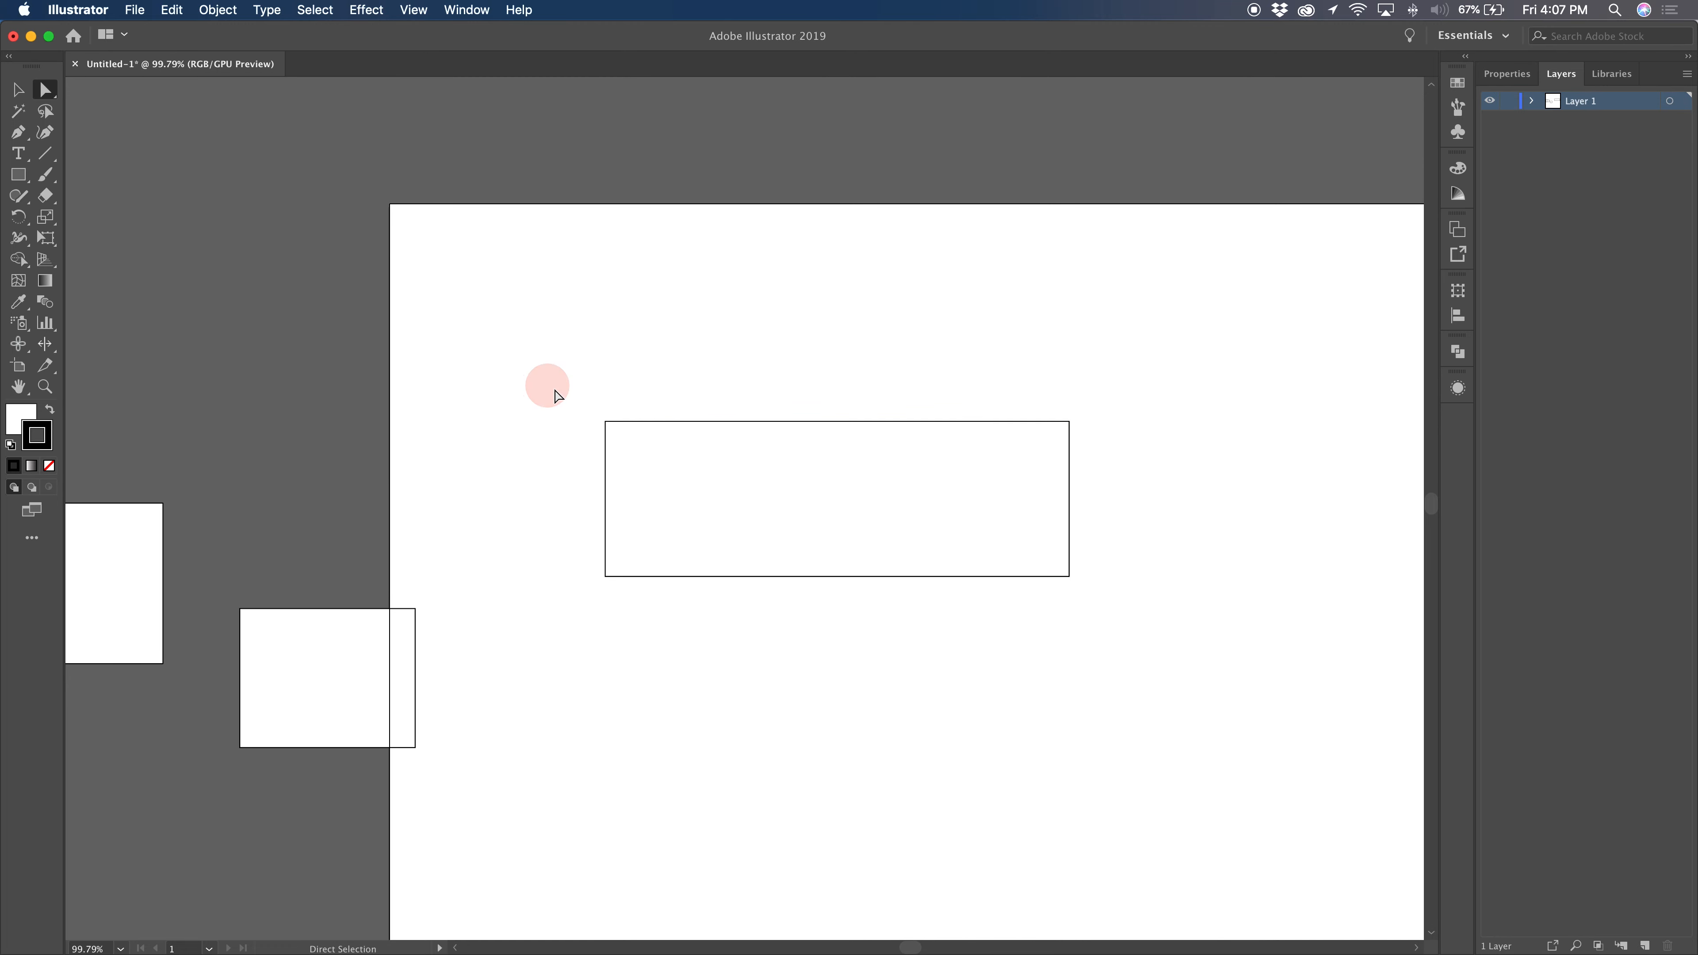
# Reshape the rectangle by pulling its top-left anchor up and left and its top-right anchor in toward the center.
pyautogui.click(605, 421)
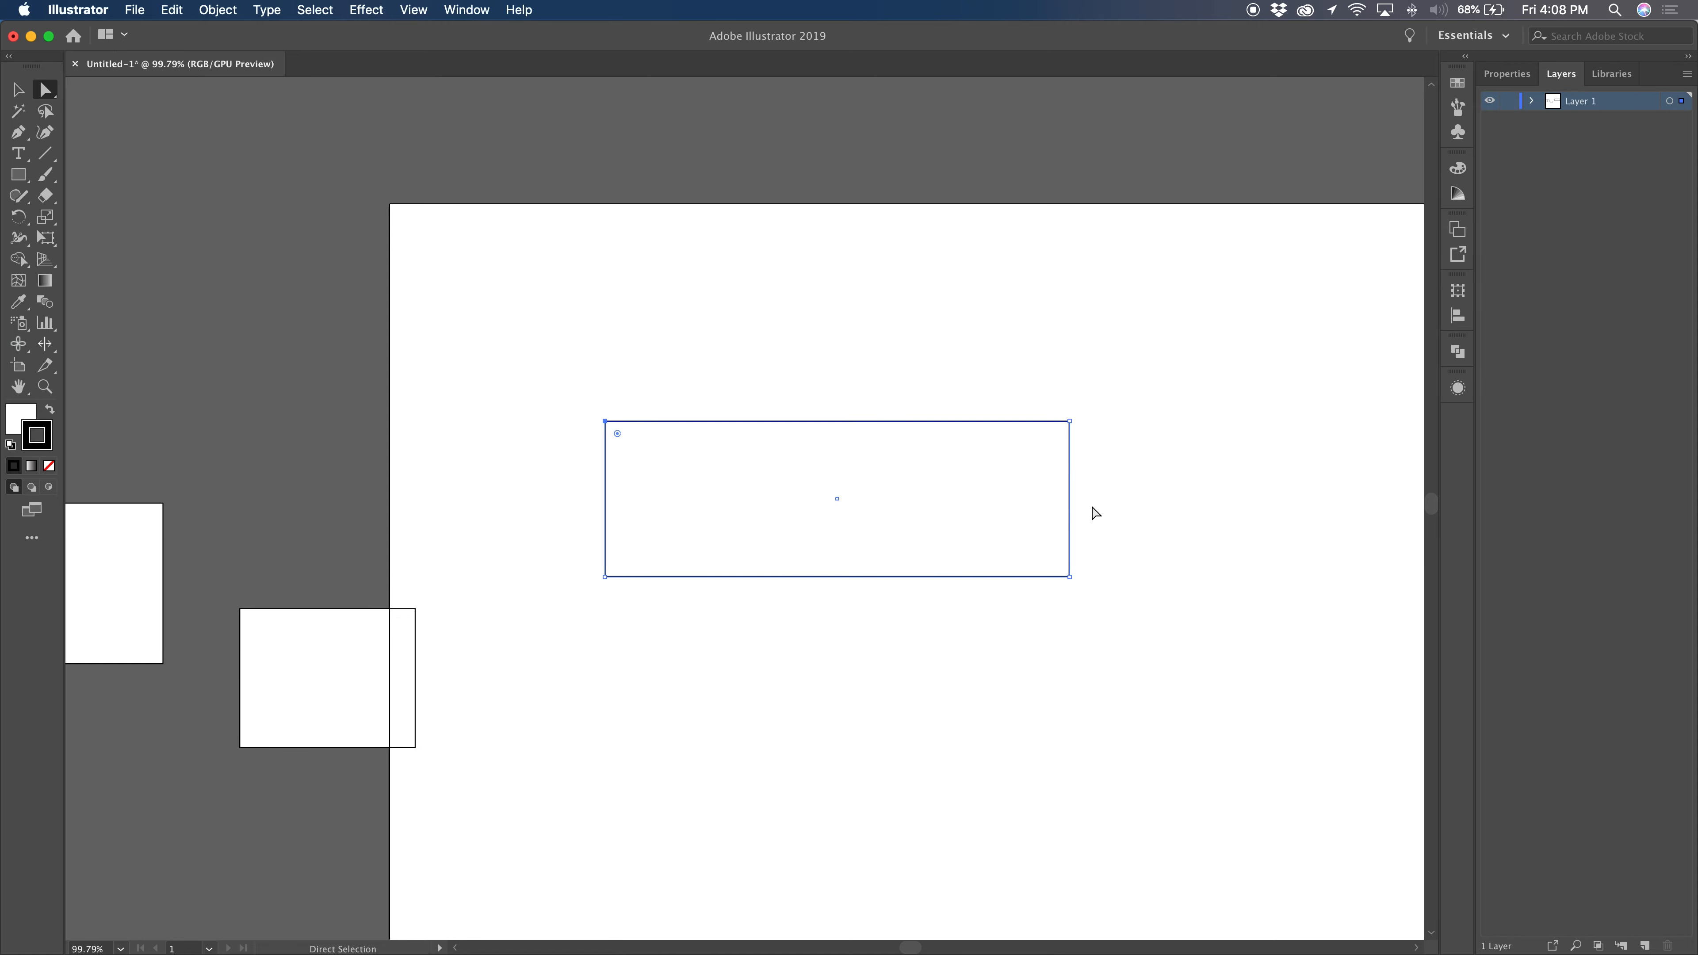
pyautogui.moveTo(605, 421); pyautogui.dragTo(564, 298)
pyautogui.moveTo(1070, 422); pyautogui.dragTo(843, 486)
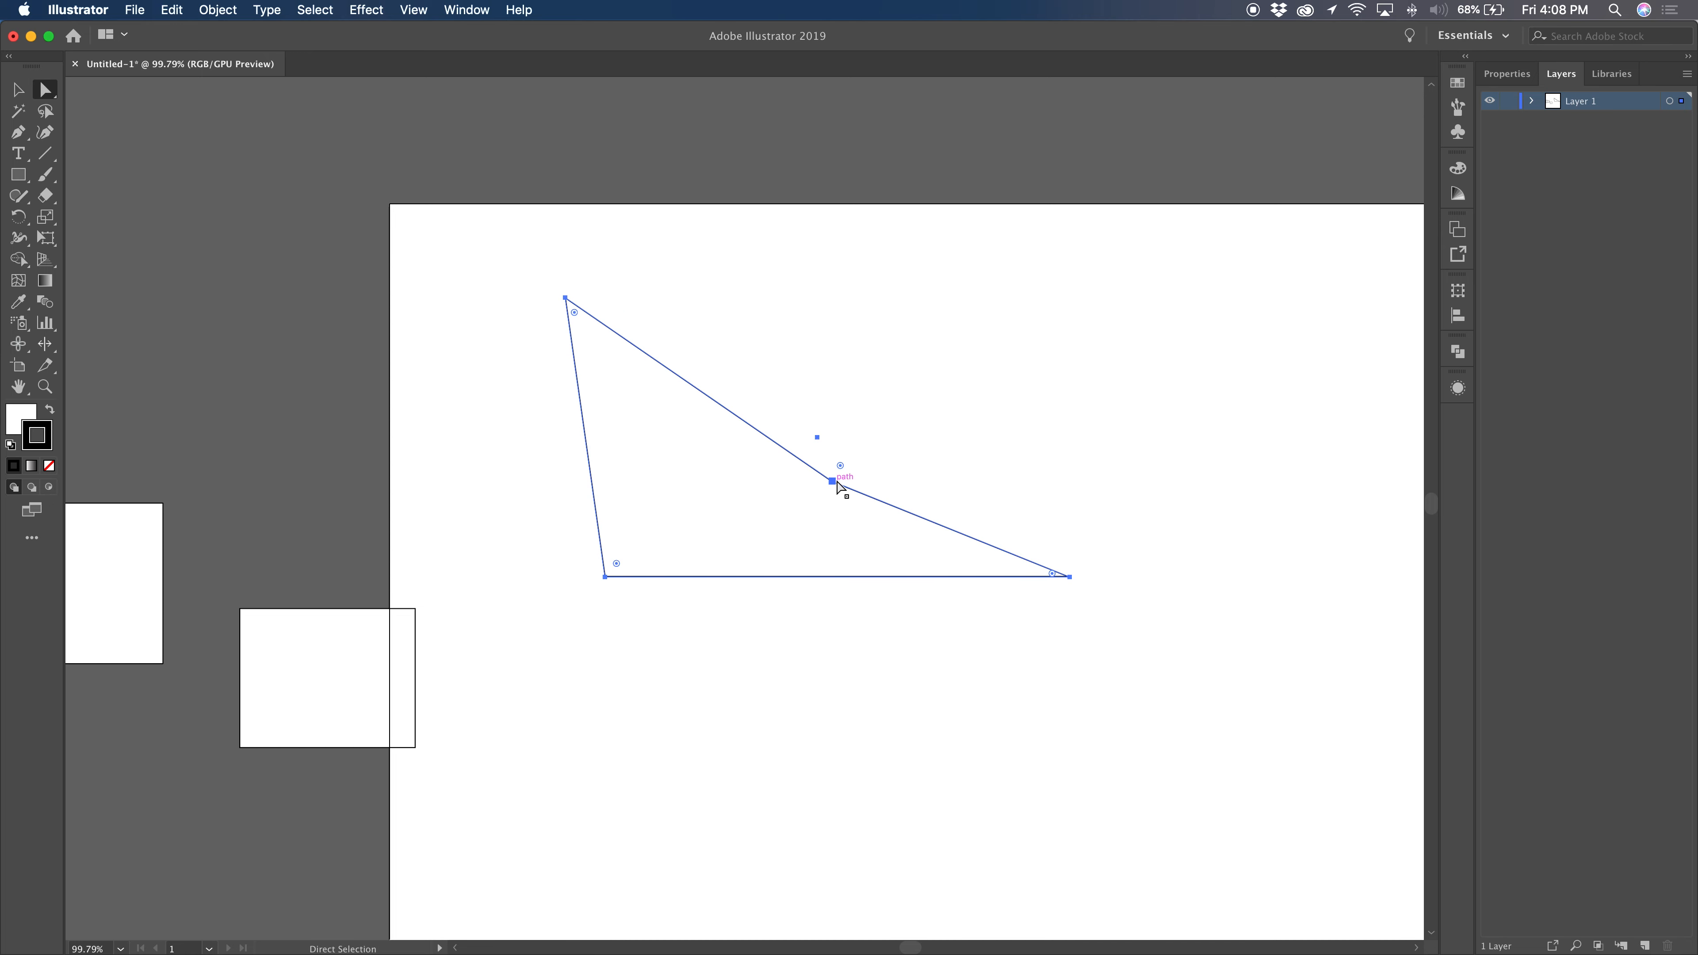
# Nudge the whole reshaped rectangle slightly to the left.
pyautogui.press('Left')
pyautogui.press('Left')
pyautogui.press('Left')
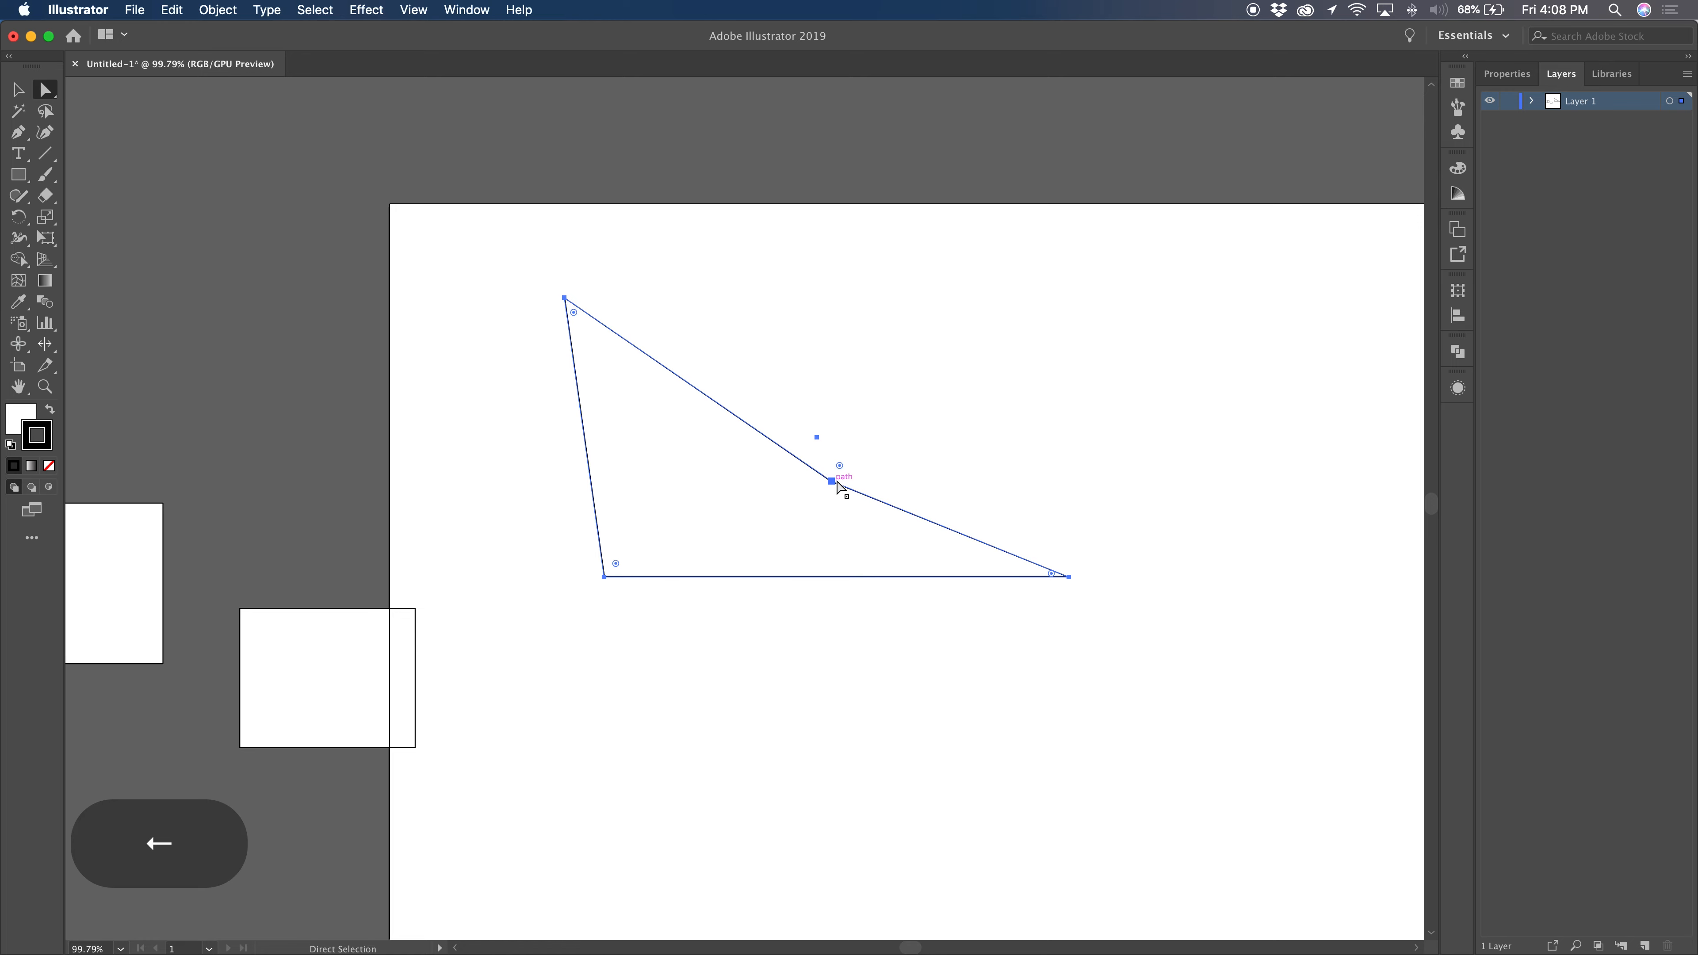
# Select only the inner anchor and nudge it left, then back right in larger increments, ending at about X 598 px.
pyautogui.click(832, 483)
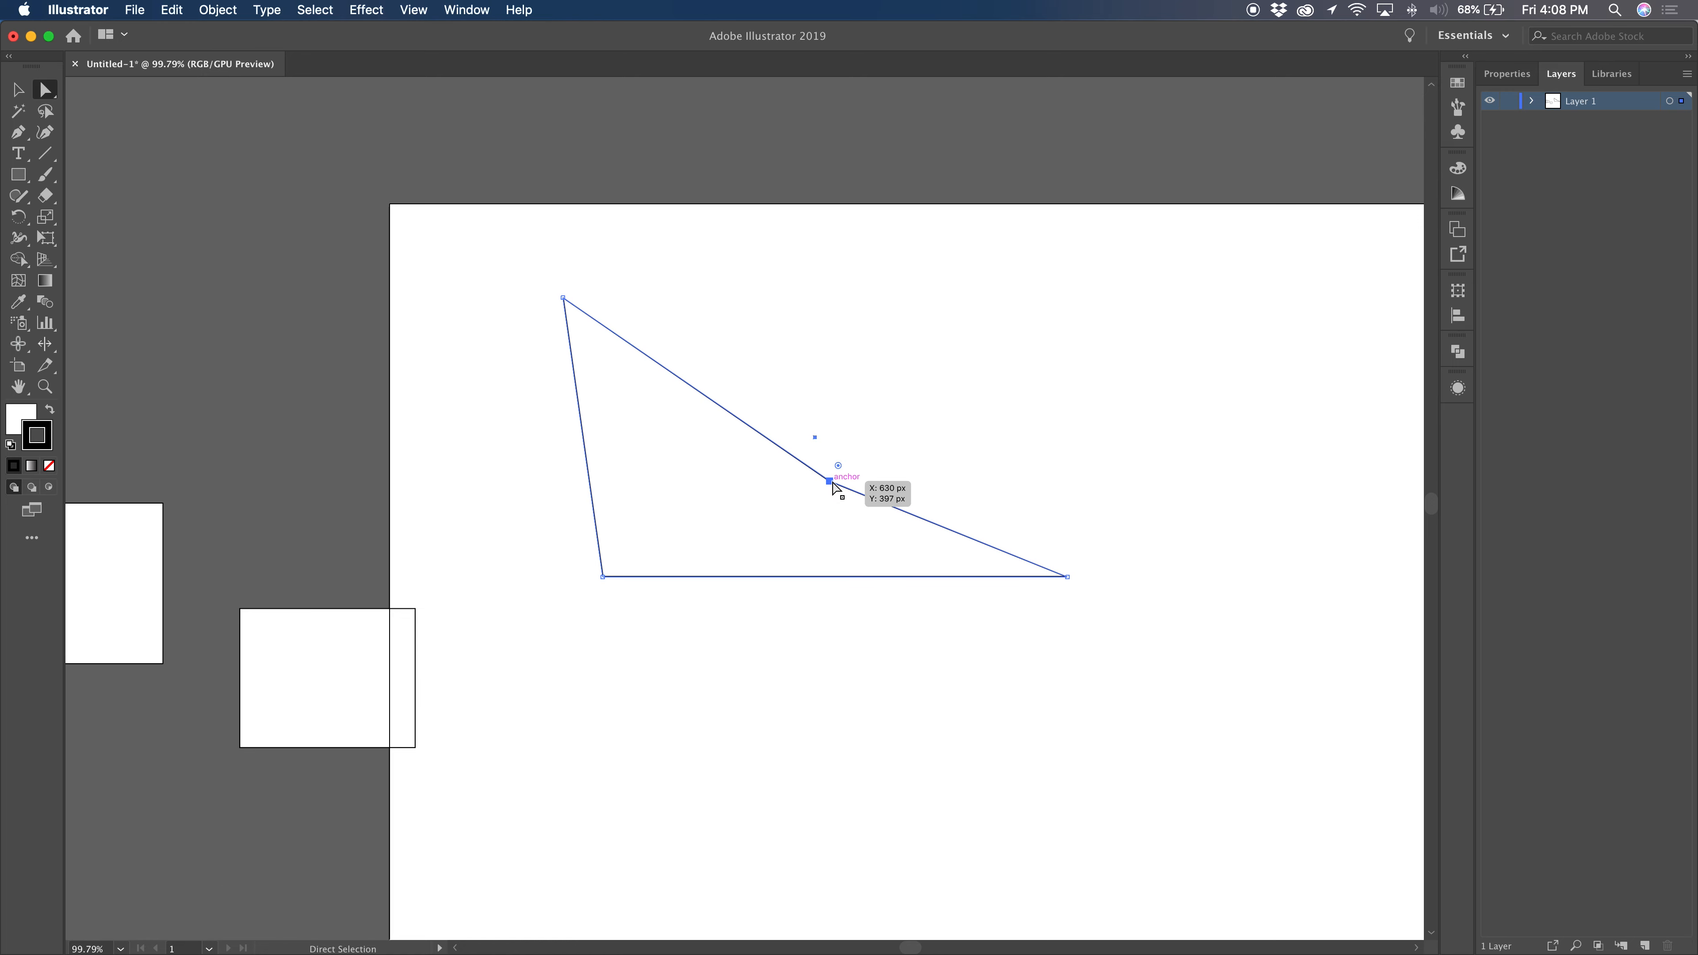
pyautogui.press('Left')
pyautogui.press('Left')
pyautogui.press('Left')
pyautogui.press('Left')
pyautogui.press('Left')
pyautogui.press('Left')
pyautogui.press('Left')
pyautogui.press('Left')
pyautogui.press('Left')
pyautogui.press('Left')
pyautogui.press('Left')
pyautogui.press('shift')
pyautogui.hotkey('shift', 'Left')
pyautogui.hotkey('shift', 'Left')
pyautogui.hotkey('shift', 'Left')
pyautogui.hotkey('shift', 'Left')
pyautogui.hotkey('shift', 'Left')
pyautogui.hotkey('shift', 'Left')
pyautogui.hotkey('shift', 'Left')
pyautogui.hotkey('shift', 'Left')
pyautogui.hotkey('shift', 'Left')
pyautogui.hotkey('shift', 'Left')
pyautogui.hotkey('shift', 'Left')
pyautogui.hotkey('shift', 'Left')
pyautogui.hotkey('shift', 'Left')
pyautogui.hotkey('shift', 'Left')
pyautogui.hotkey('shift', 'Left')
pyautogui.hotkey('shift', 'Left')
pyautogui.hotkey('shift', 'Left')
pyautogui.hotkey('shift', 'Left')
pyautogui.hotkey('shift', 'Left')
pyautogui.hotkey('shift', 'Left')
pyautogui.hotkey('shift', 'Left')
pyautogui.hotkey('shift', 'Left')
pyautogui.hotkey('shift', 'Right')
pyautogui.hotkey('shift', 'Right')
pyautogui.hotkey('shift', 'Right')
pyautogui.hotkey('shift', 'Right')
pyautogui.hotkey('shift', 'Right')
pyautogui.hotkey('shift', 'Right')
pyautogui.hotkey('shift', 'Right')
pyautogui.hotkey('shift', 'Right')
pyautogui.hotkey('shift', 'Right')
pyautogui.hotkey('shift', 'Right')
pyautogui.hotkey('shift', 'Right')
pyautogui.hotkey('shift', 'Right')
pyautogui.hotkey('shift', 'Right')
pyautogui.hotkey('shift', 'Right')
pyautogui.hotkey('shift', 'Right')
pyautogui.hotkey('shift', 'Right')
pyautogui.hotkey('shift', 'Right')
pyautogui.hotkey('shift', 'Right')
pyautogui.hotkey('shift', 'Right')
pyautogui.hotkey('shift', 'Right')
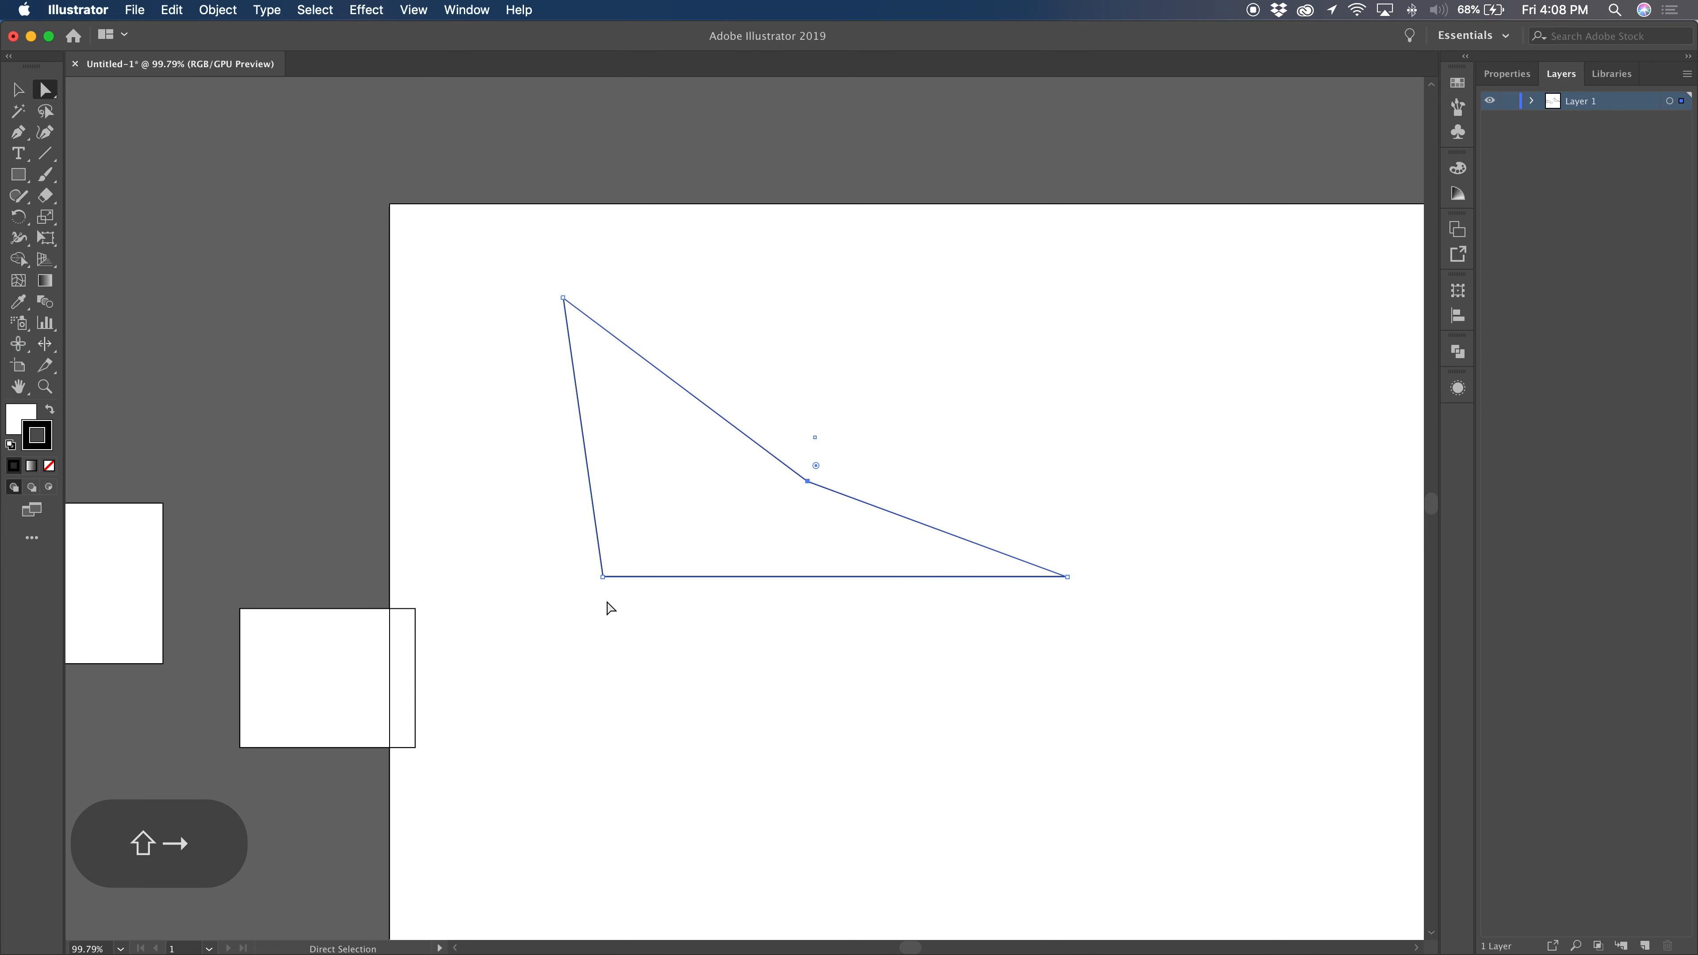
# Pull the shape's bottom-left anchor down, its bottom-right anchor down and inward, and the inner anchor out to the upper right.
pyautogui.moveTo(603, 577); pyautogui.dragTo(566, 705)
pyautogui.moveTo(1068, 578); pyautogui.dragTo(956, 700)
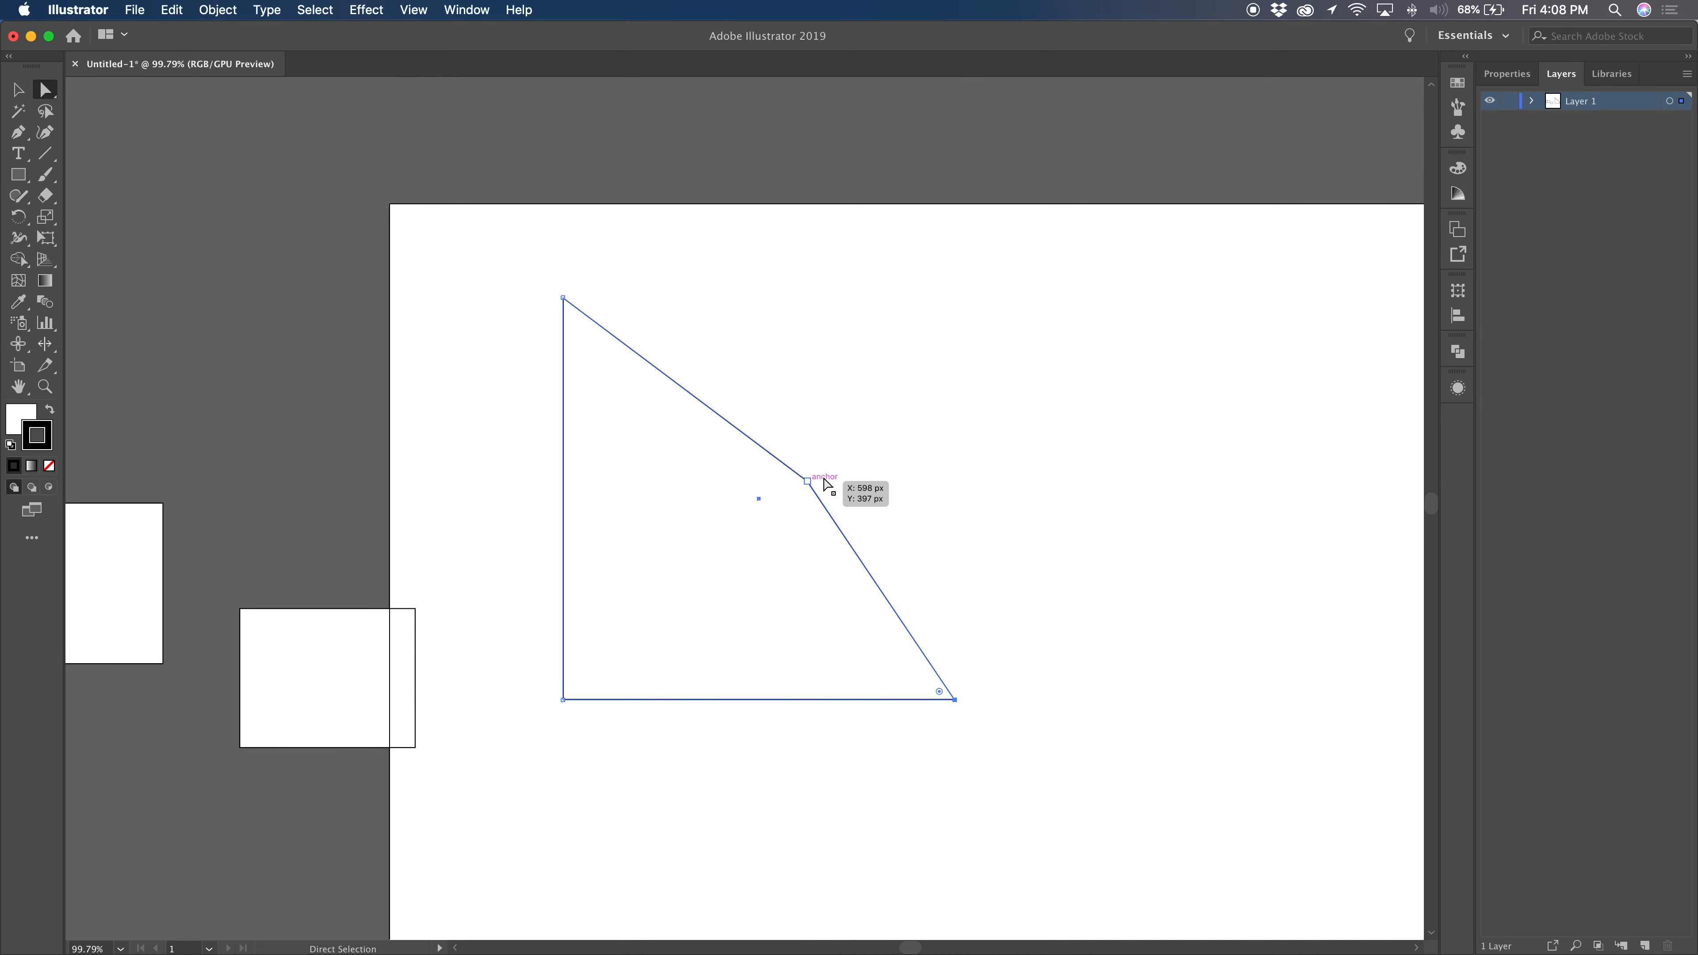
pyautogui.moveTo(811, 483); pyautogui.dragTo(1023, 352)
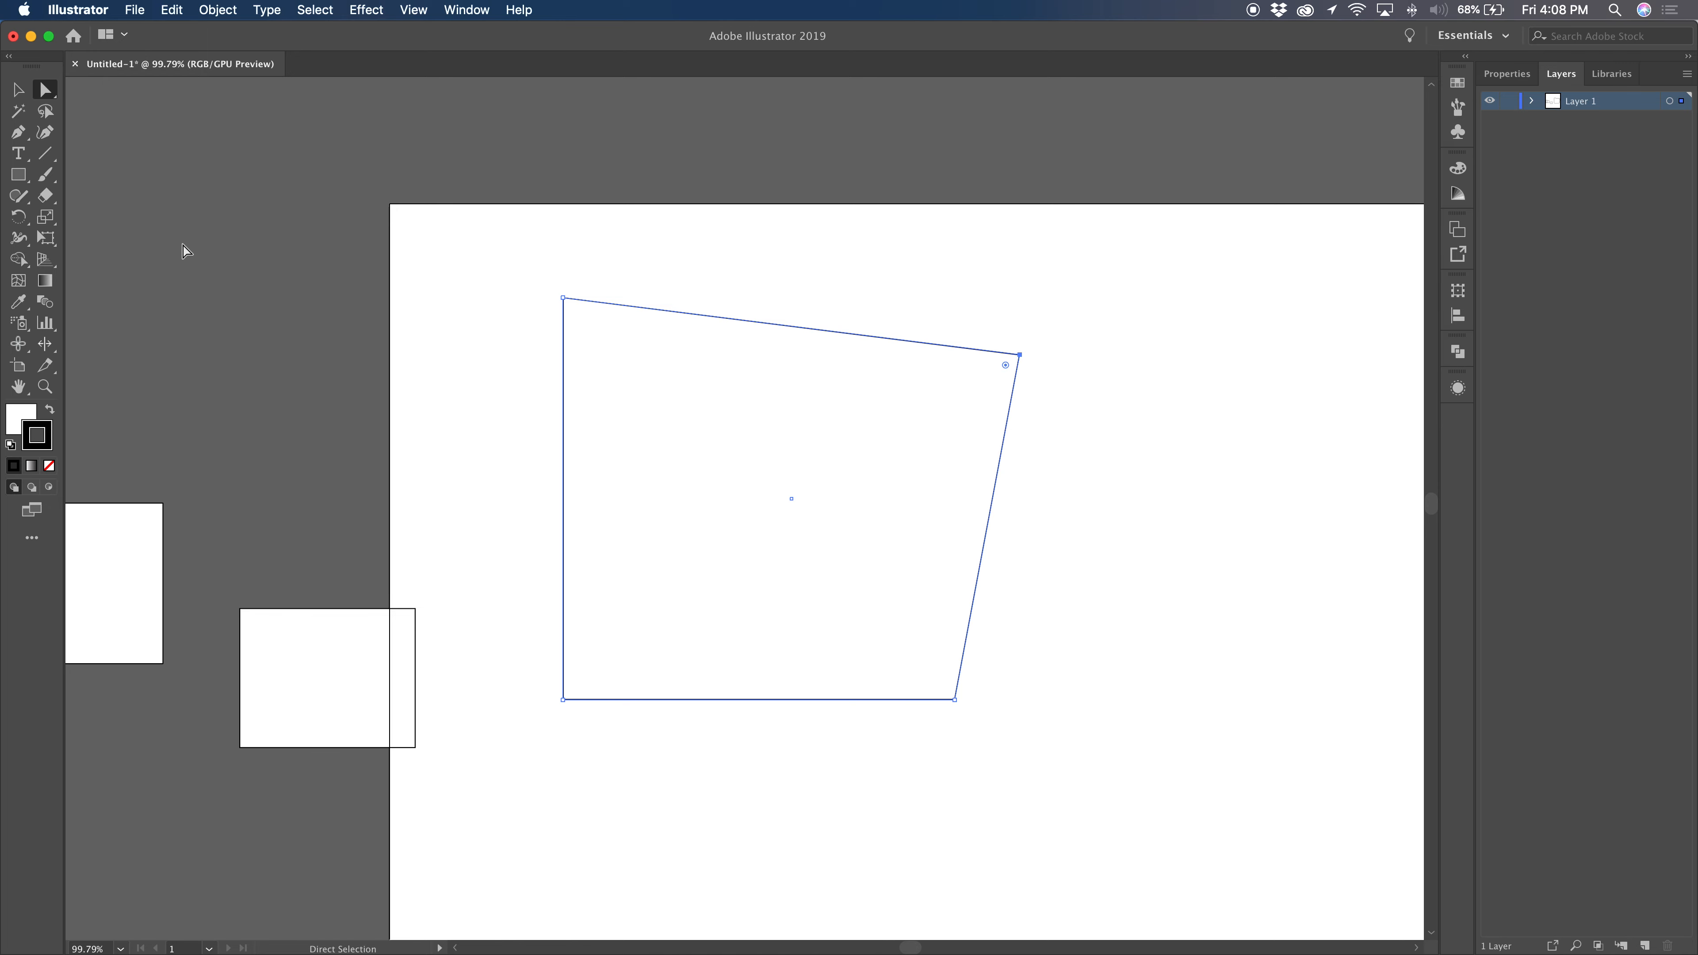
# Add three anchor points along the shape's sloping top edge and switch to the Direct Selection tool.
pyautogui.press('=')
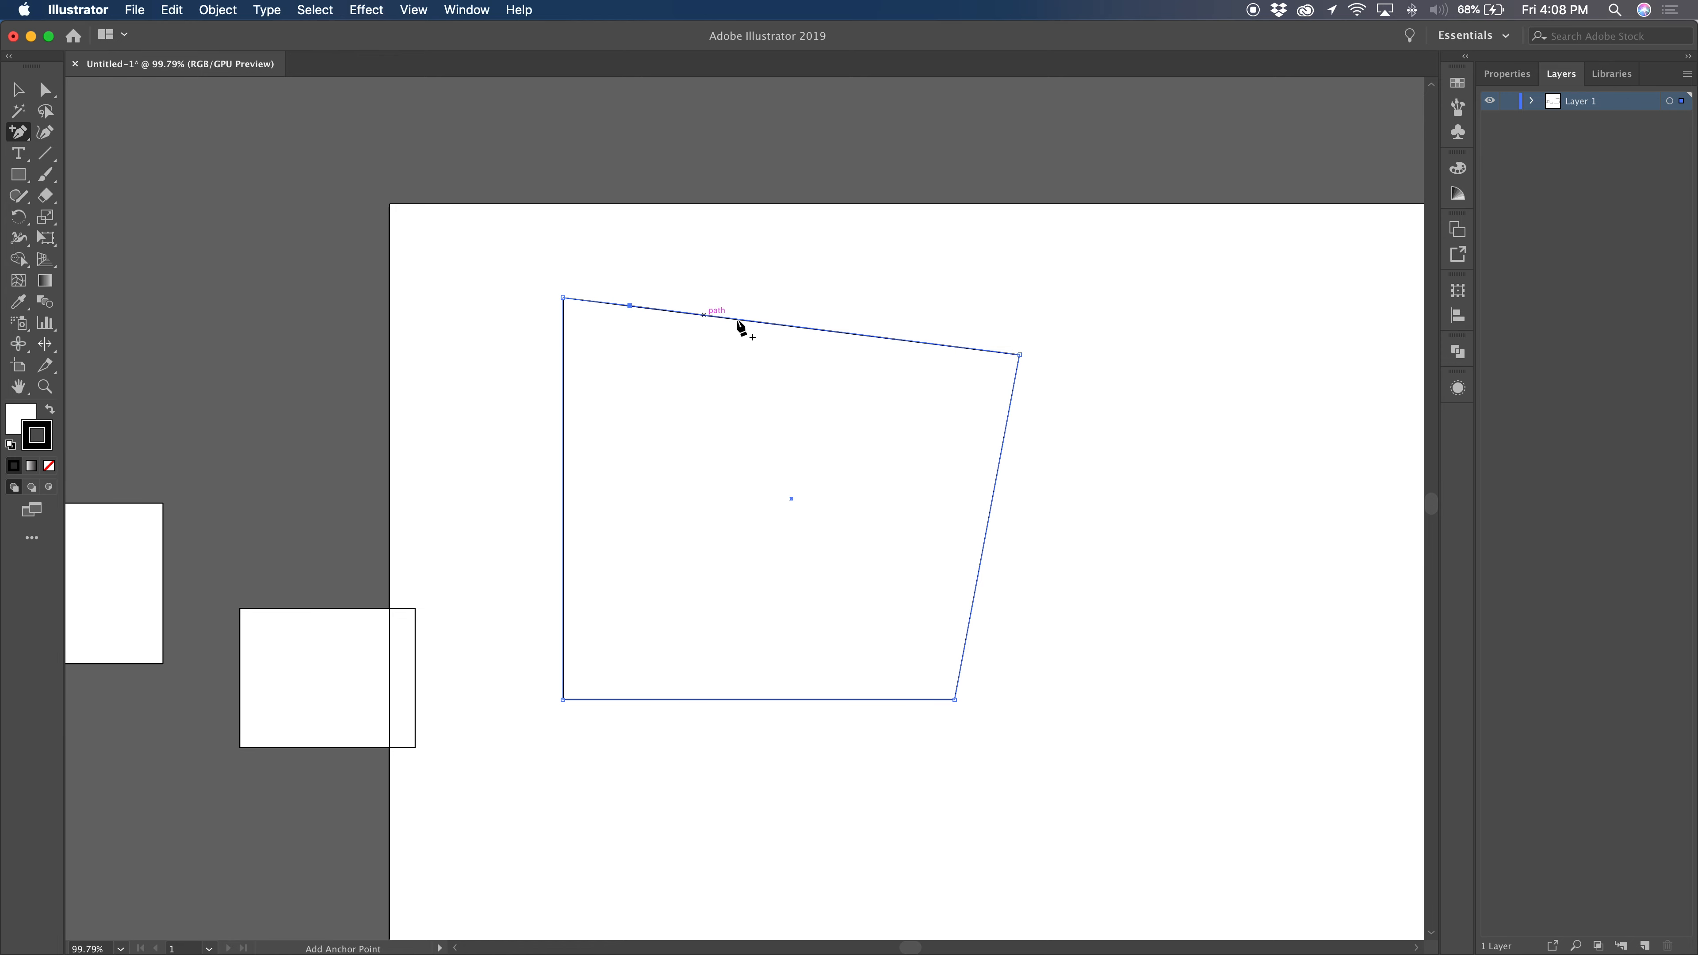
pyautogui.click(779, 325)
pyautogui.click(902, 340)
pyautogui.click(45, 89)
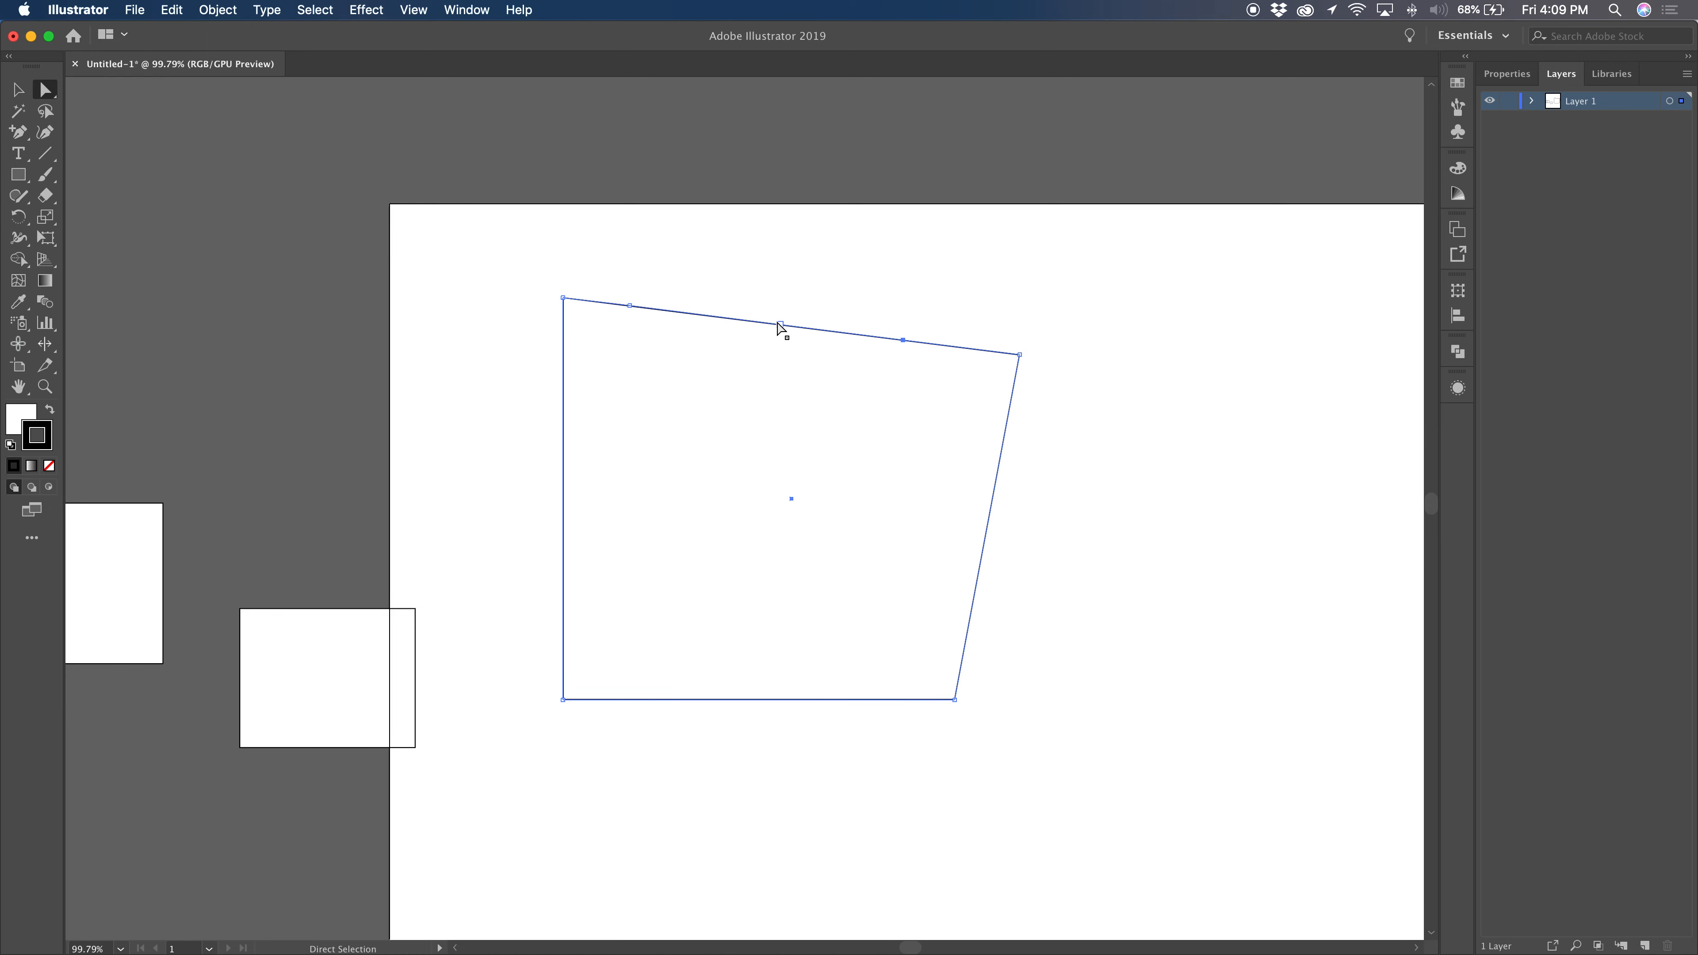
# Reshape the top edge by moving the middle anchor up into a peak above the shape and the anchor beside it left.
pyautogui.moveTo(779, 324); pyautogui.dragTo(763, 439)
pyautogui.moveTo(903, 340); pyautogui.dragTo(817, 336)
pyautogui.moveTo(763, 439); pyautogui.dragTo(716, 439)
pyautogui.moveTo(715, 440); pyautogui.dragTo(717, 223)
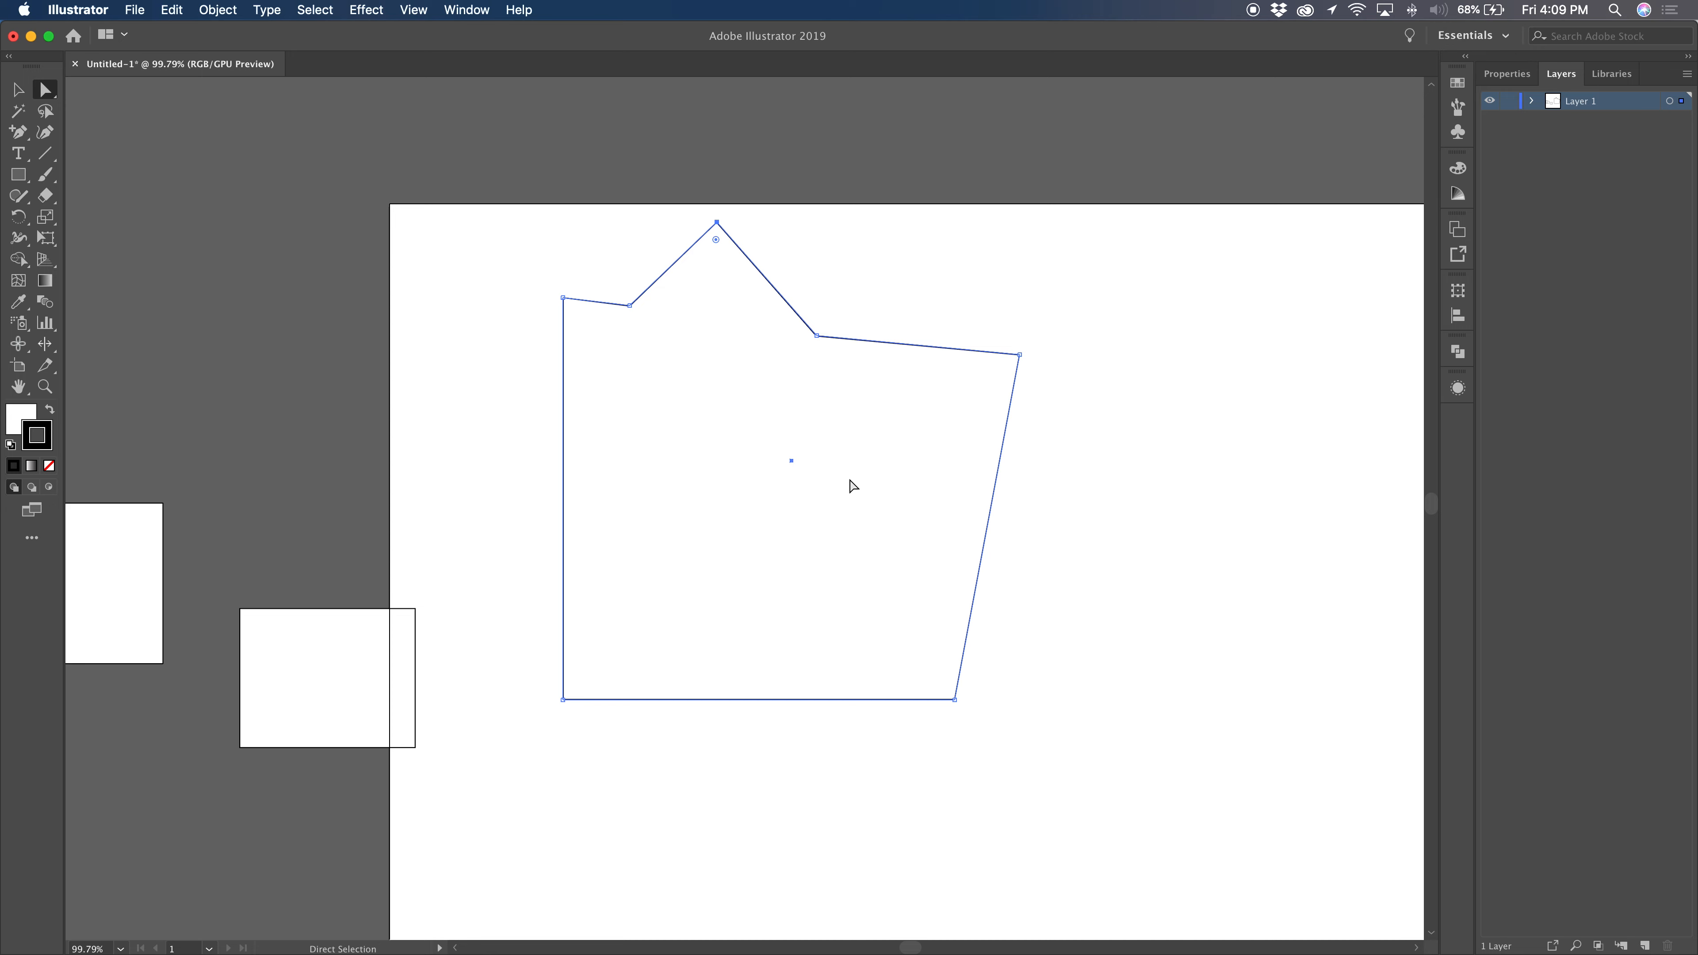
# Delete the upper-left corner anchor and the three added top-edge anchors with the Delete Anchor Point tool, leaving a triangle.
pyautogui.press('-')
pyautogui.click(564, 297)
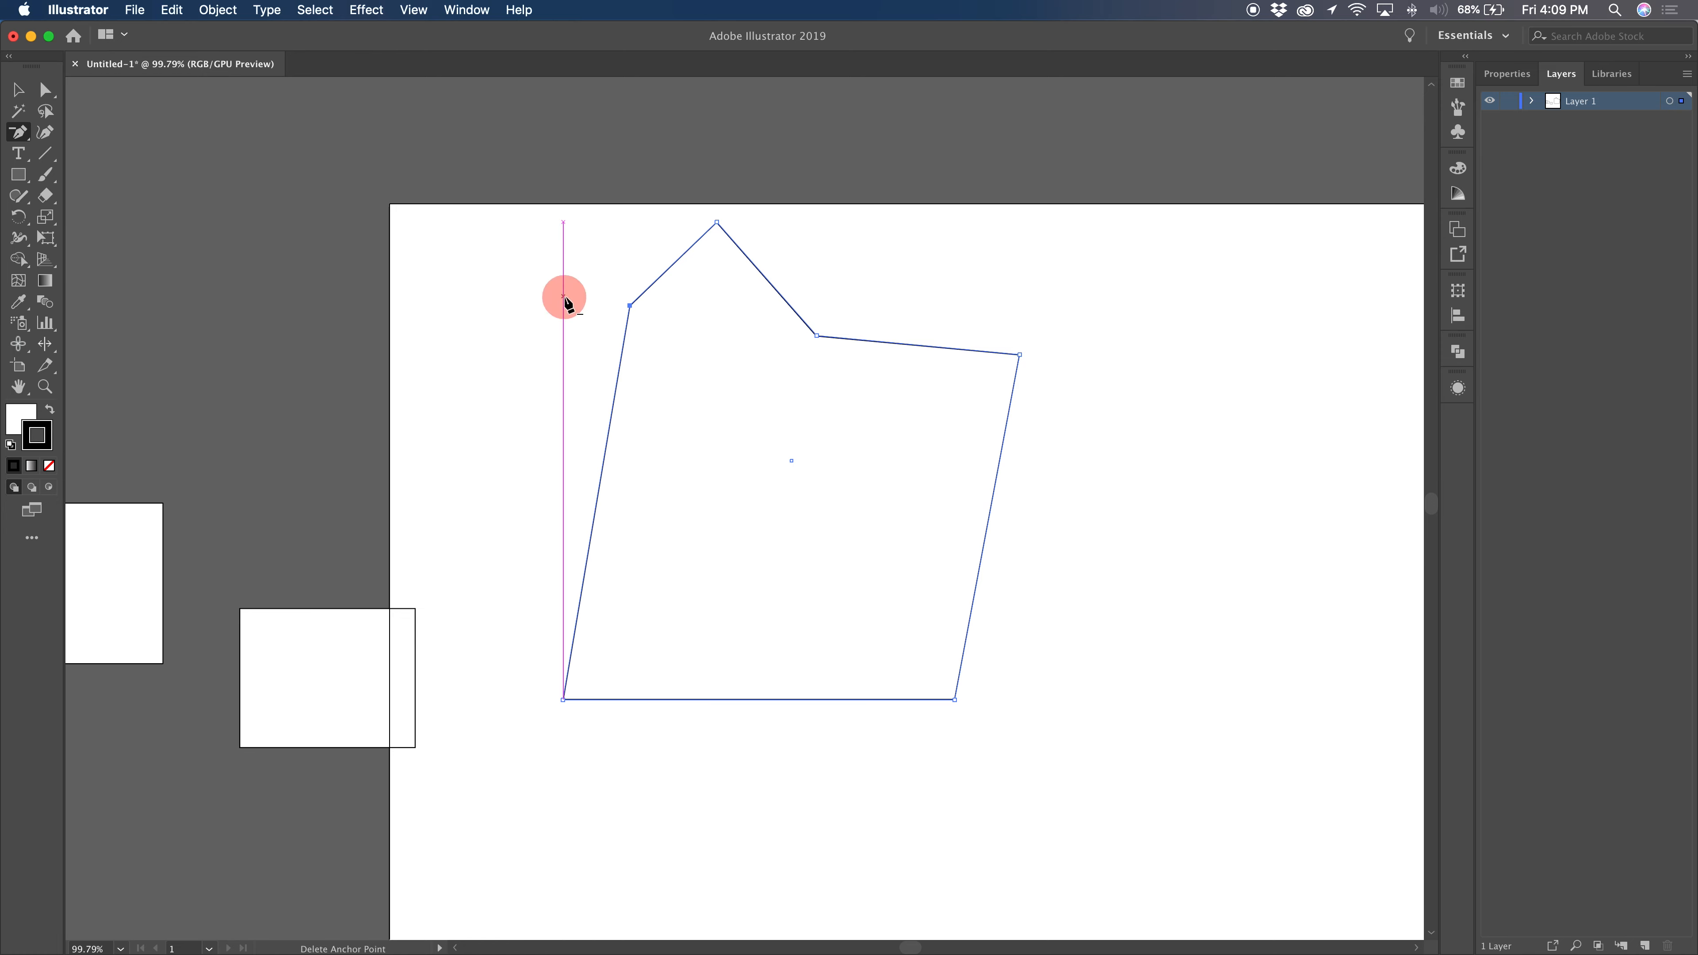
pyautogui.click(630, 305)
pyautogui.click(717, 223)
pyautogui.click(817, 336)
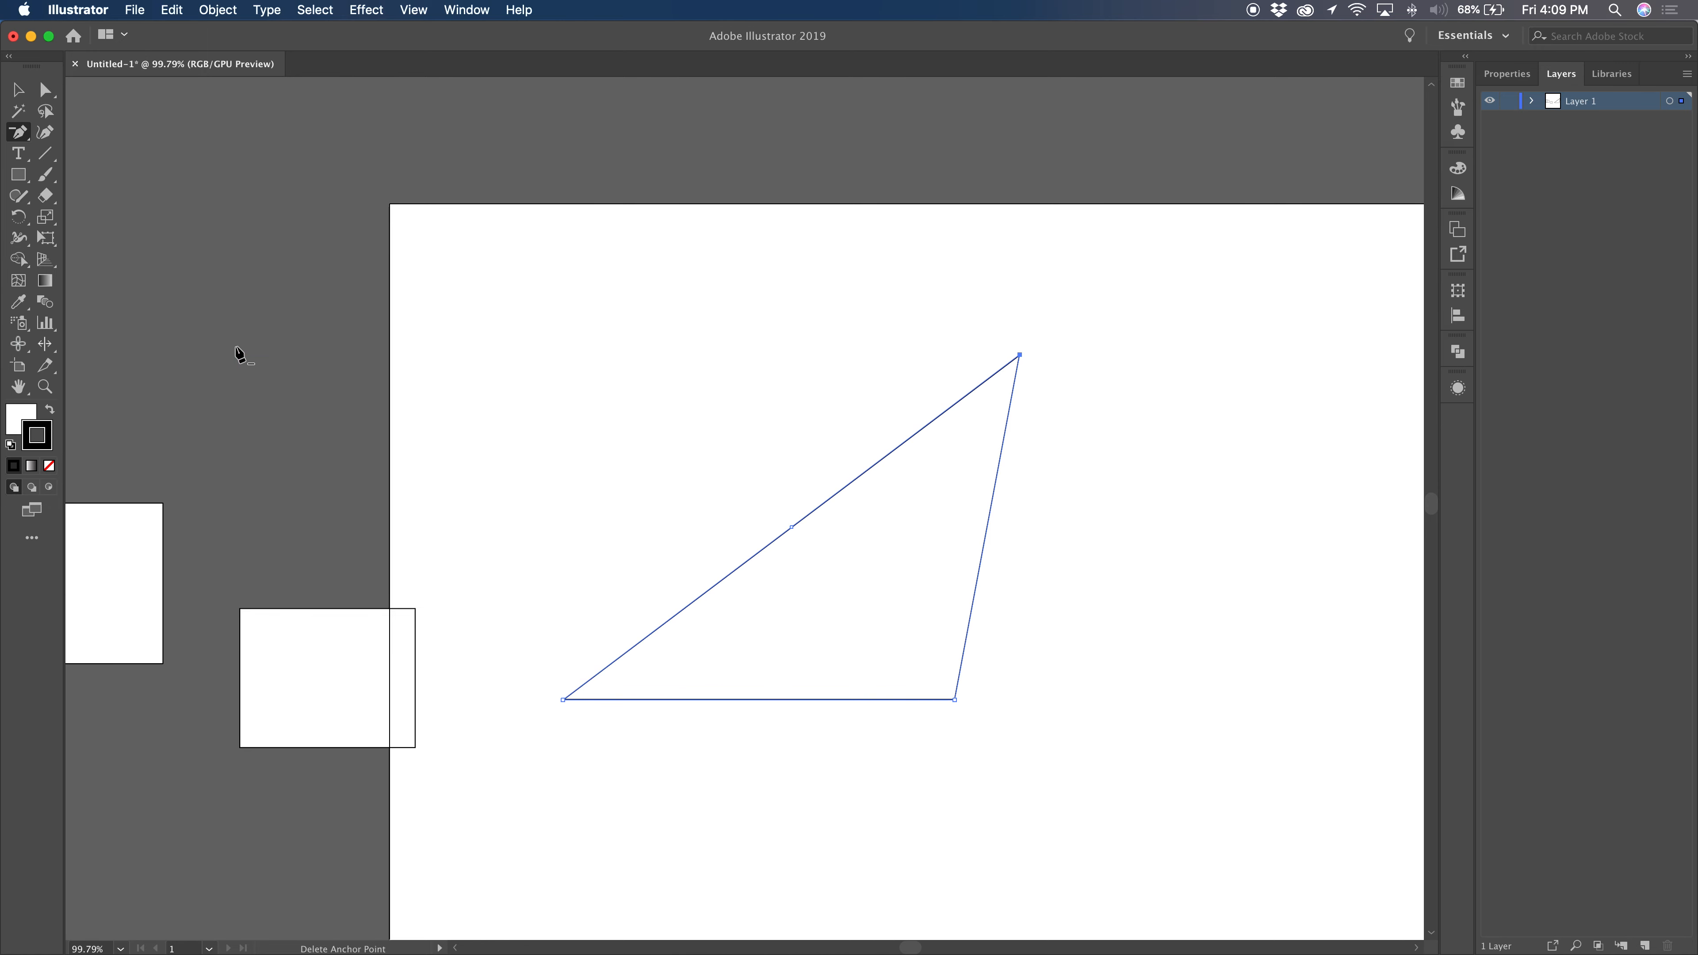
# Select all the artwork and delete it to clear the artboard.
pyautogui.click(20, 97)
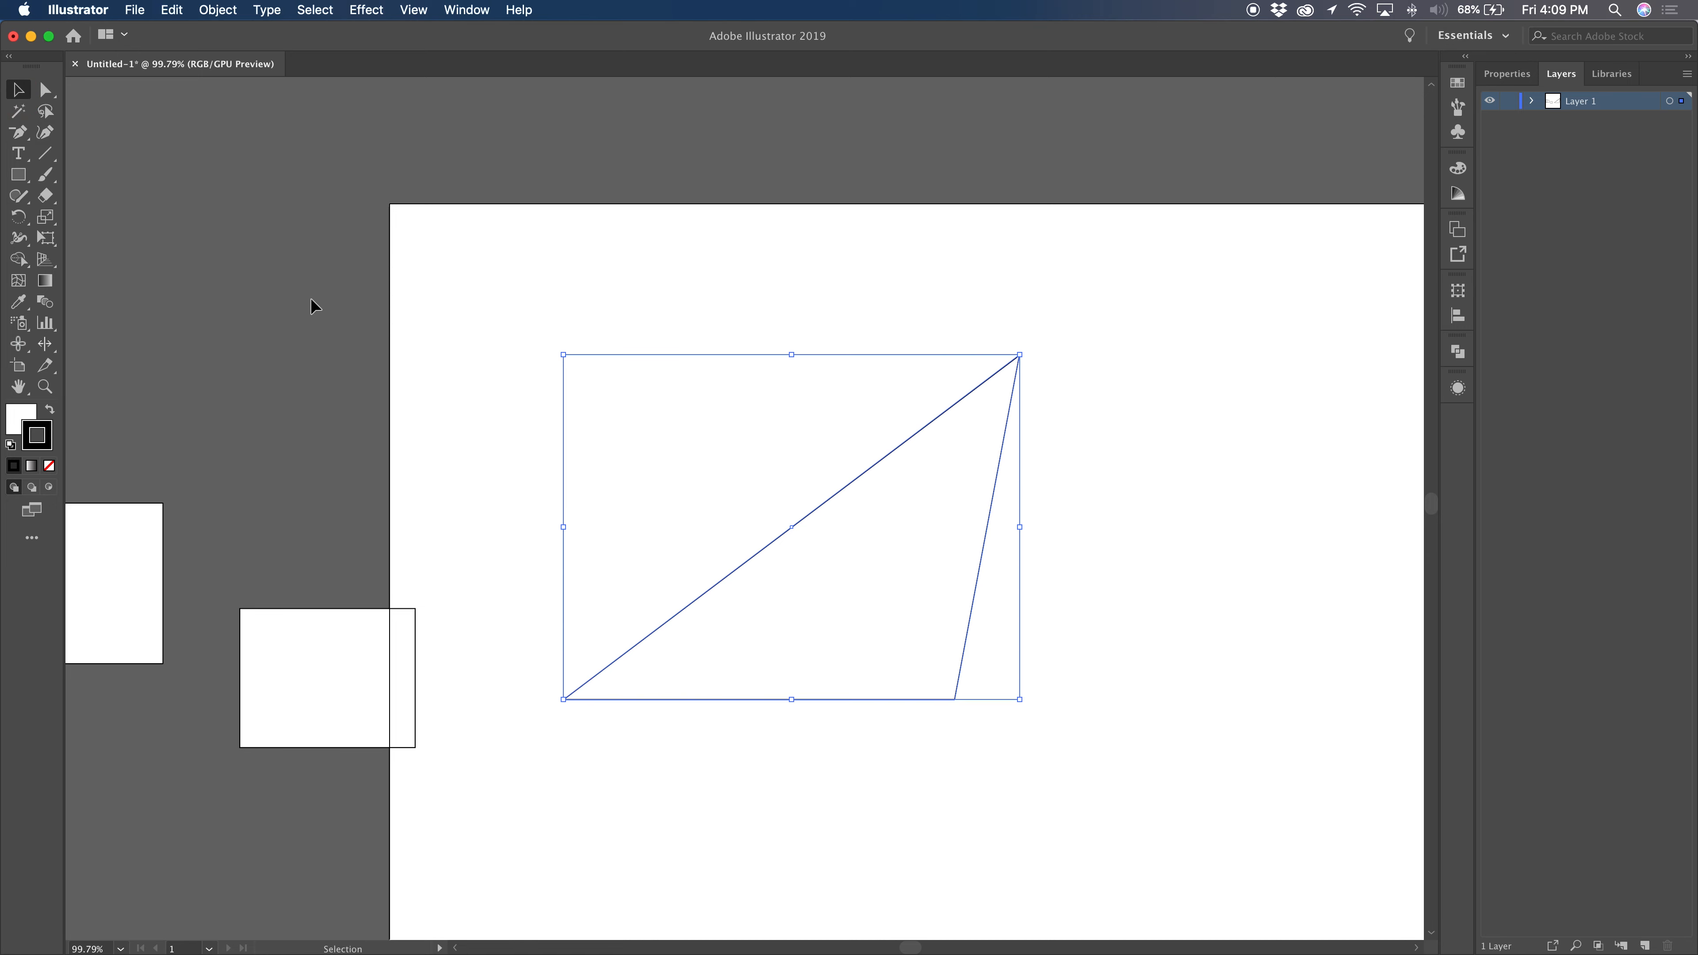
pyautogui.press('super+a')
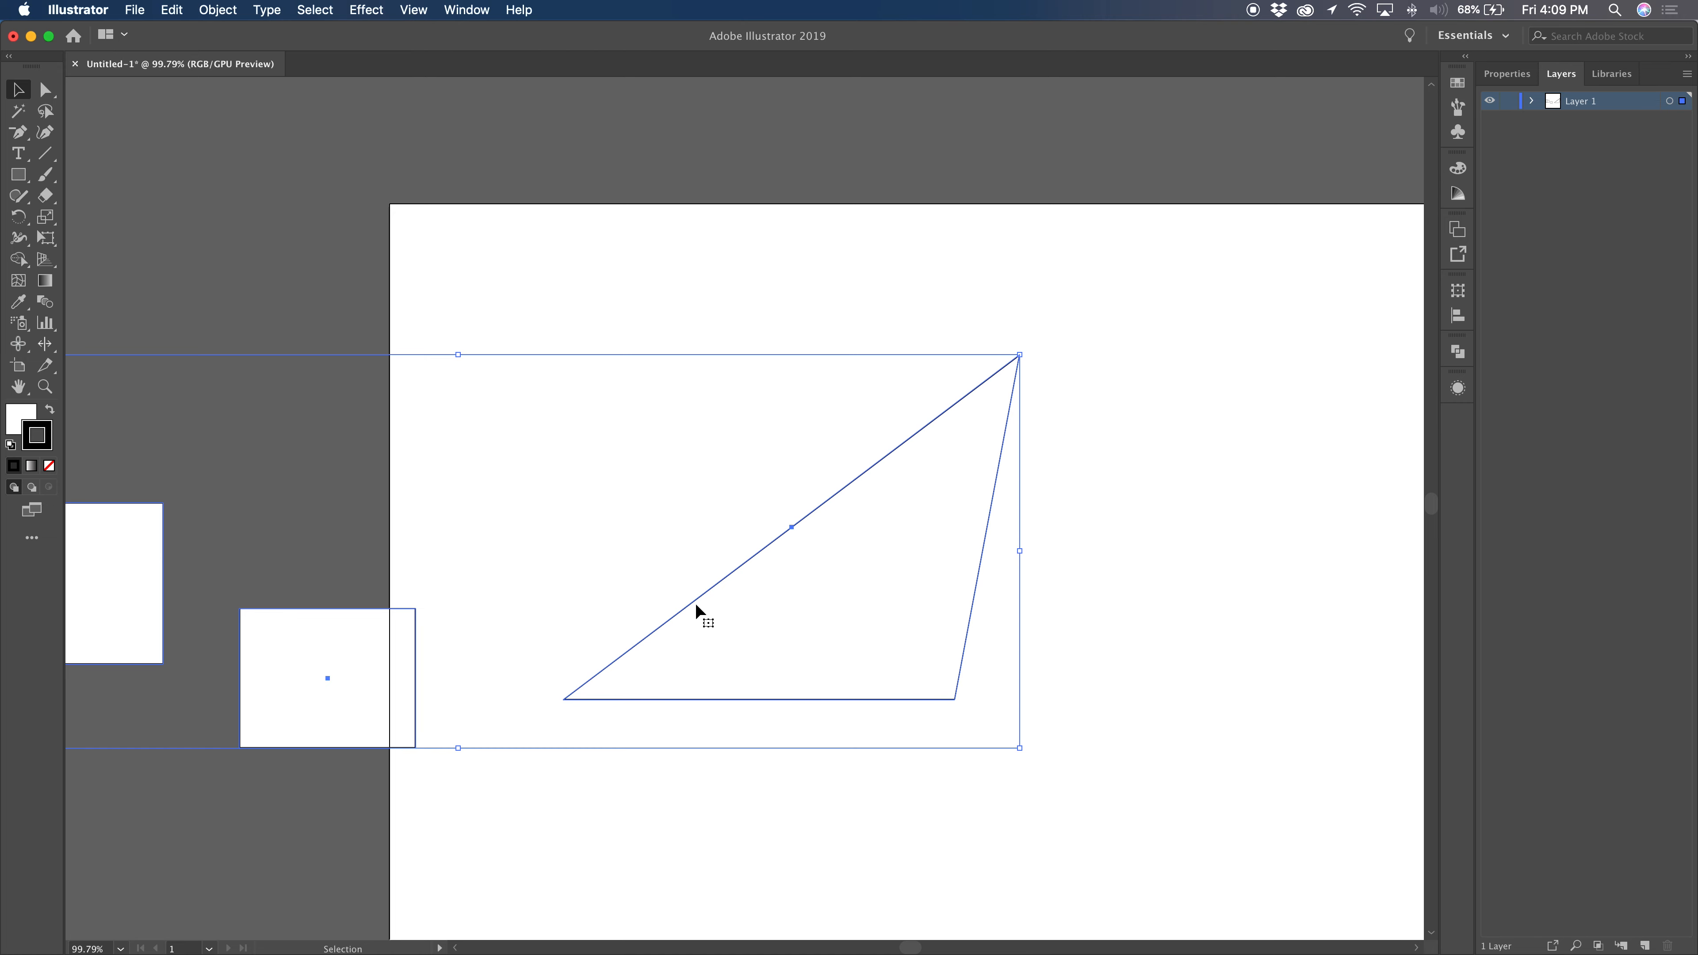
pyautogui.press('BackSpace')
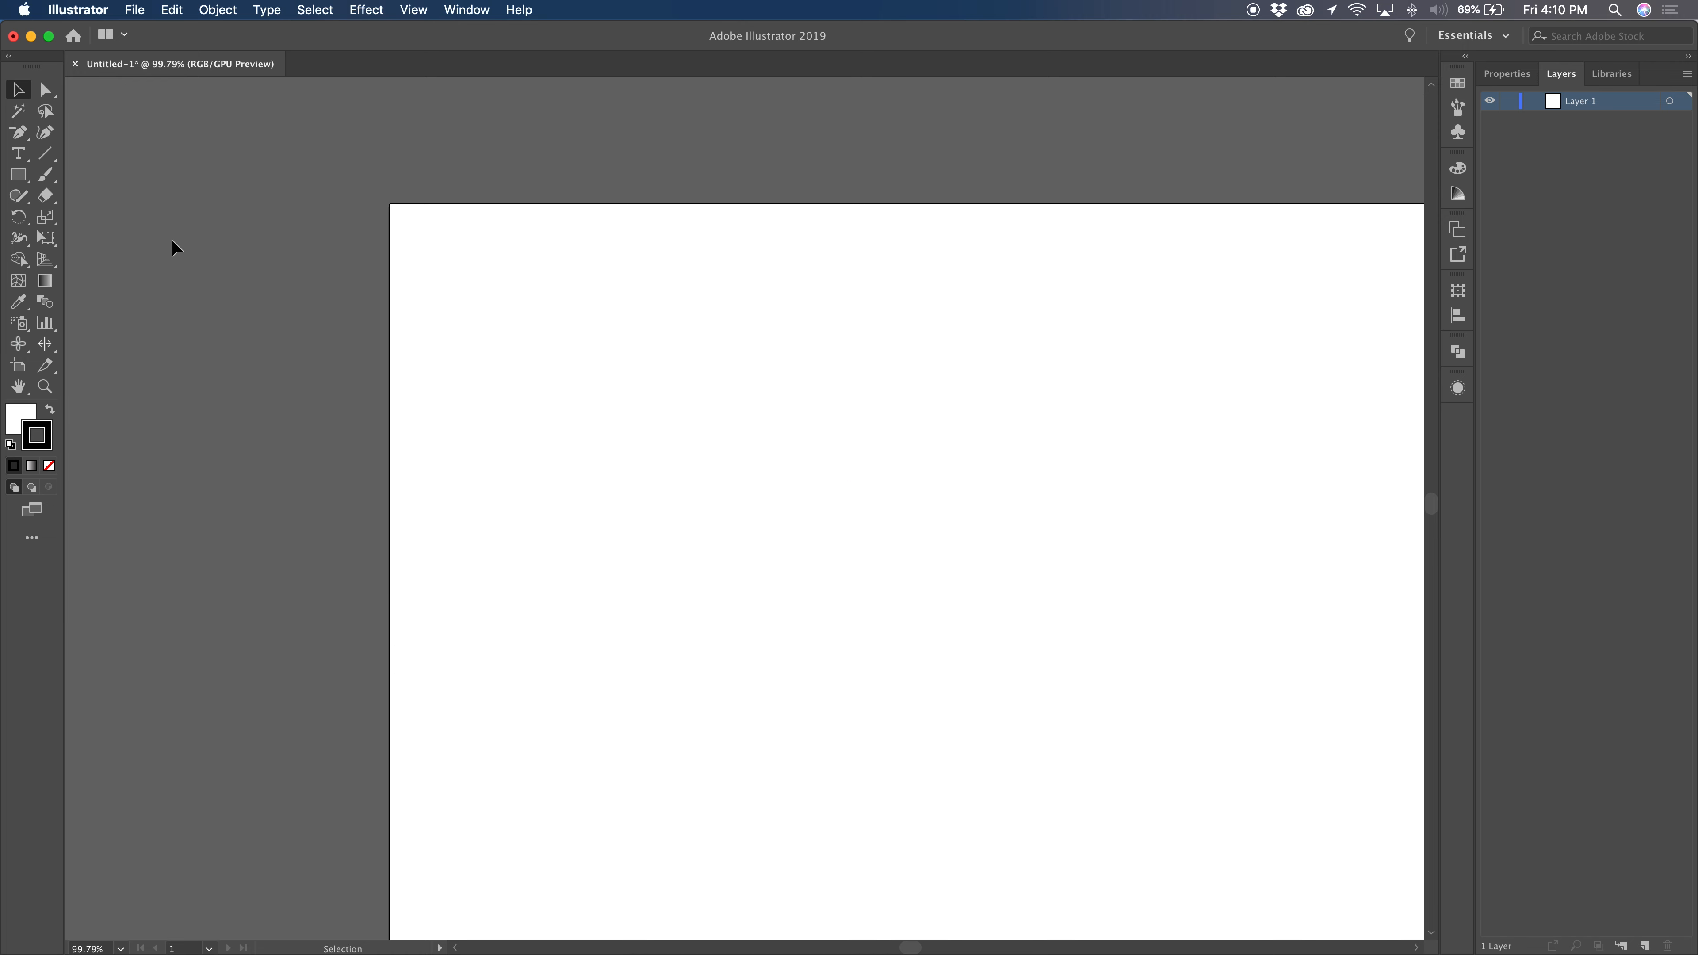
# Draw a square near the artboard's upper-left corner with the Rectangle tool.
pyautogui.click(18, 175)
pyautogui.moveTo(480, 280); pyautogui.dragTo(632, 425)
pyautogui.moveTo(696, 465); pyautogui.dragTo(695, 466)
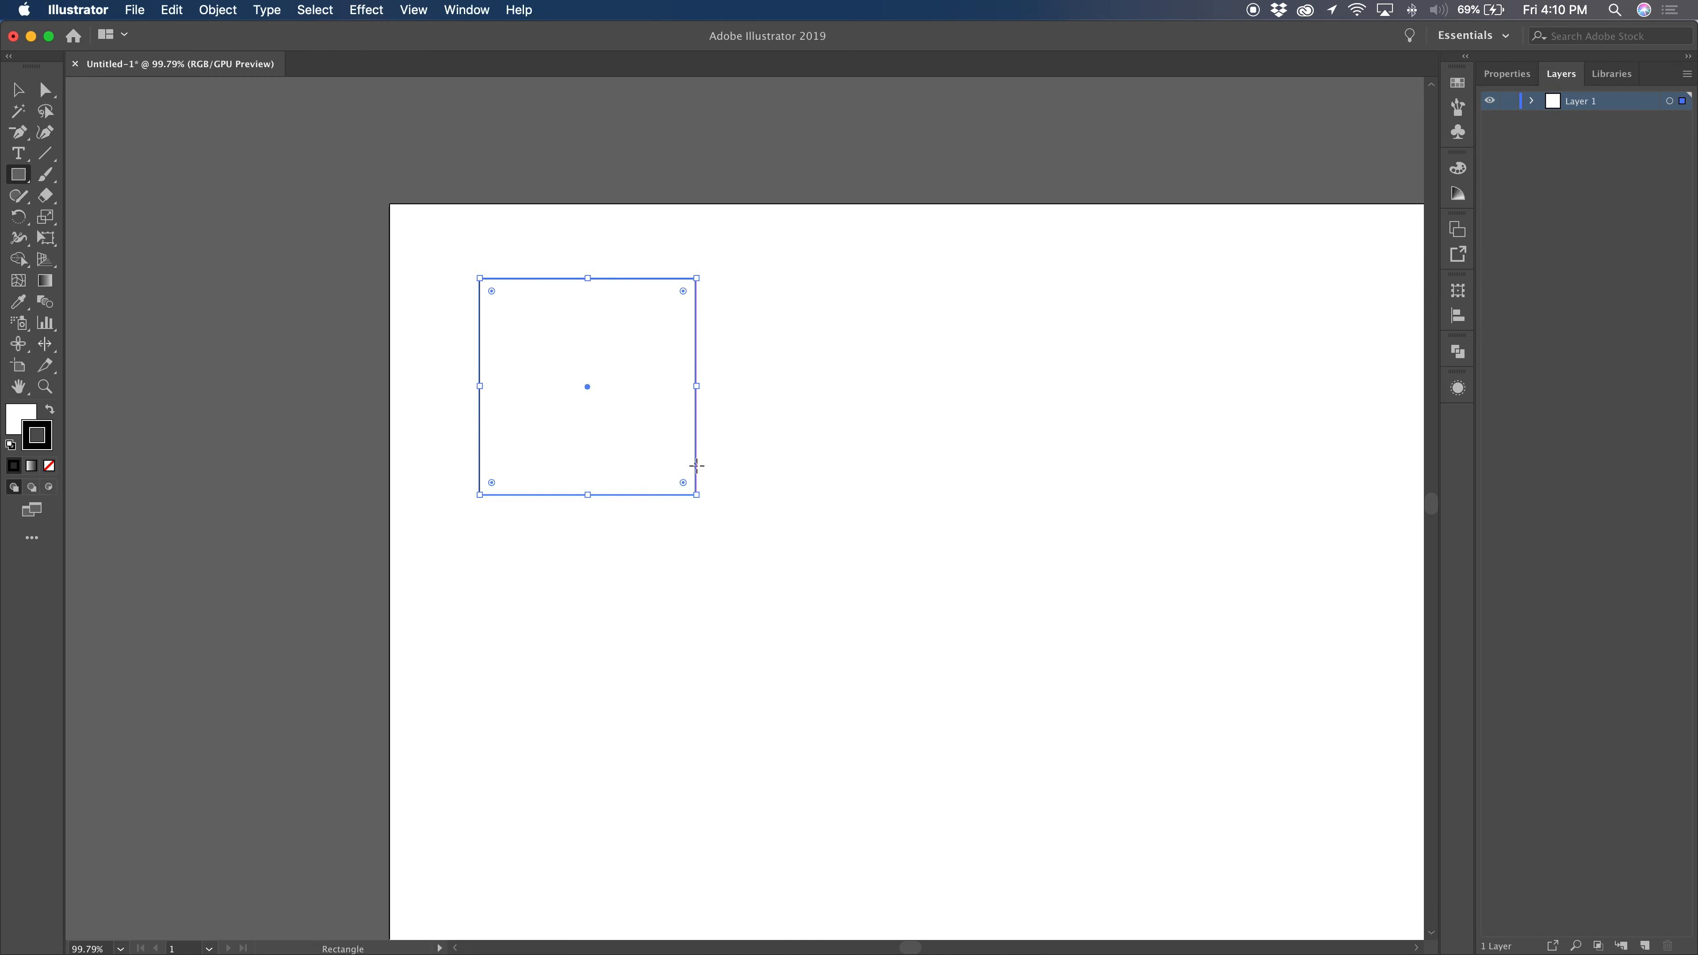
# Draw a circle slightly larger than the square to its right with the Ellipse tool.
pyautogui.click(18, 175)
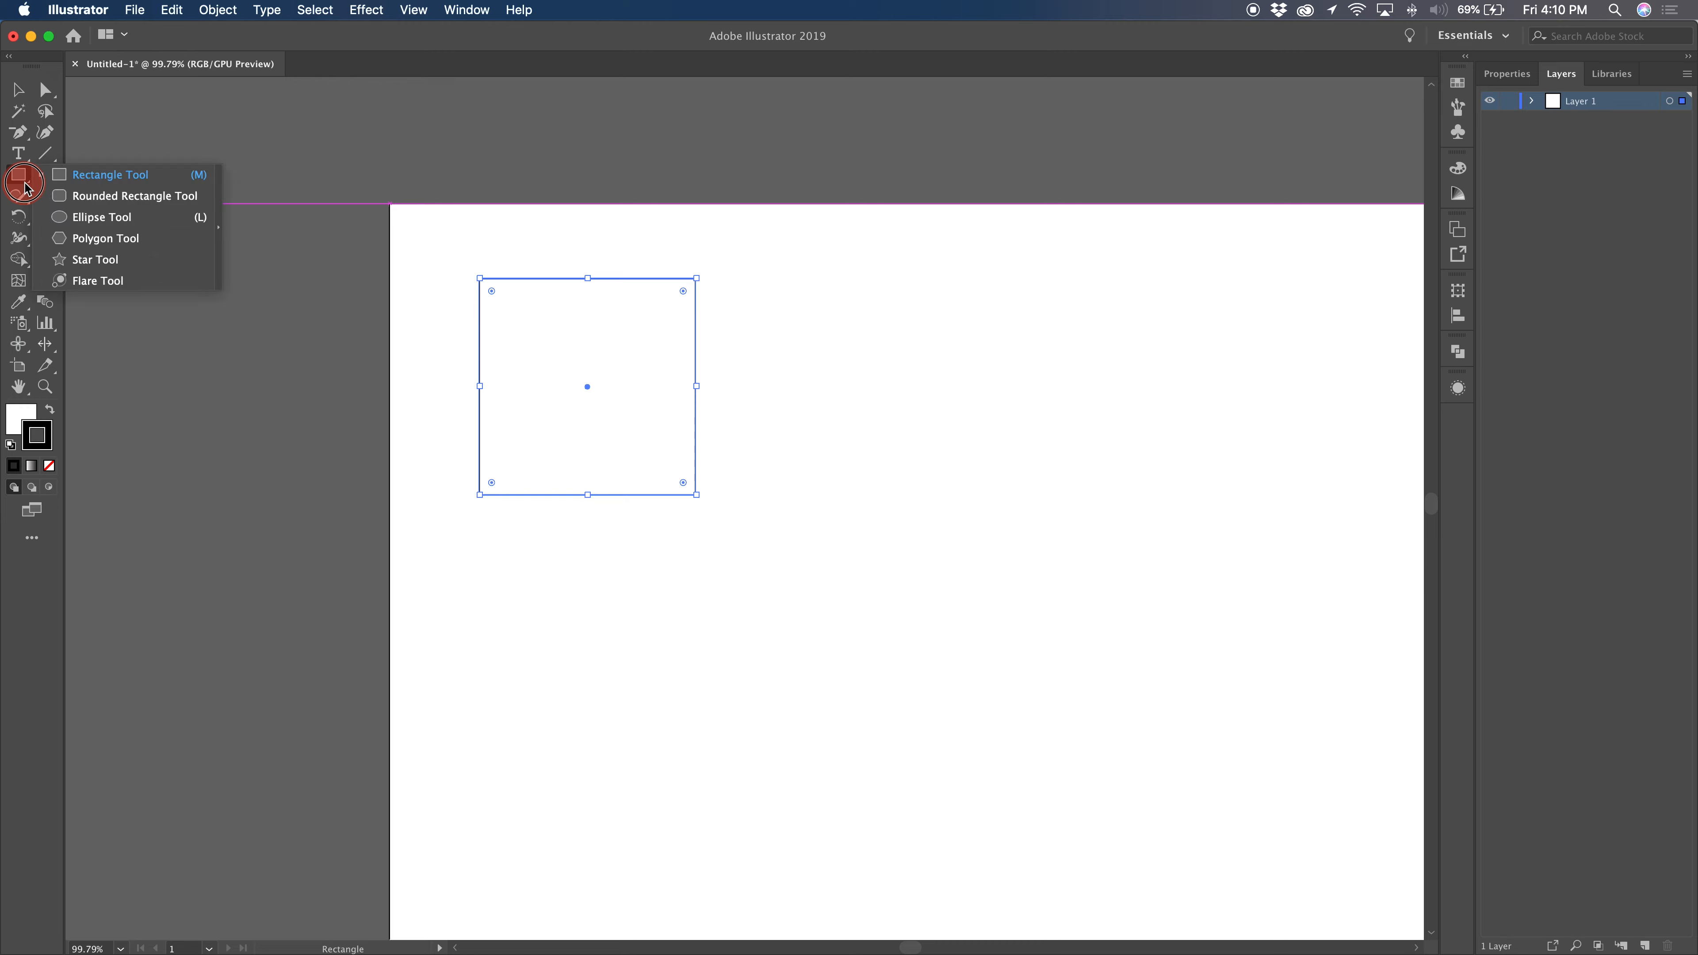
pyautogui.click(94, 216)
pyautogui.press('shift')
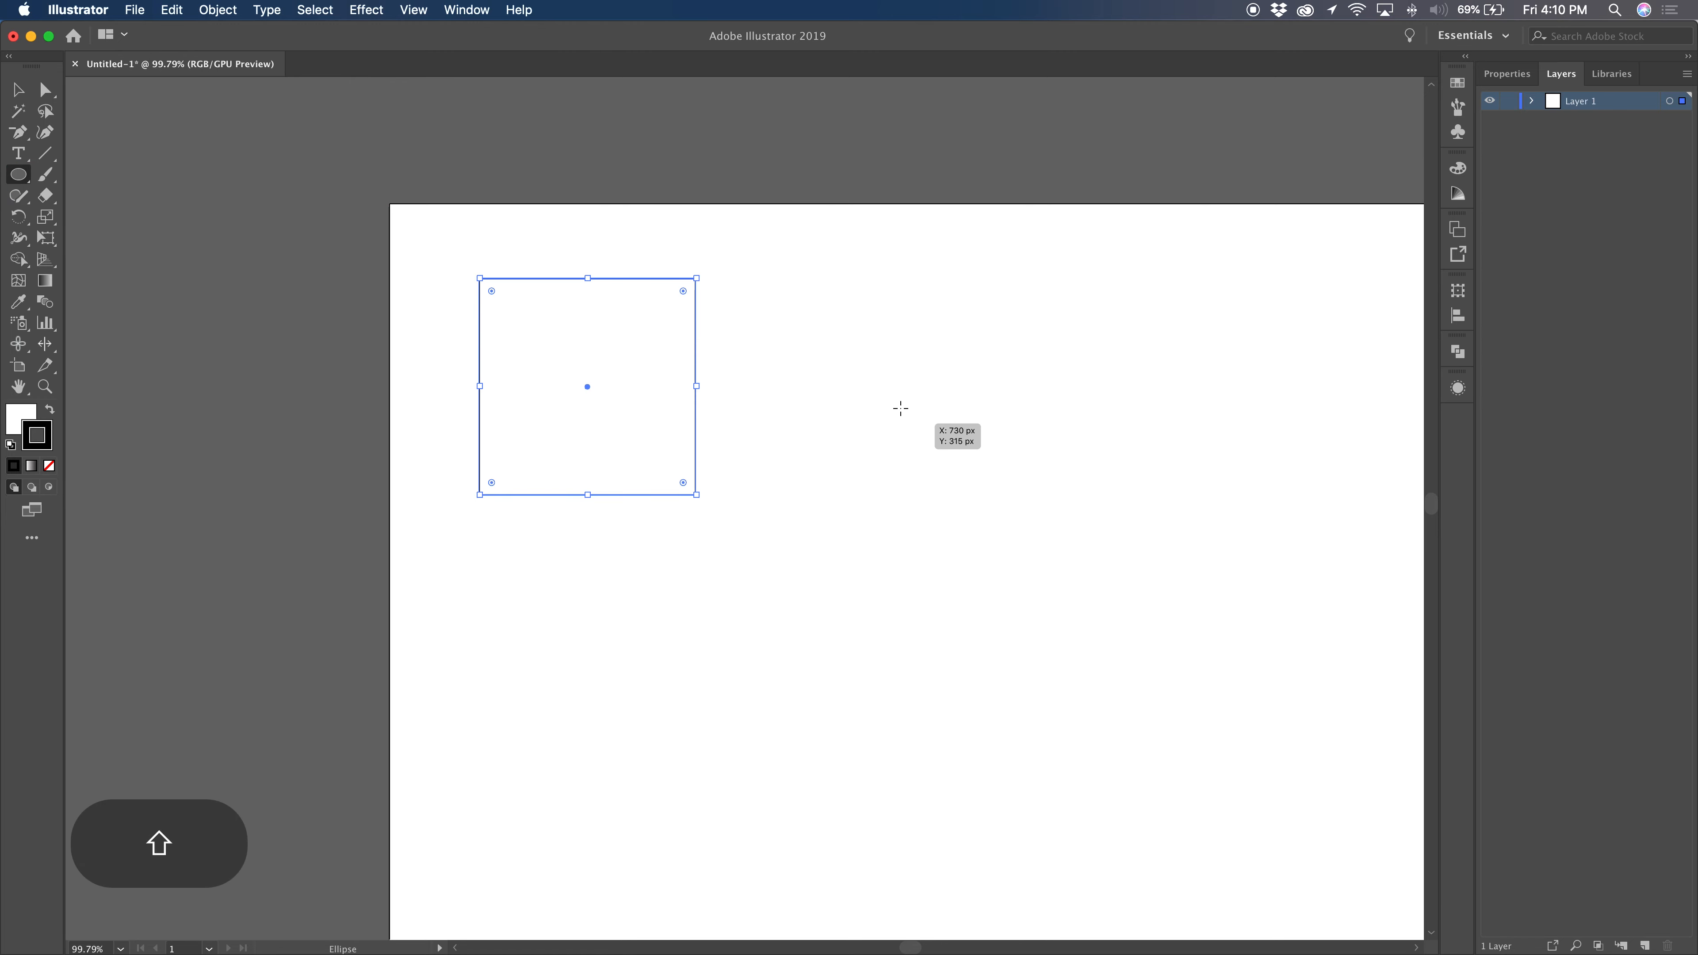
pyautogui.moveTo(837, 299)
pyautogui.mouseDown()
pyautogui.moveTo(981, 441)
pyautogui.moveTo(1080, 497)
pyautogui.moveTo(1081, 475)
pyautogui.mouseUp()
pyautogui.press('space')
# Examine the anchors on the square's top edge and the curve handles on the circle's upper-left segment with the Direct Selection tool.
pyautogui.click(44, 89)
pyautogui.click(562, 258)
pyautogui.click(568, 279)
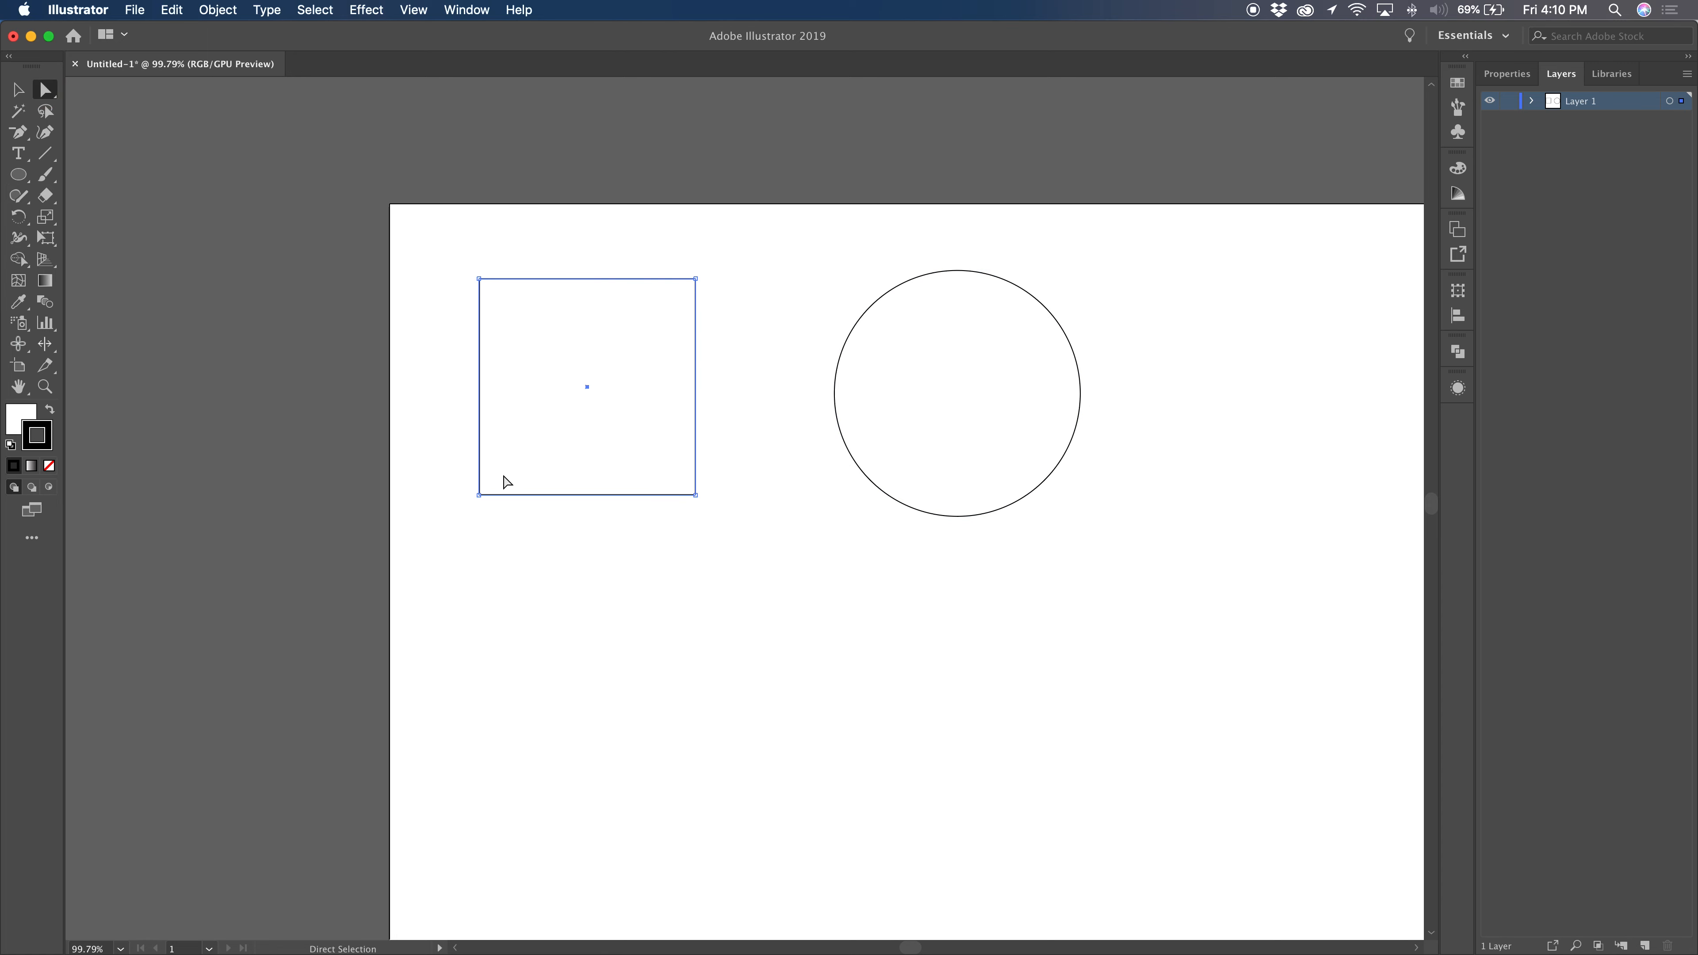
pyautogui.click(850, 333)
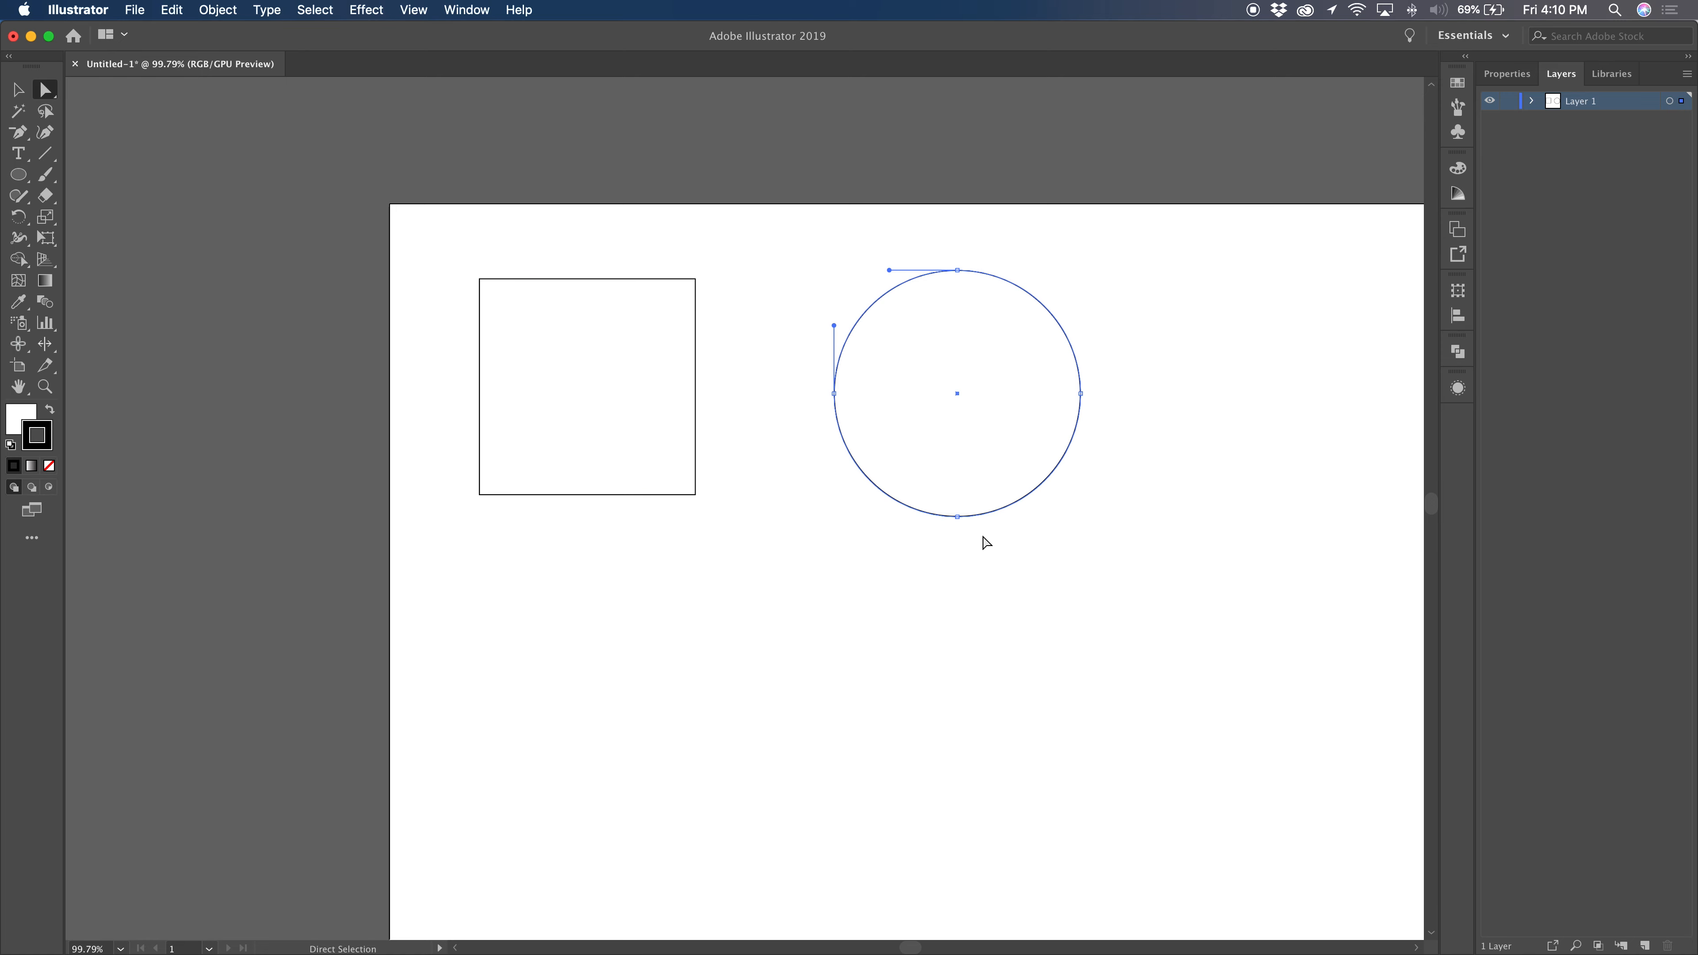
# Select the whole square and rotate it 45° so it stands as a diamond.
pyautogui.click(18, 88)
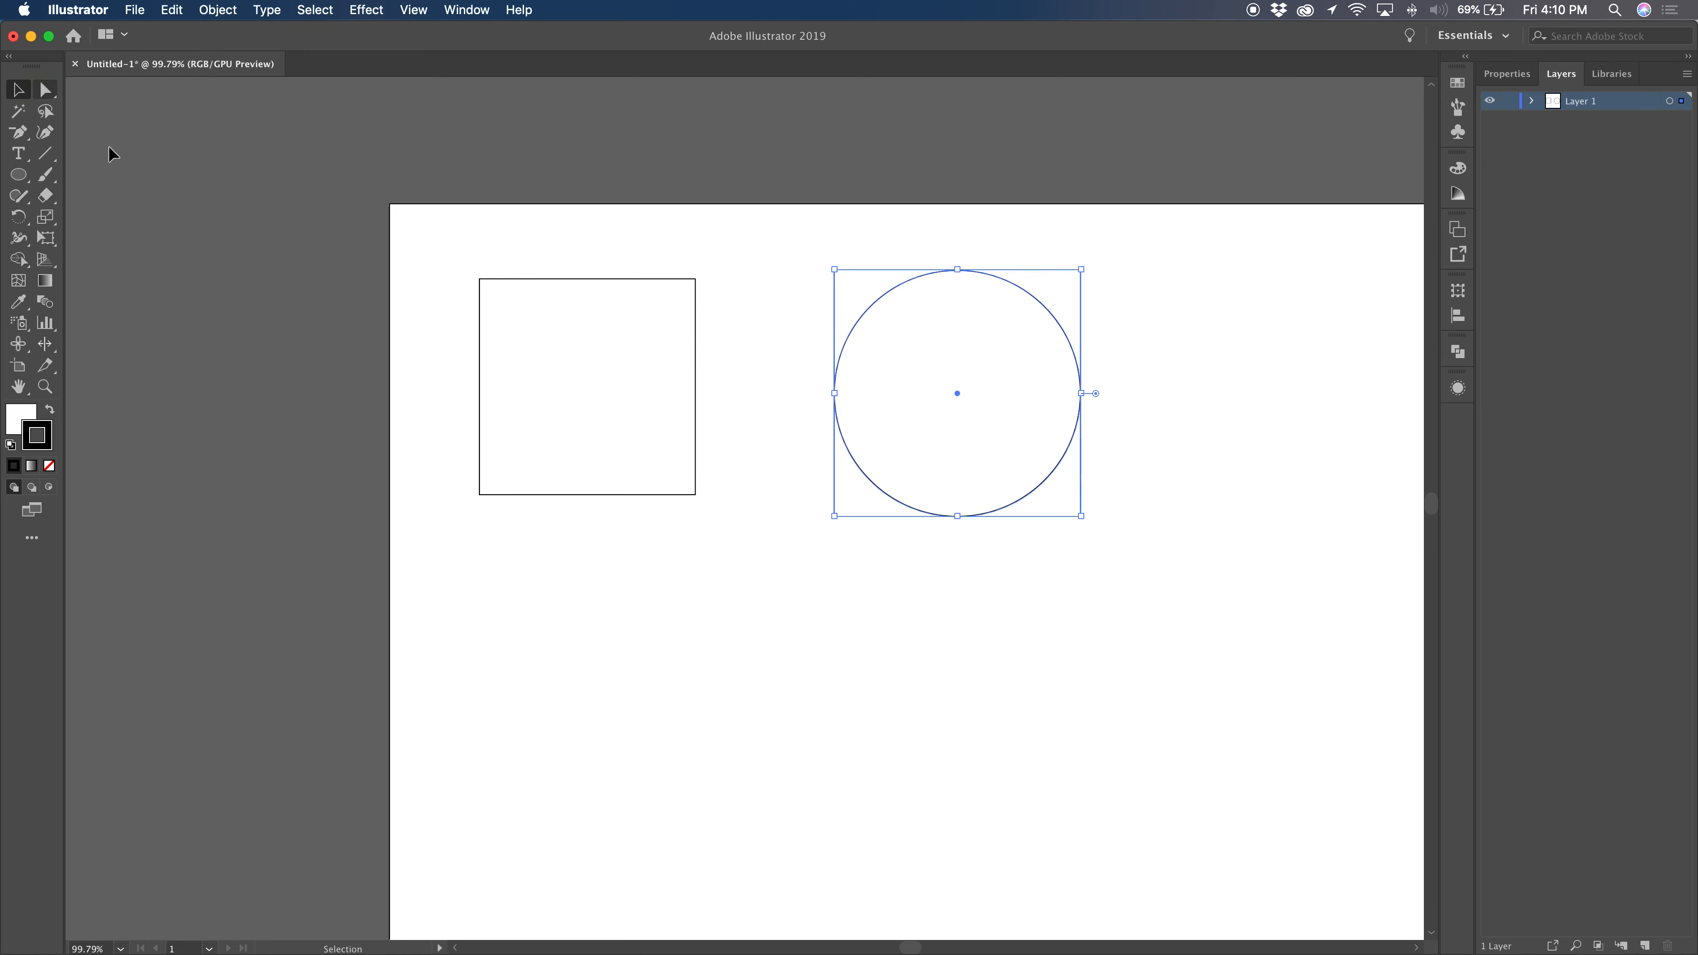
pyautogui.click(525, 452)
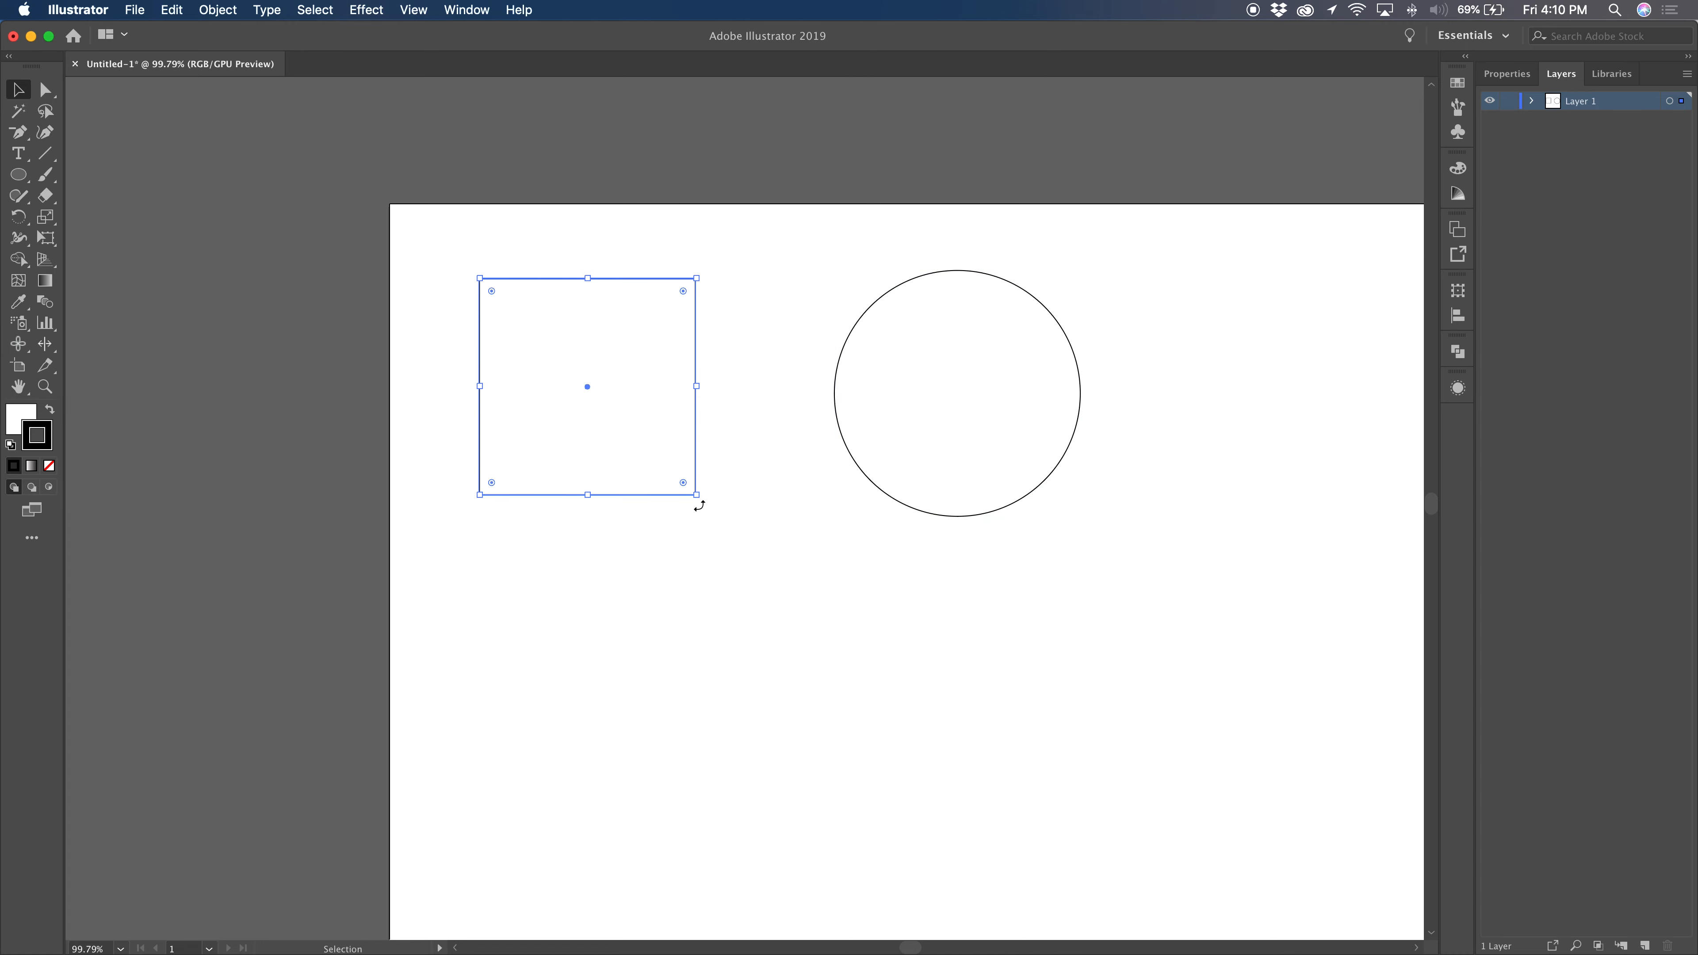
pyautogui.moveTo(699, 505); pyautogui.dragTo(740, 407)
pyautogui.press('super+z')
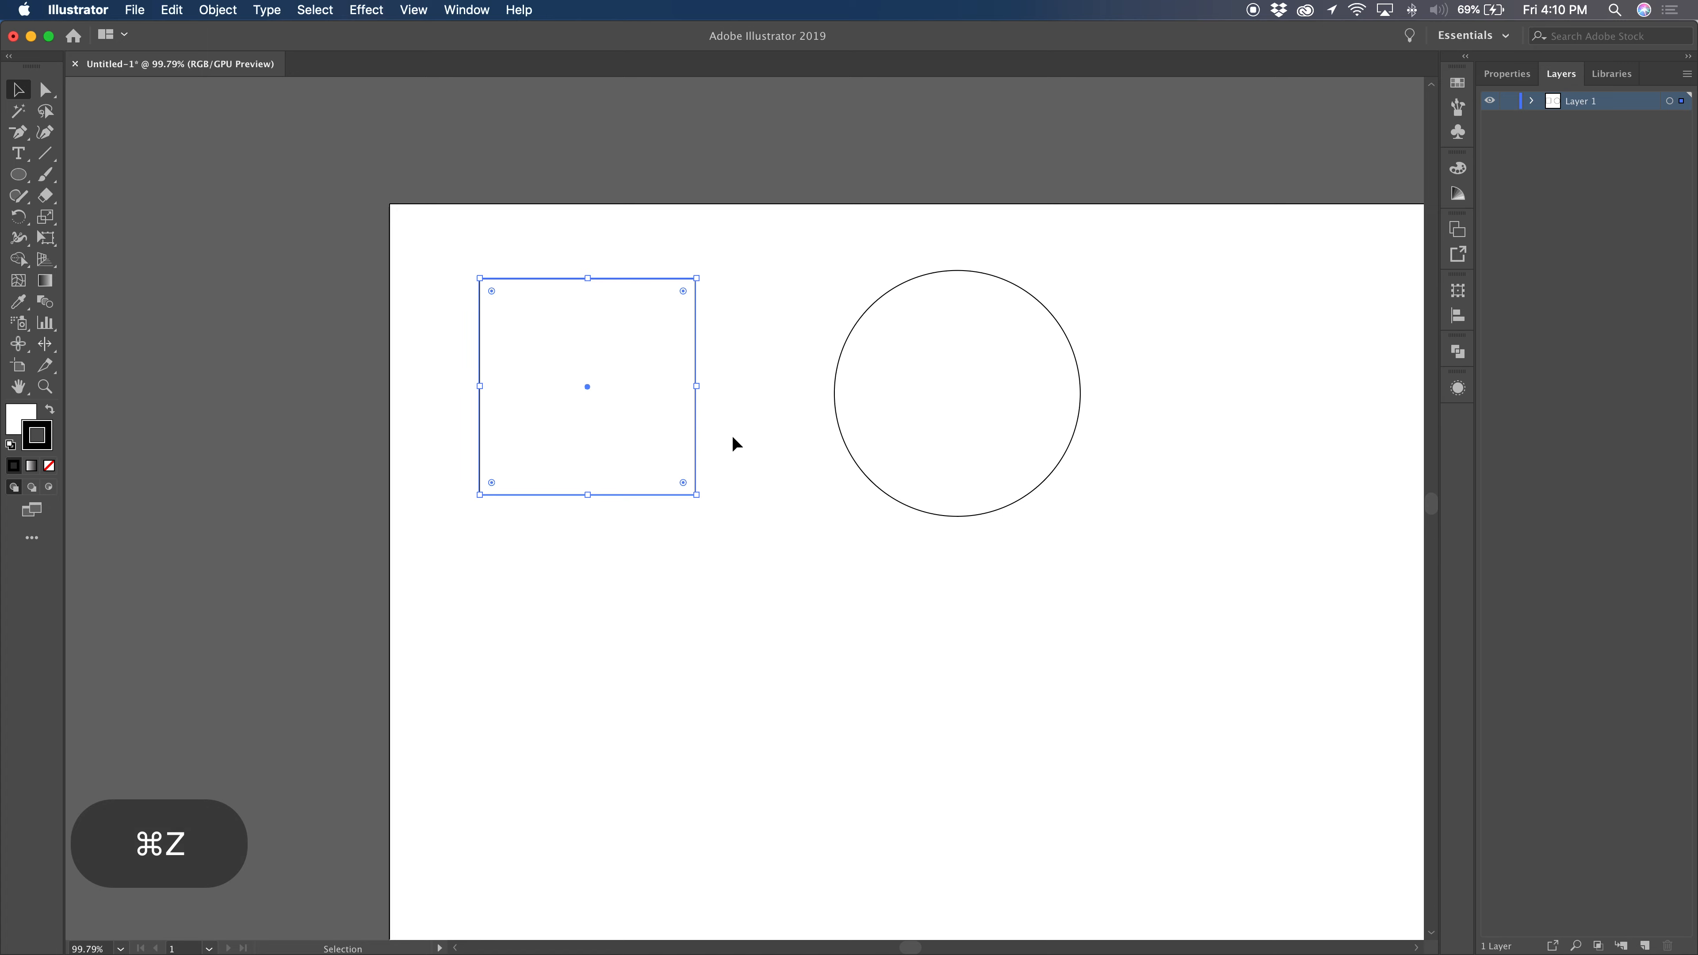
pyautogui.moveTo(697, 503); pyautogui.dragTo(760, 363)
pyautogui.press('shift')
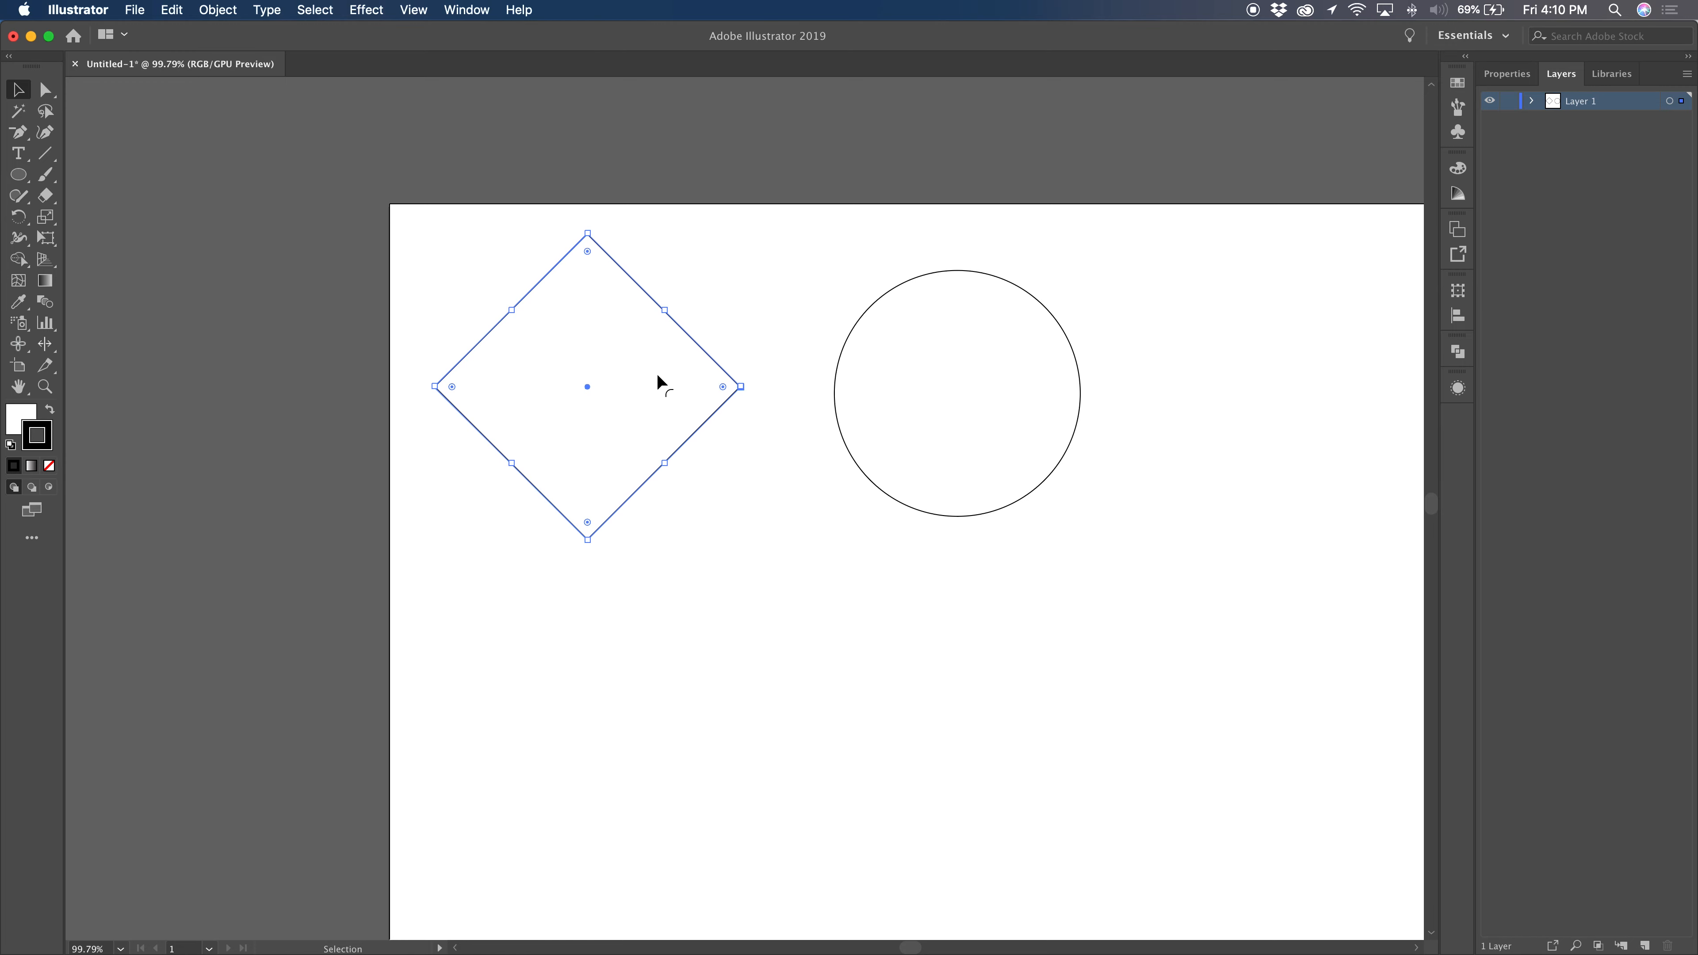
# Scale the diamond down proportionally, move it right and slightly down beside the circle, and deselect it.
pyautogui.moveTo(586, 543); pyautogui.dragTo(586, 477)
pyautogui.press('shift')
pyautogui.moveTo(602, 389); pyautogui.dragTo(672, 436)
pyautogui.click(536, 297)
# Compare the diamond's straight edge with the circle's lower-left segment and leftmost anchor handles using the Direct Selection tool.
pyautogui.click(46, 89)
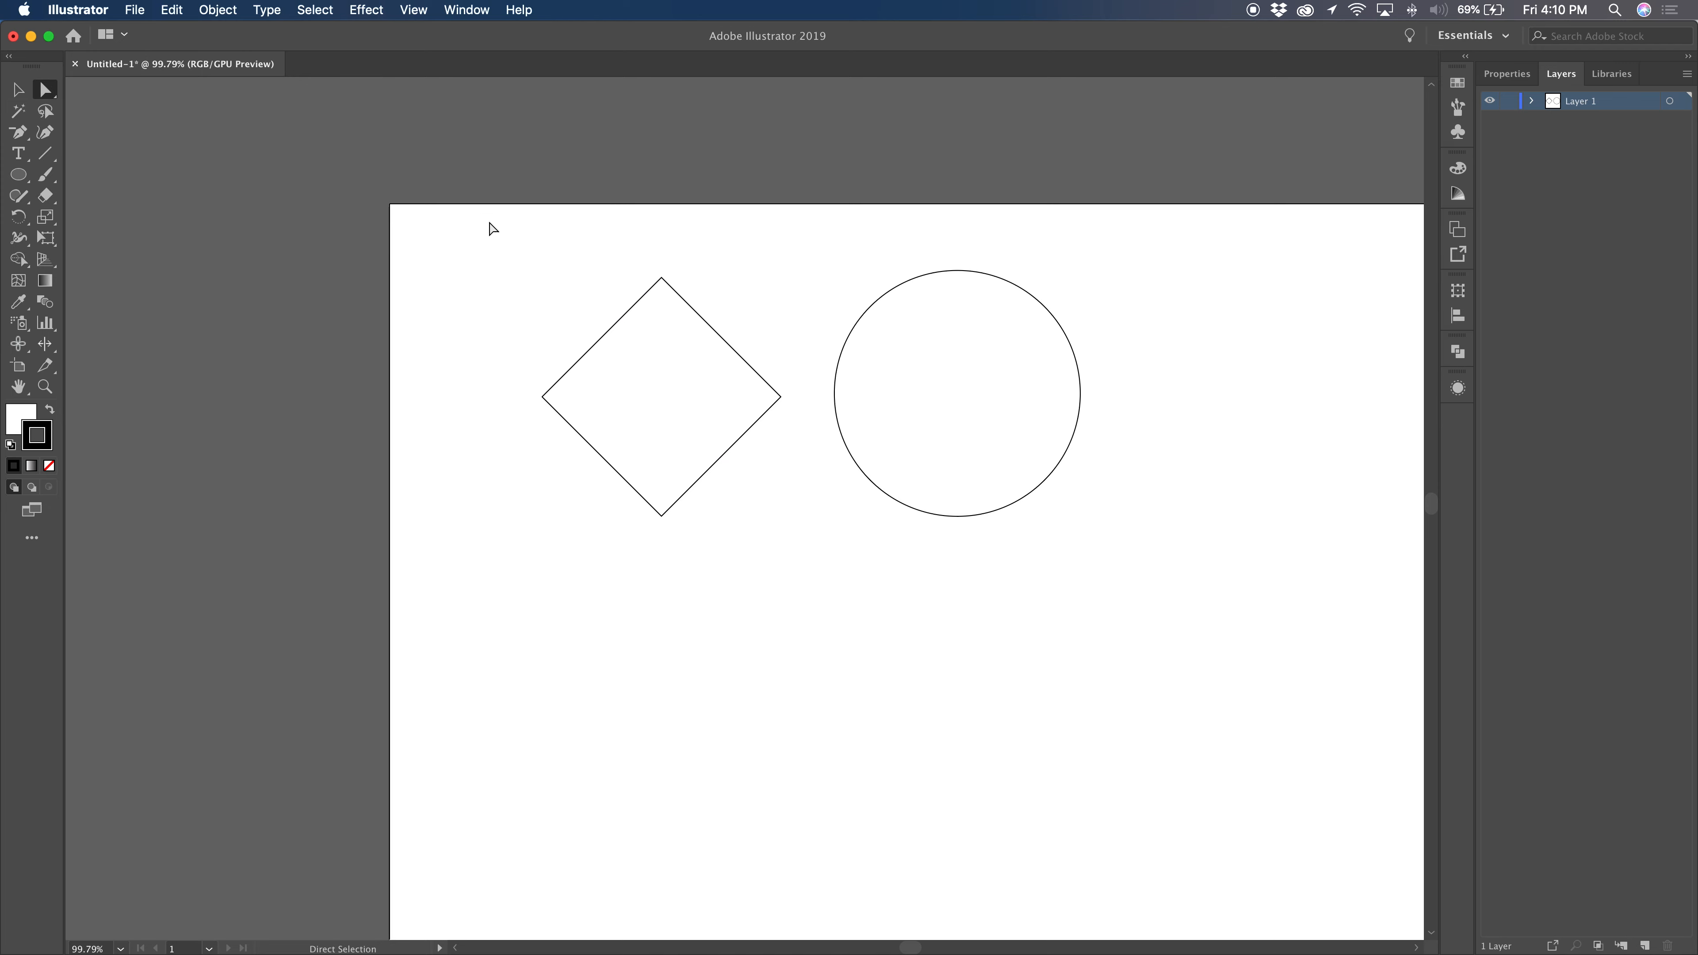
pyautogui.click(623, 317)
pyautogui.click(834, 409)
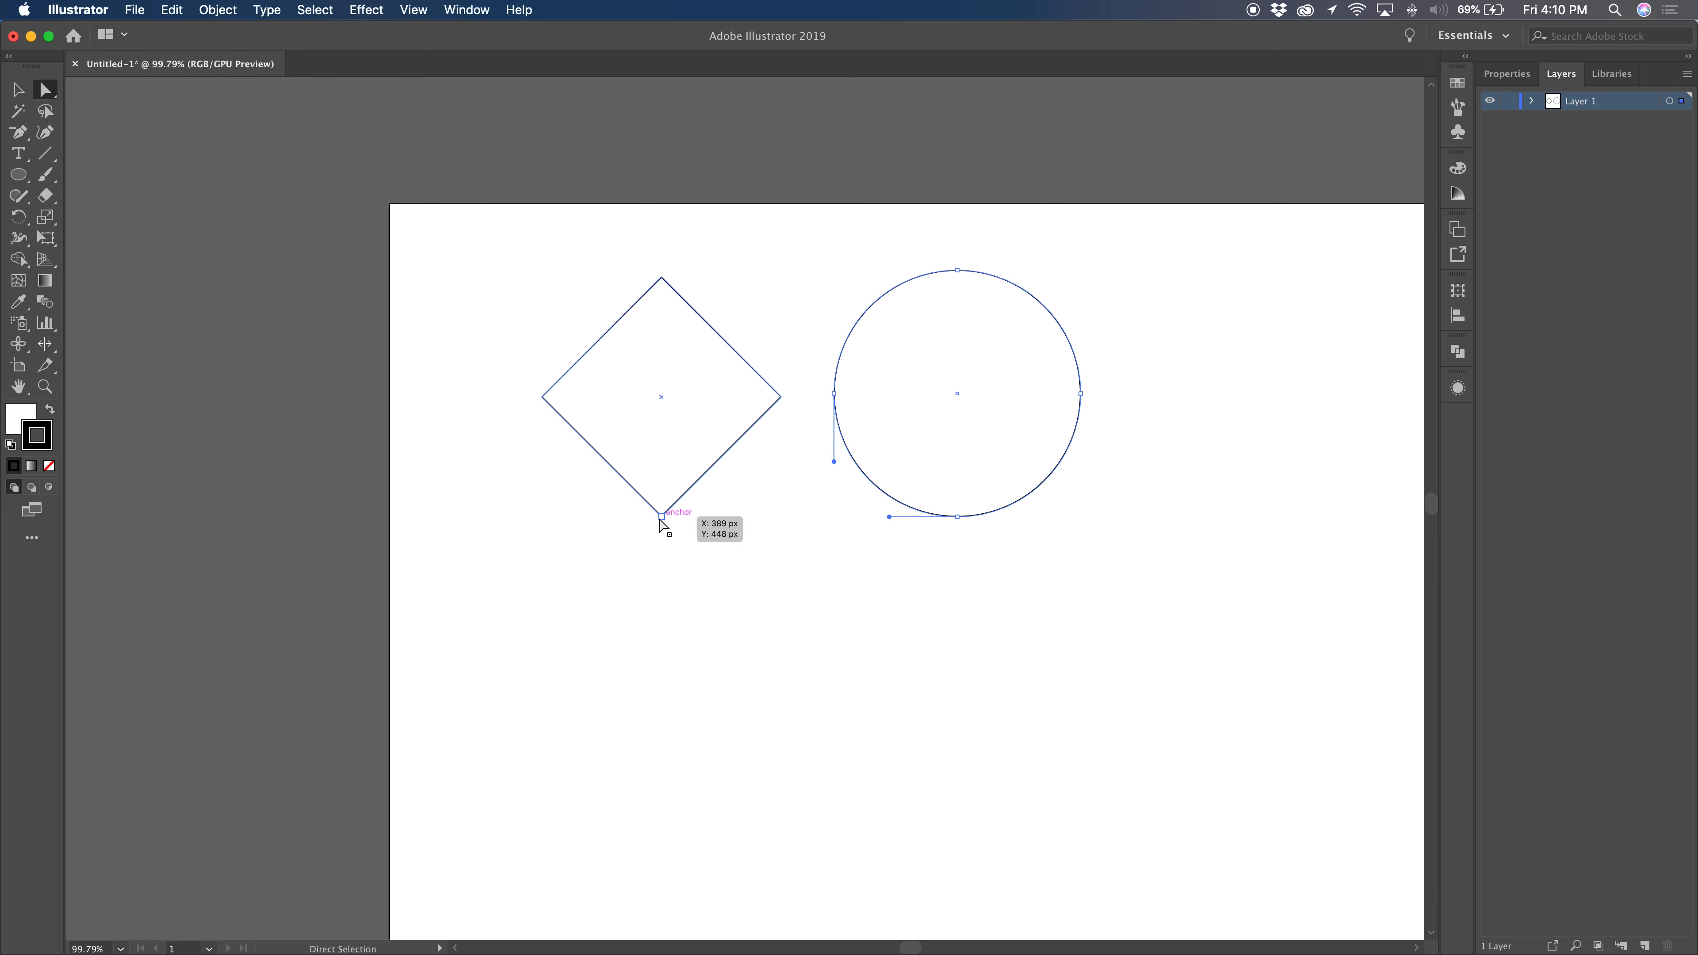
pyautogui.click(835, 395)
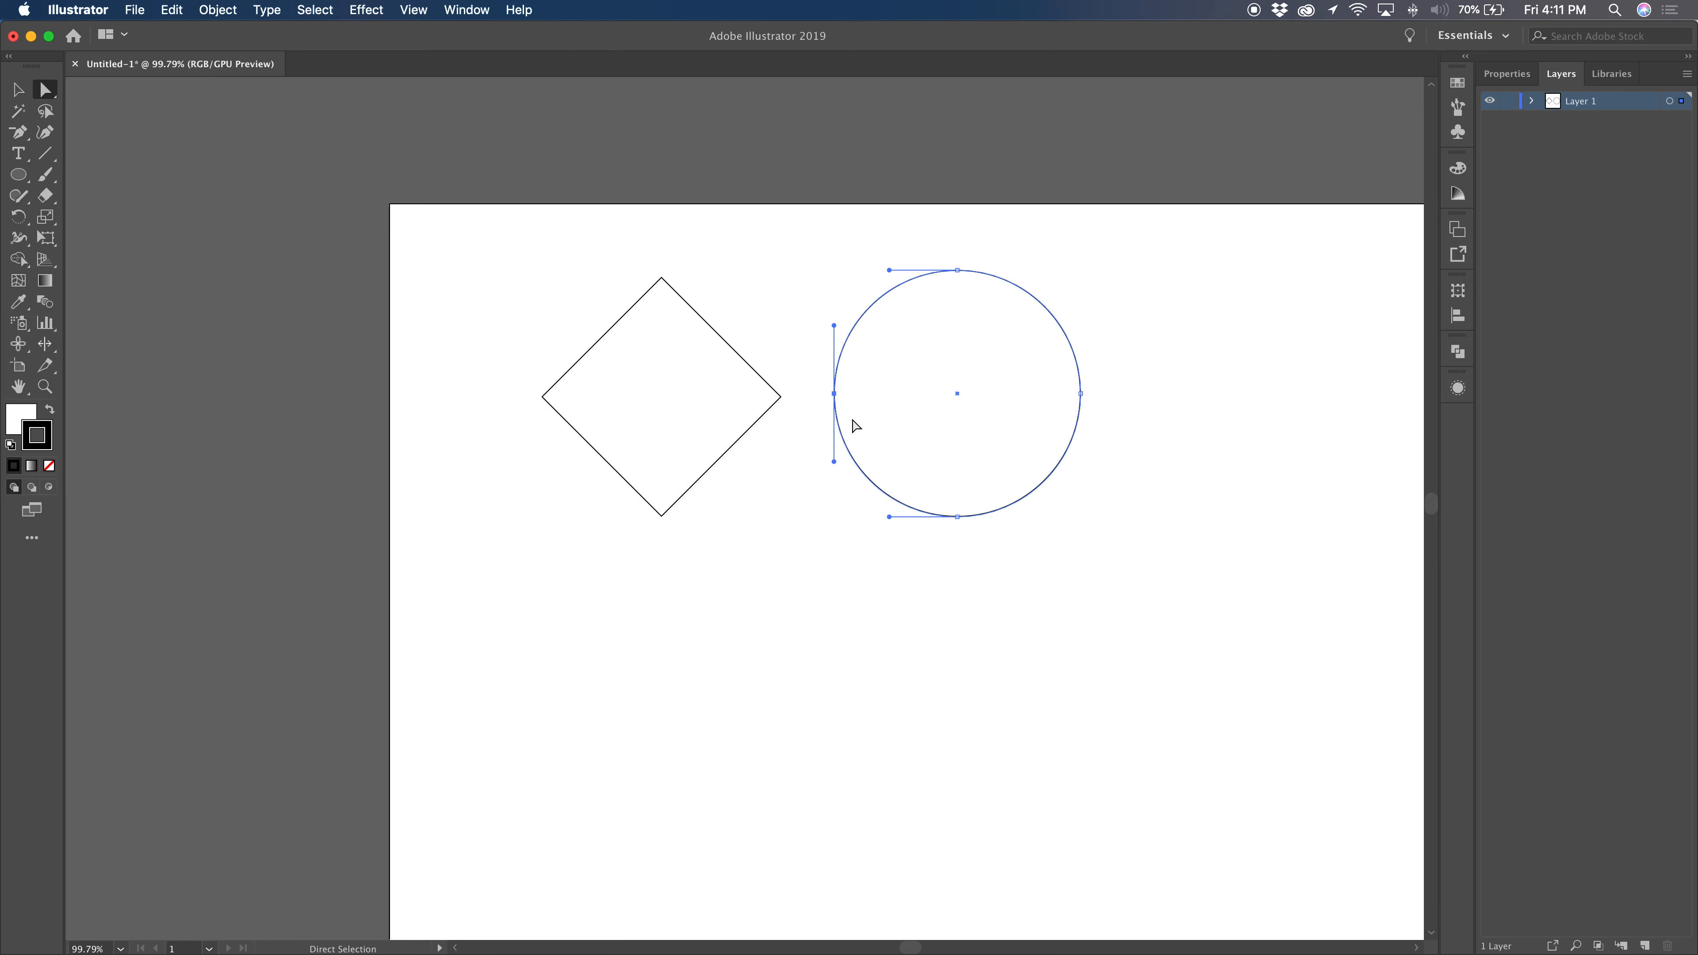
# Convert all four of the circle's smooth anchors to corner points with the Anchor Point tool, turning it into a diamond.
pyautogui.click(19, 136)
pyautogui.press('shift')
pyautogui.hotkey('shift', 'c')
pyautogui.click(957, 270)
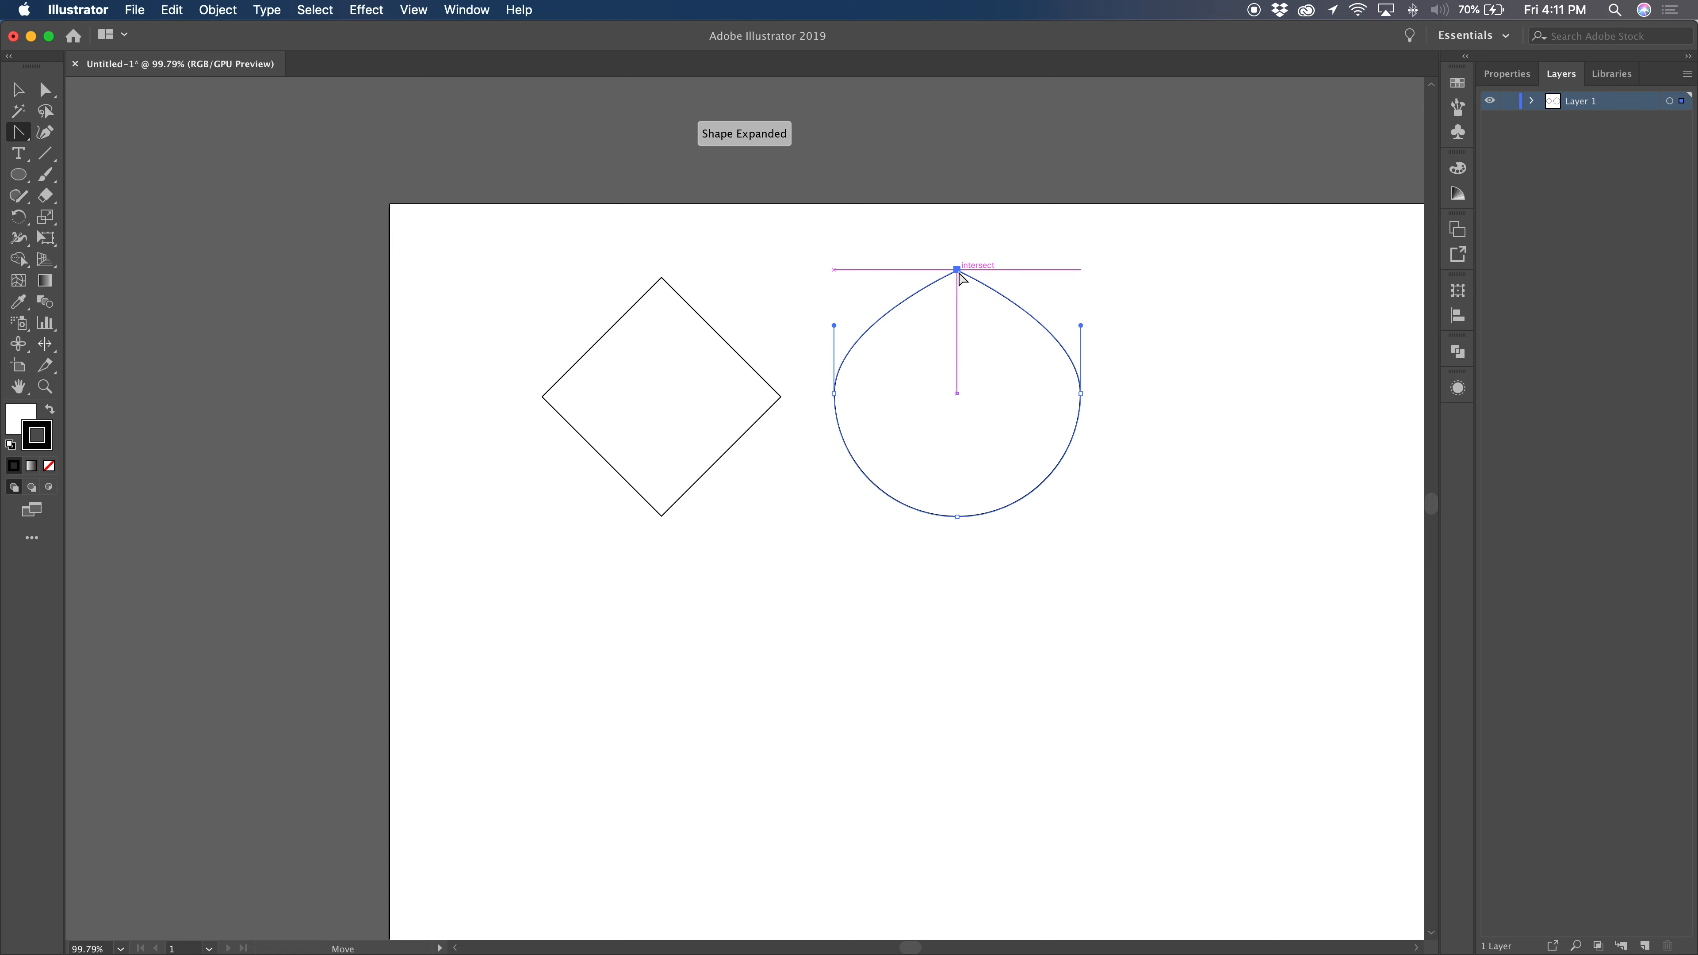
pyautogui.click(1081, 393)
pyautogui.click(957, 517)
pyautogui.click(834, 393)
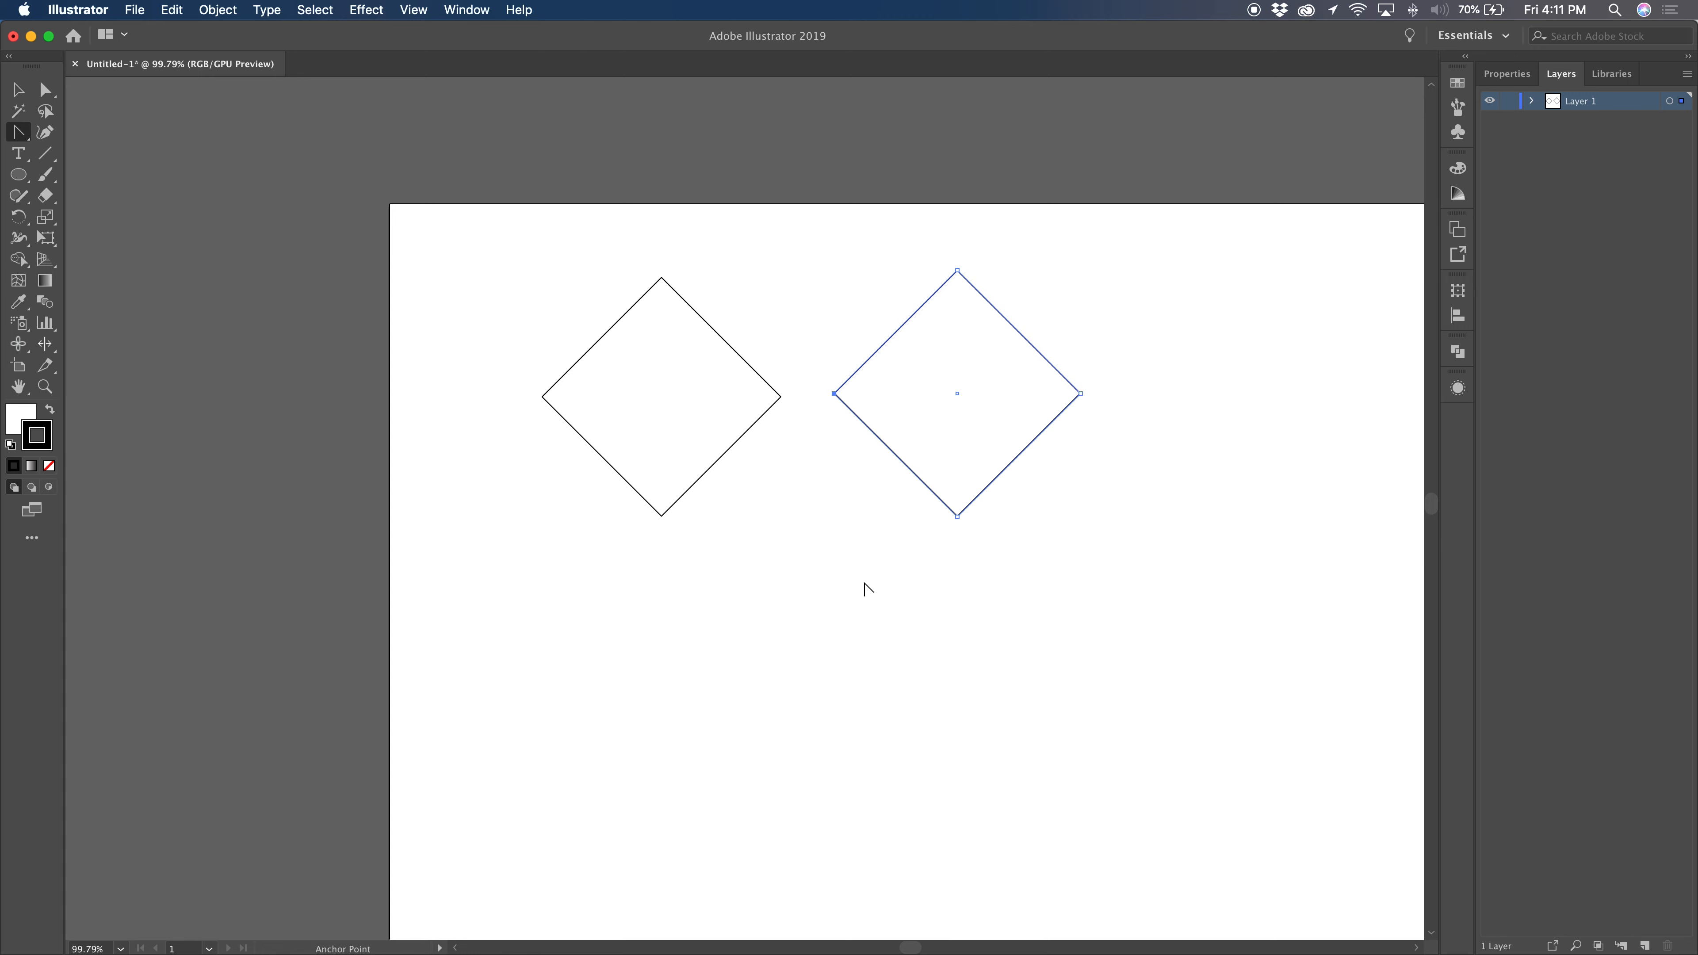
# Pull curve handles out of all four corners of the original diamond with the Anchor Point tool, rounding it into a circle.
pyautogui.click(662, 517)
pyautogui.click(662, 519)
pyautogui.click(662, 519)
pyautogui.moveTo(661, 519); pyautogui.dragTo(578, 519)
pyautogui.moveTo(782, 397); pyautogui.dragTo(785, 446)
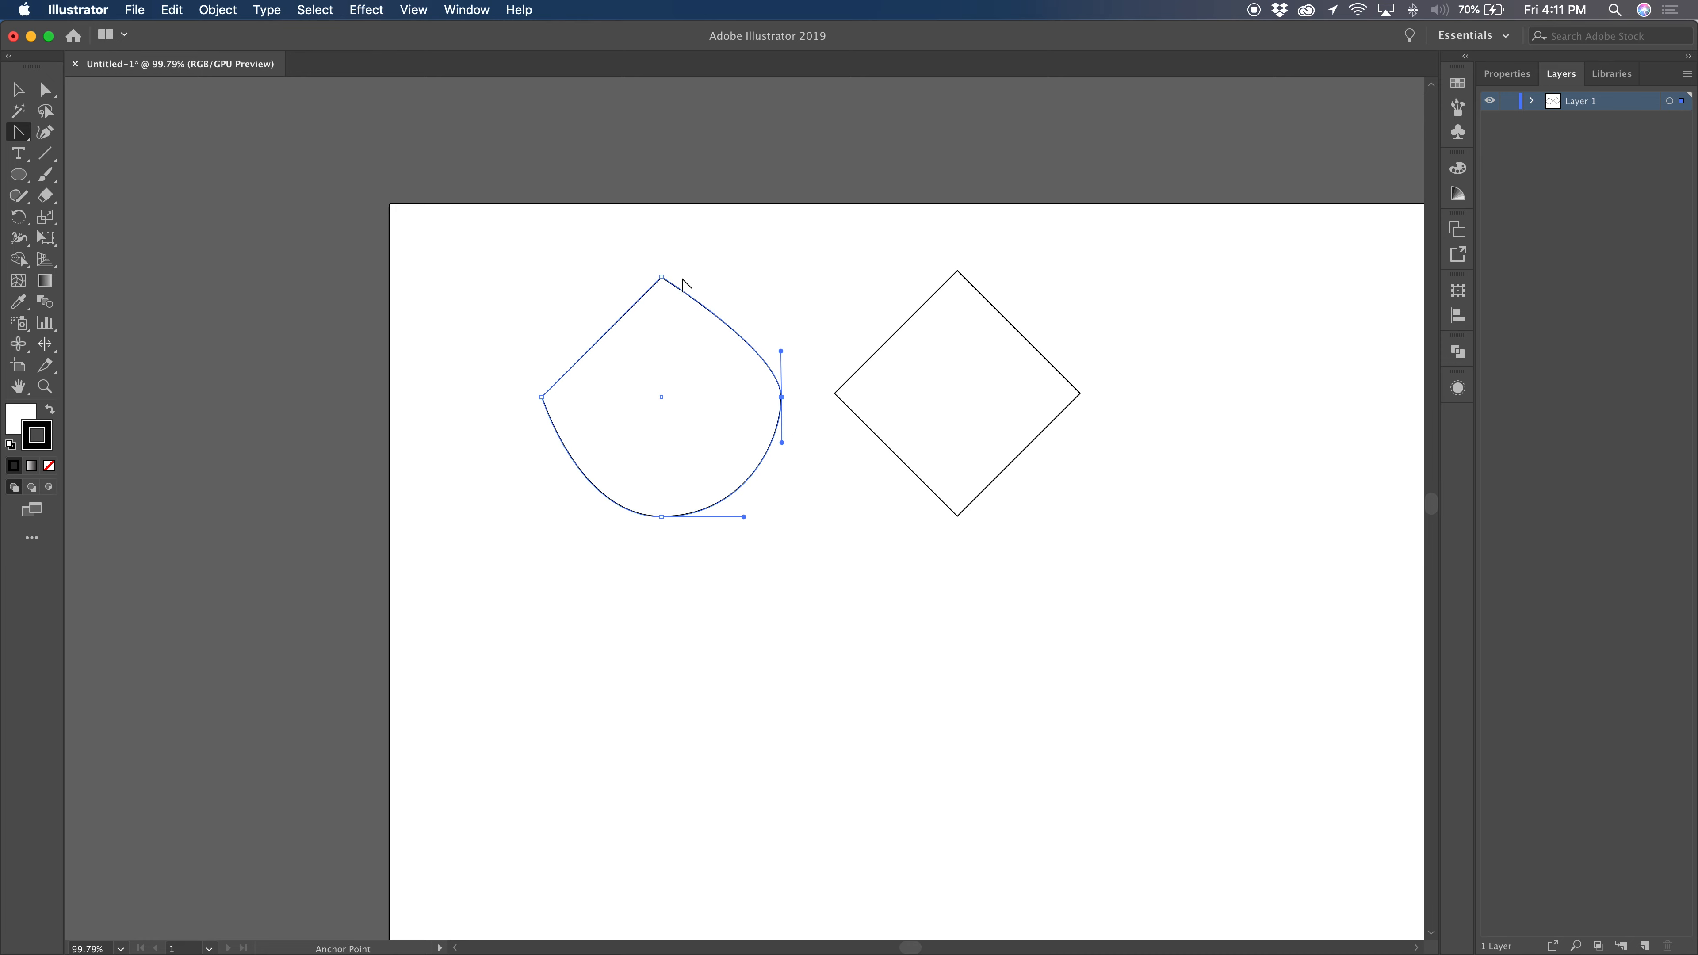
pyautogui.moveTo(664, 278); pyautogui.dragTo(743, 279)
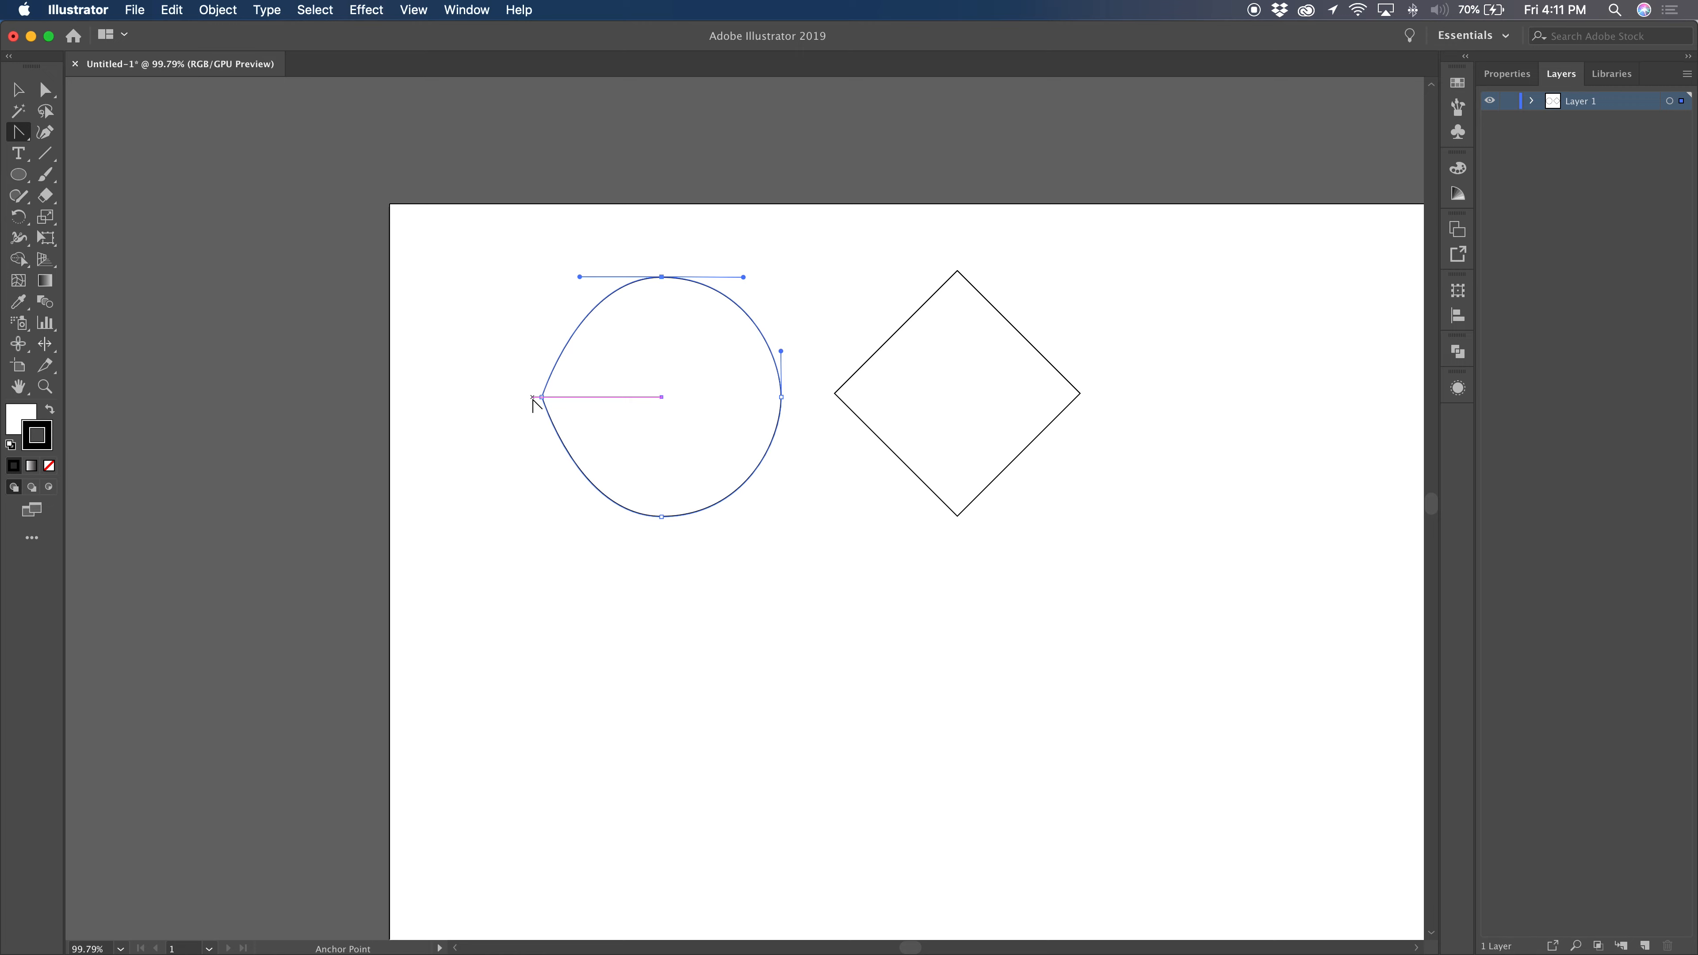
pyautogui.moveTo(541, 396); pyautogui.dragTo(540, 339)
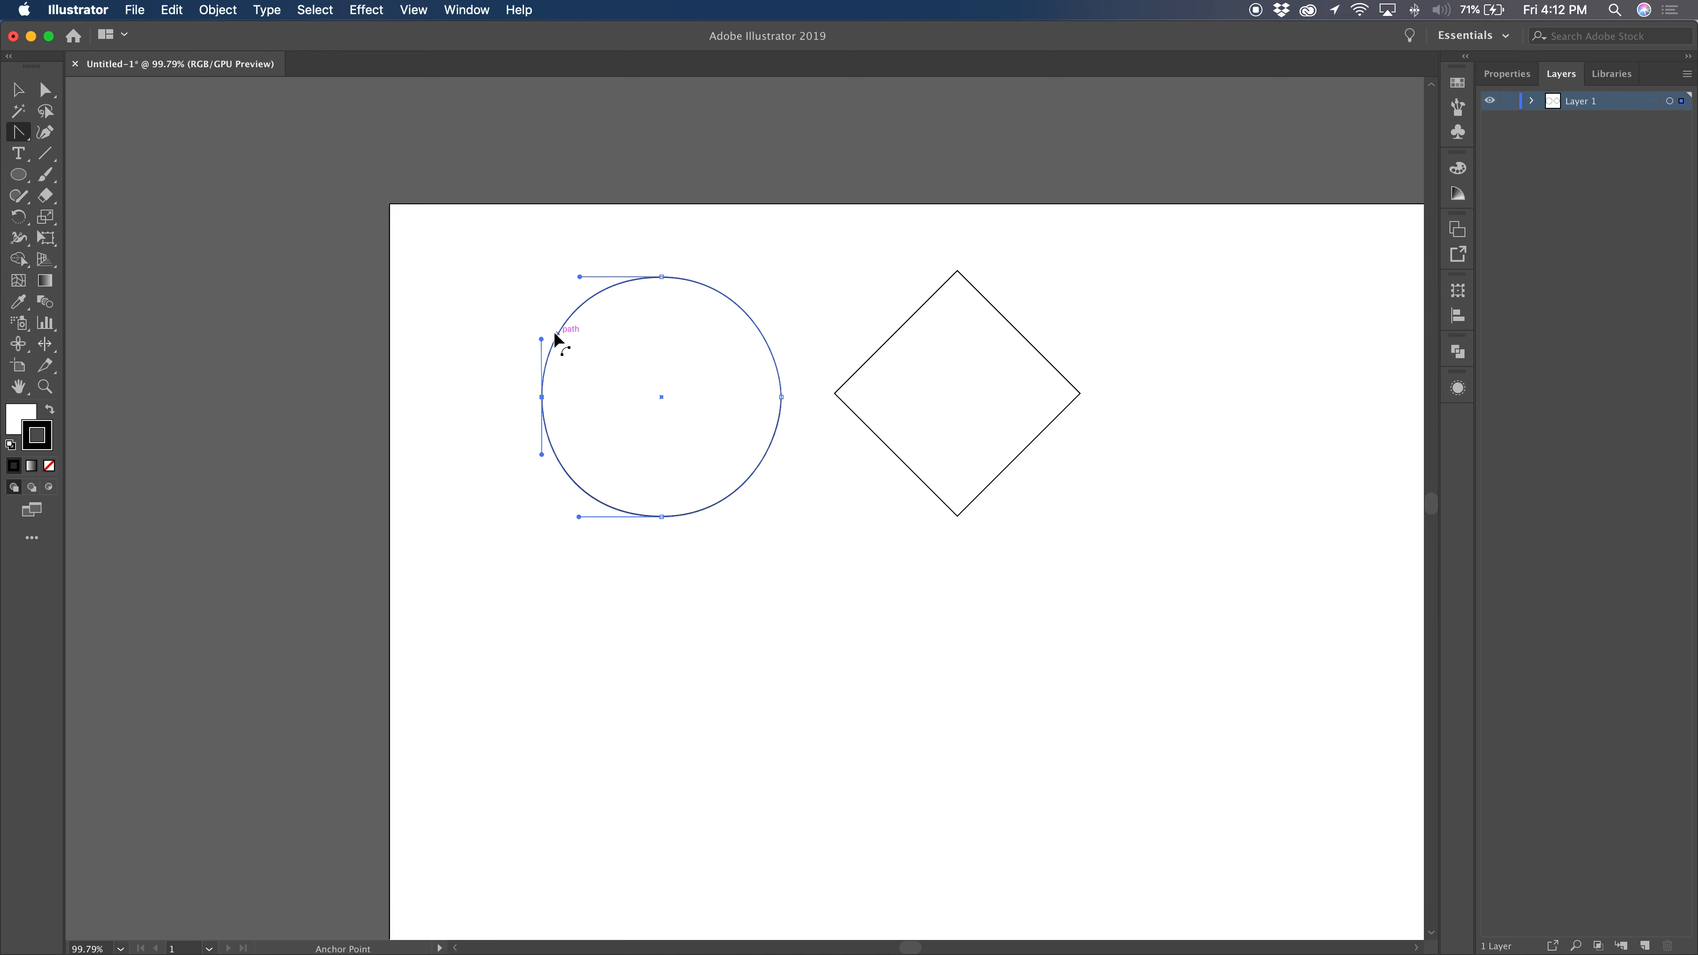
# Move the rounded shape right to overlap the diamond, and shift the diamond slightly left and down to line up with it.
pyautogui.click(18, 89)
pyautogui.click(470, 264)
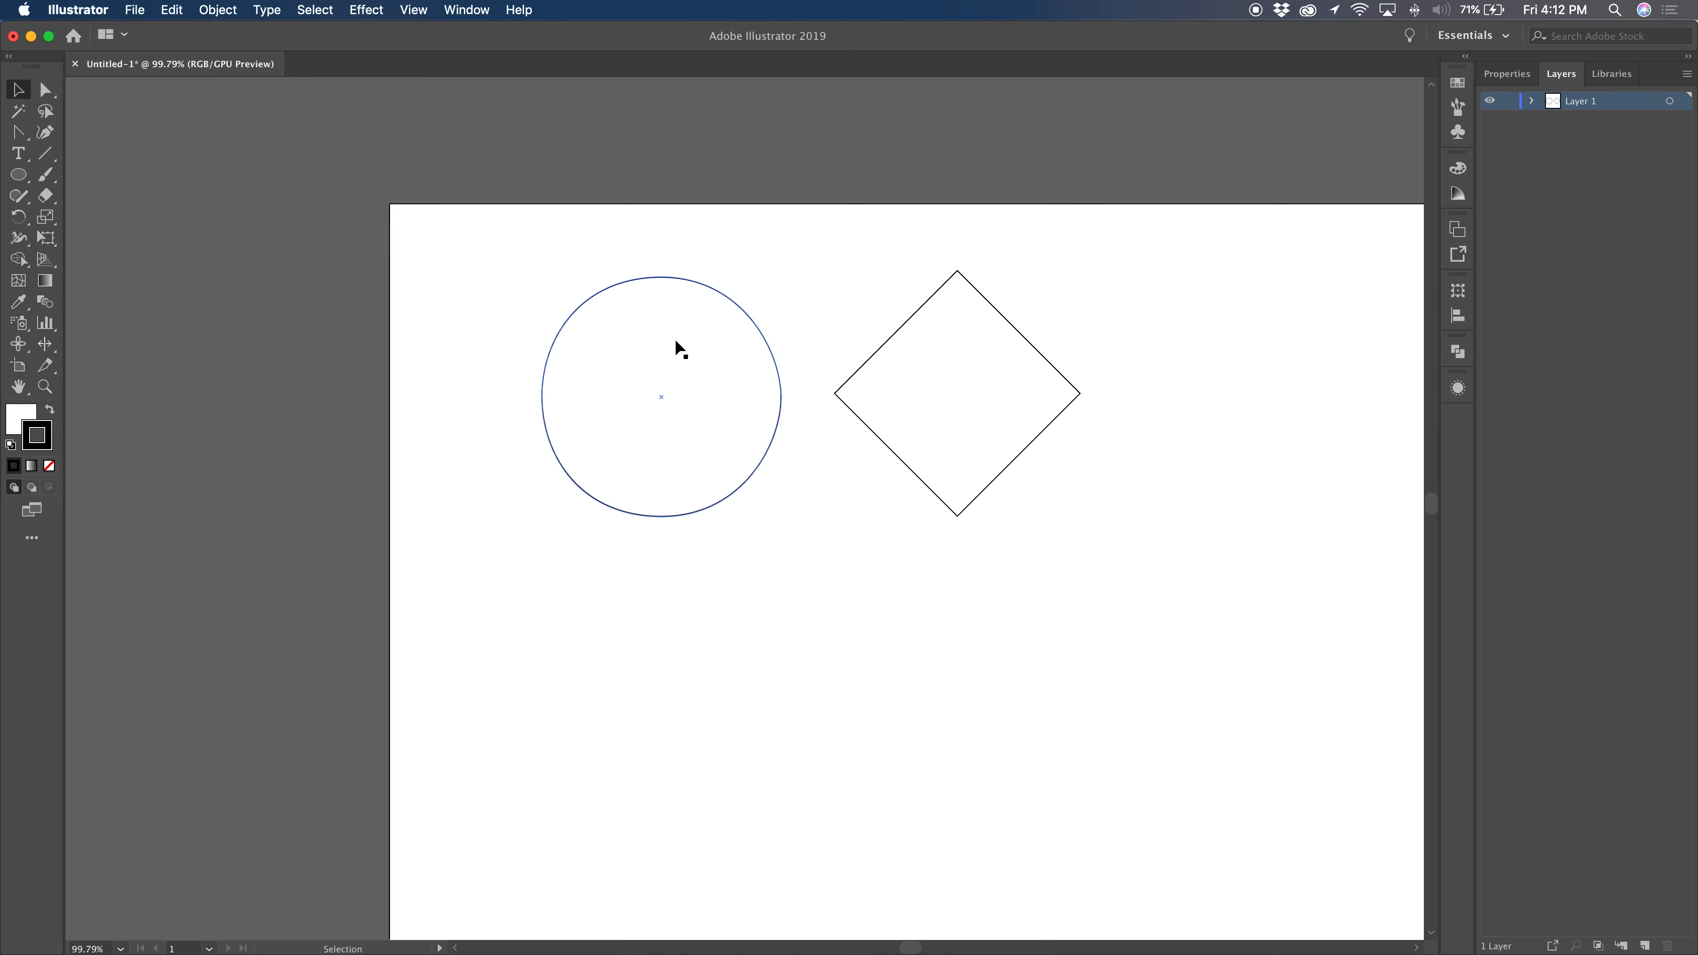
pyautogui.click(232, 287)
pyautogui.moveTo(614, 421); pyautogui.dragTo(773, 438)
pyautogui.click(1002, 595)
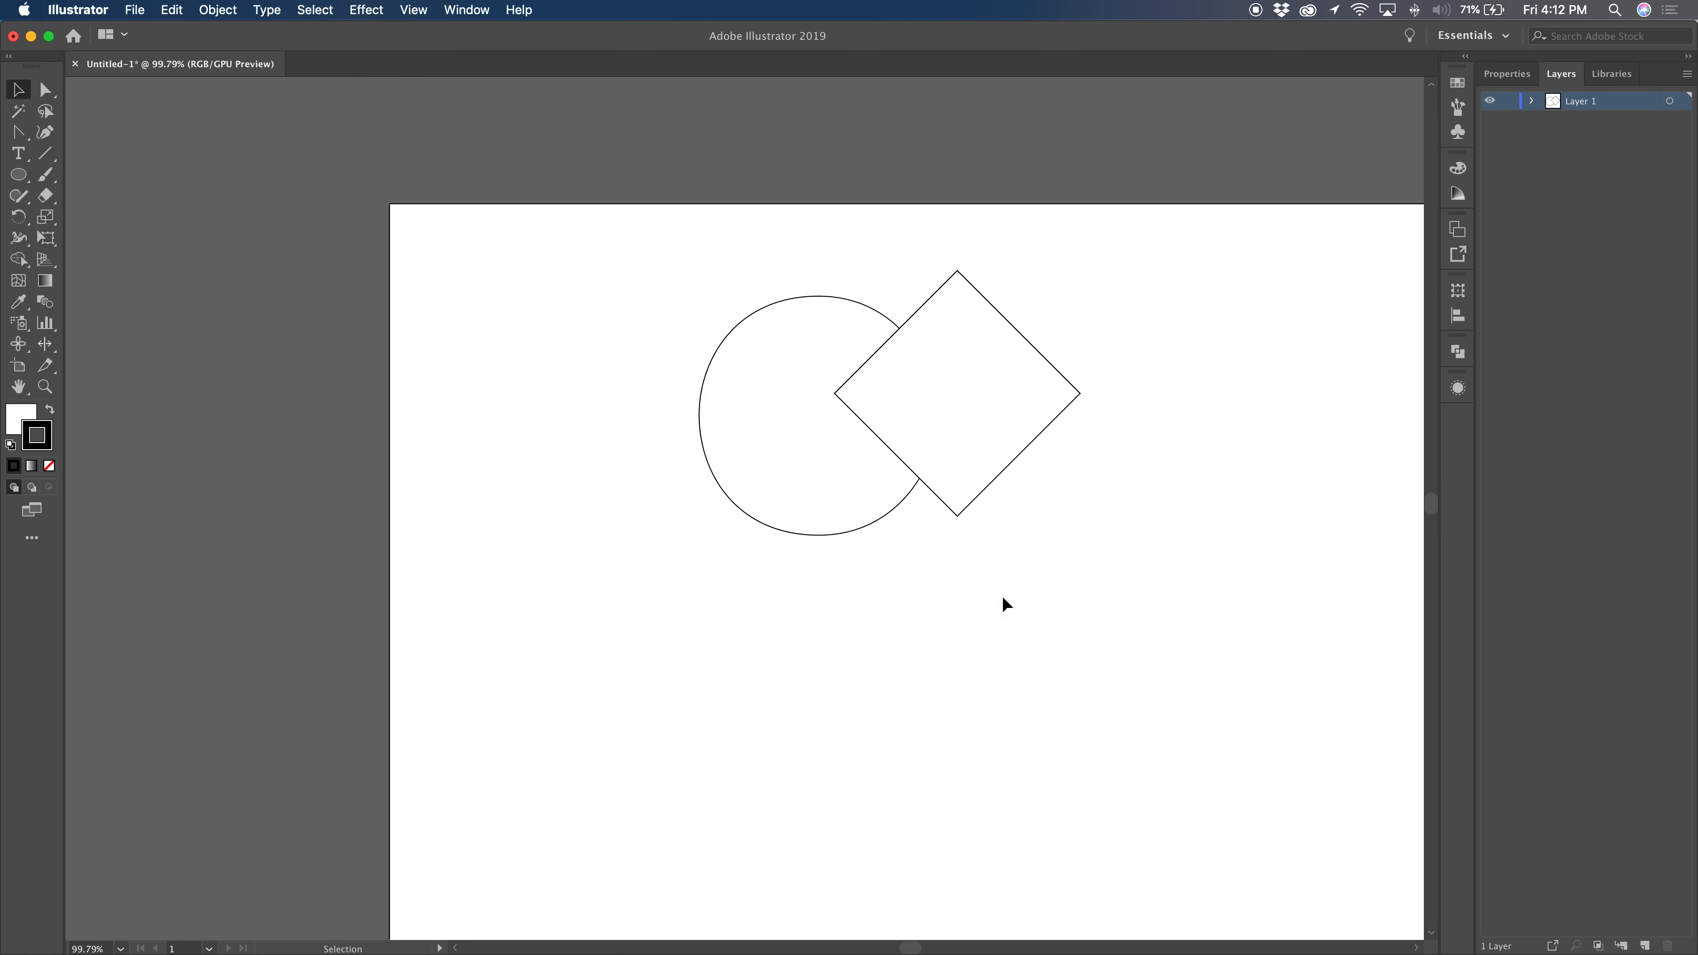
pyautogui.moveTo(956, 488); pyautogui.dragTo(944, 493)
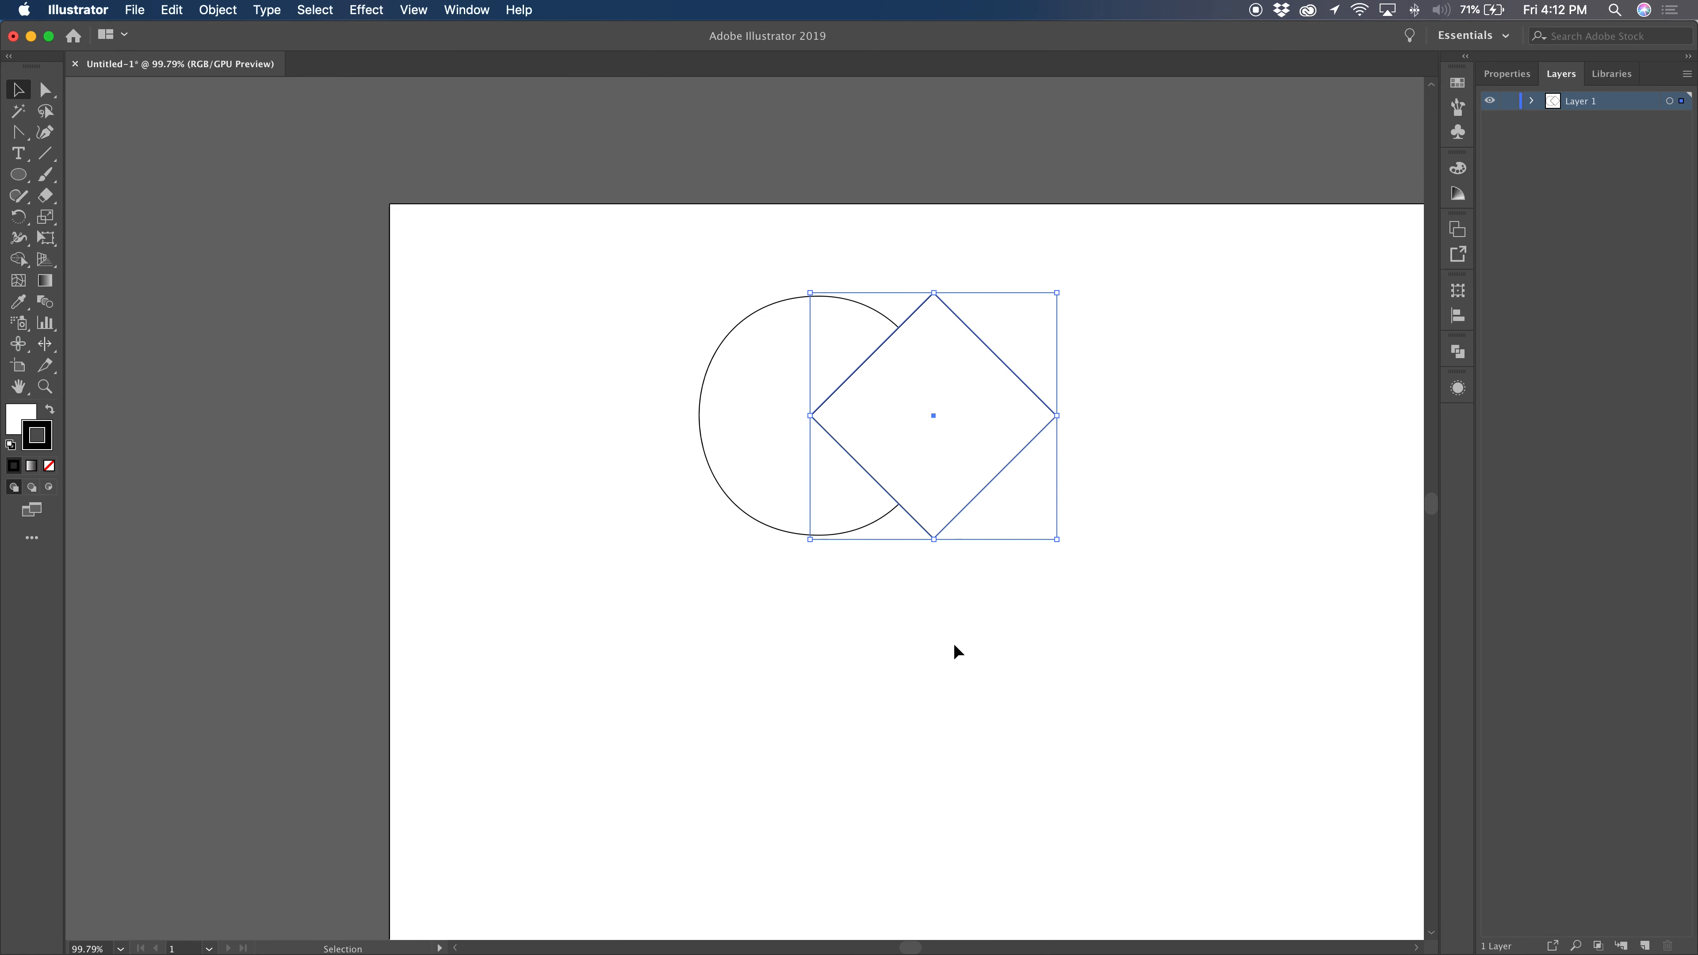
# Select both overlapping shapes, move them together down and to the left, and deselect them.
pyautogui.click(569, 375)
pyautogui.moveTo(569, 374); pyautogui.dragTo(692, 533)
pyautogui.click(606, 313)
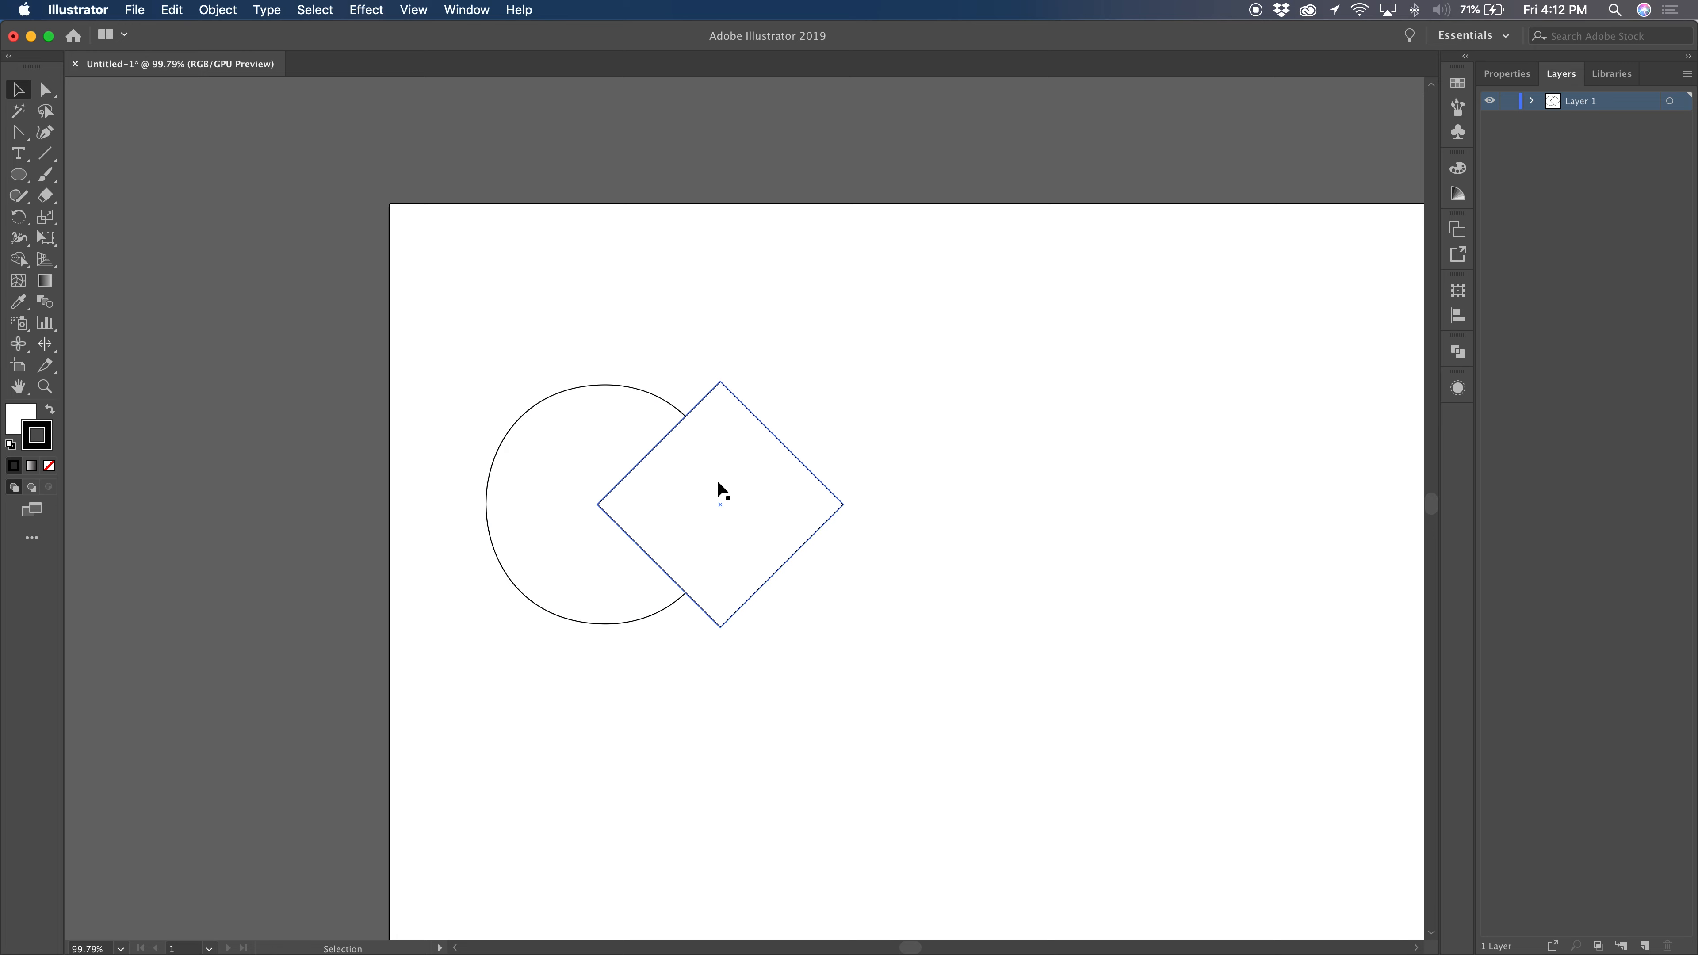
# Bring the circle to the front of the diamond and deselect it.
pyautogui.click(577, 465)
pyautogui.rightClick(578, 464)
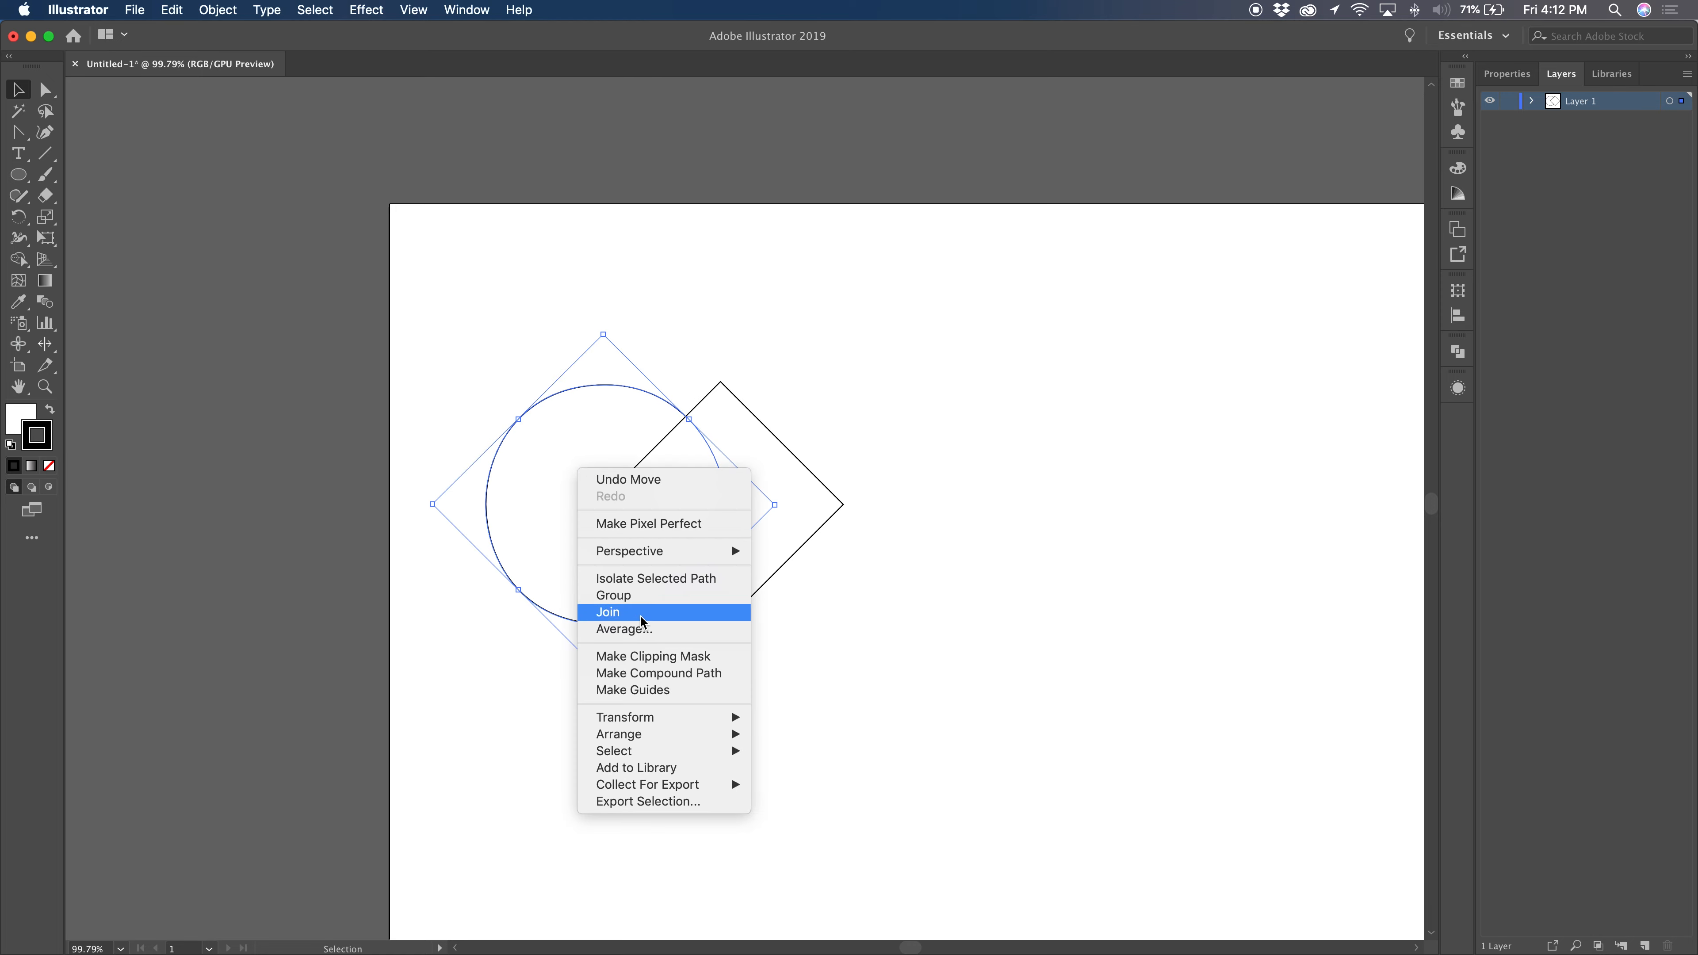
pyautogui.moveTo(632, 733)
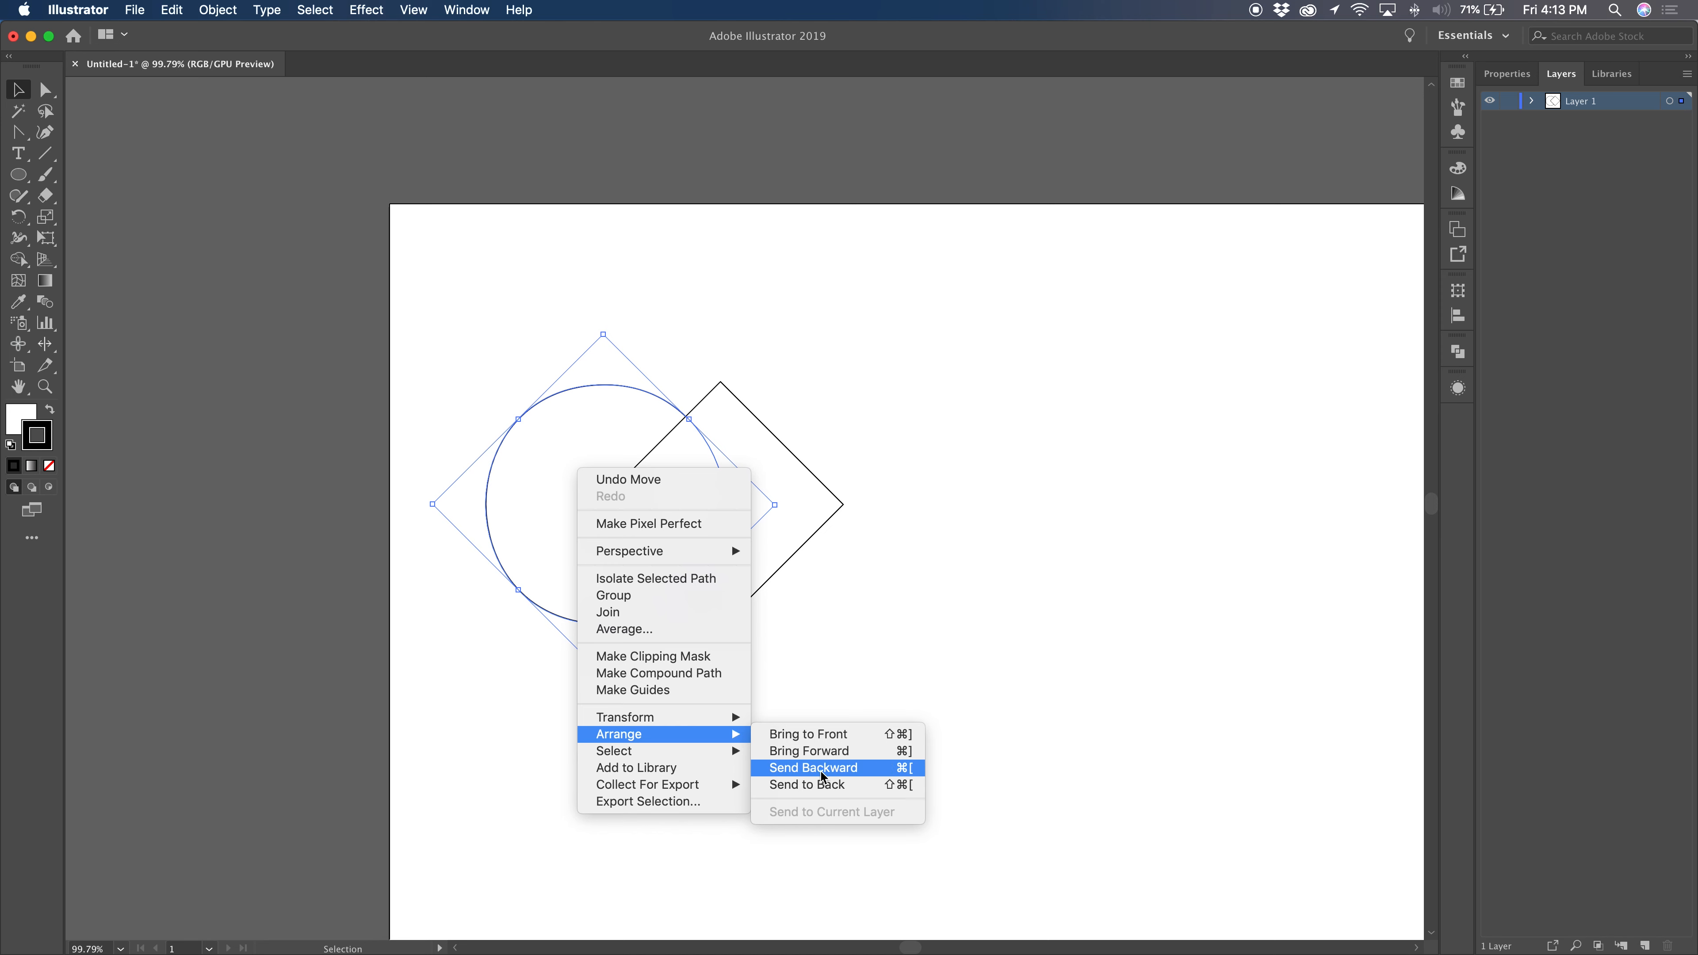
pyautogui.click(810, 733)
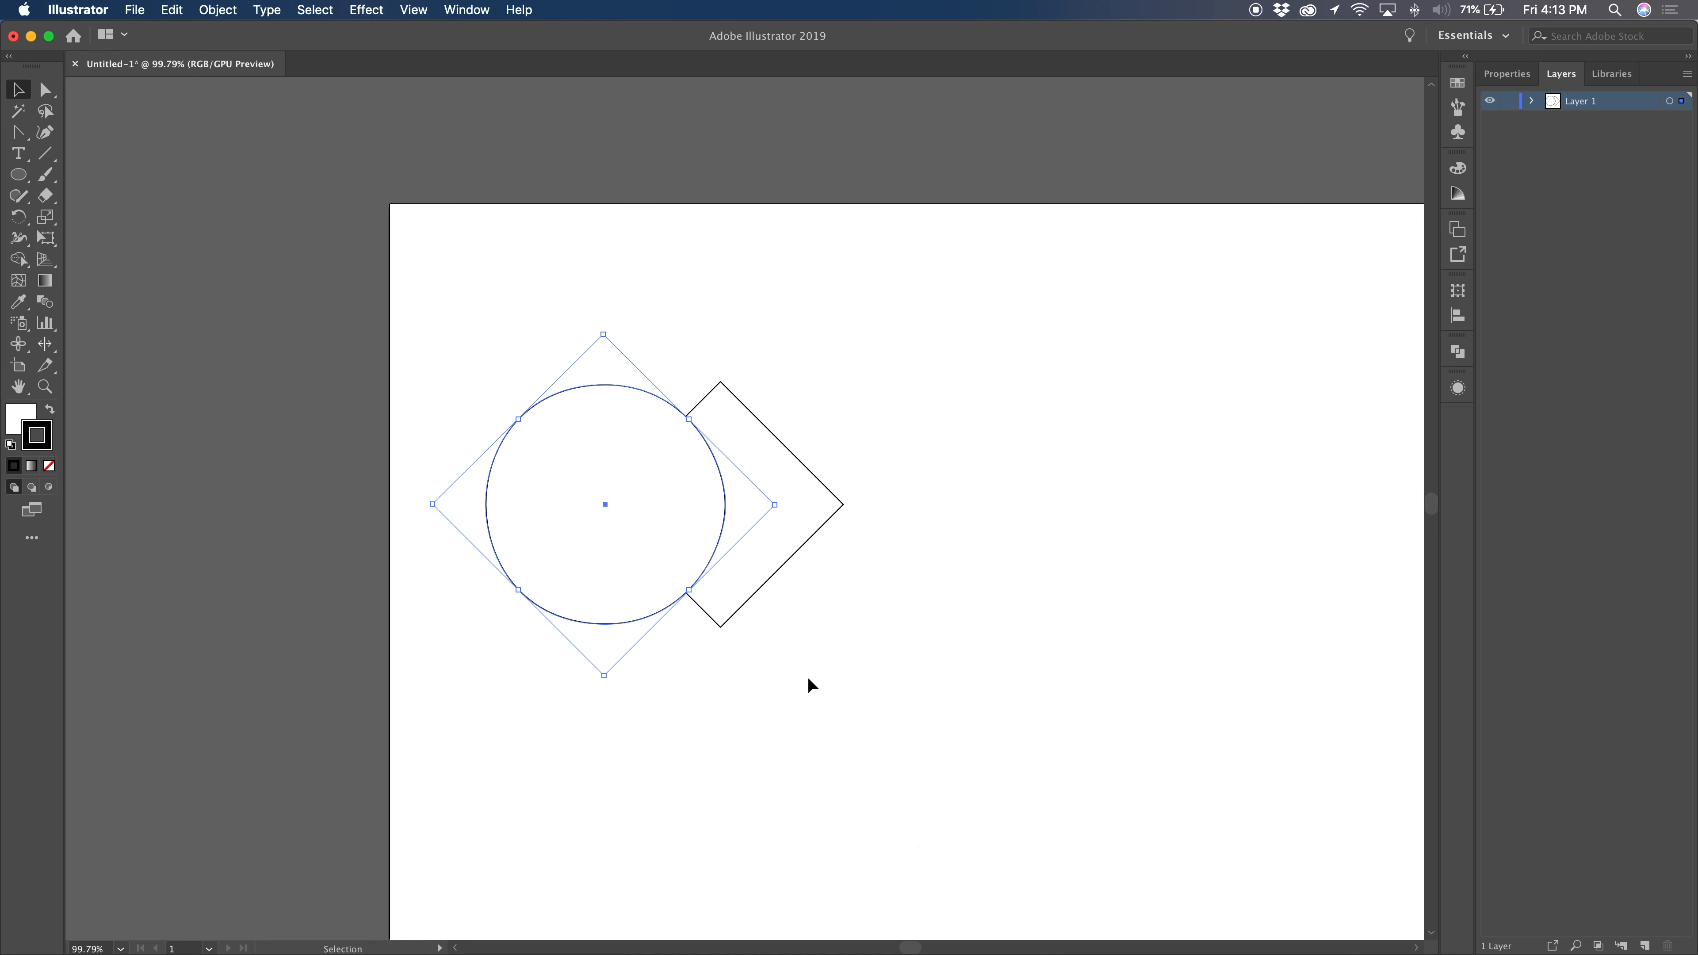
pyautogui.click(801, 676)
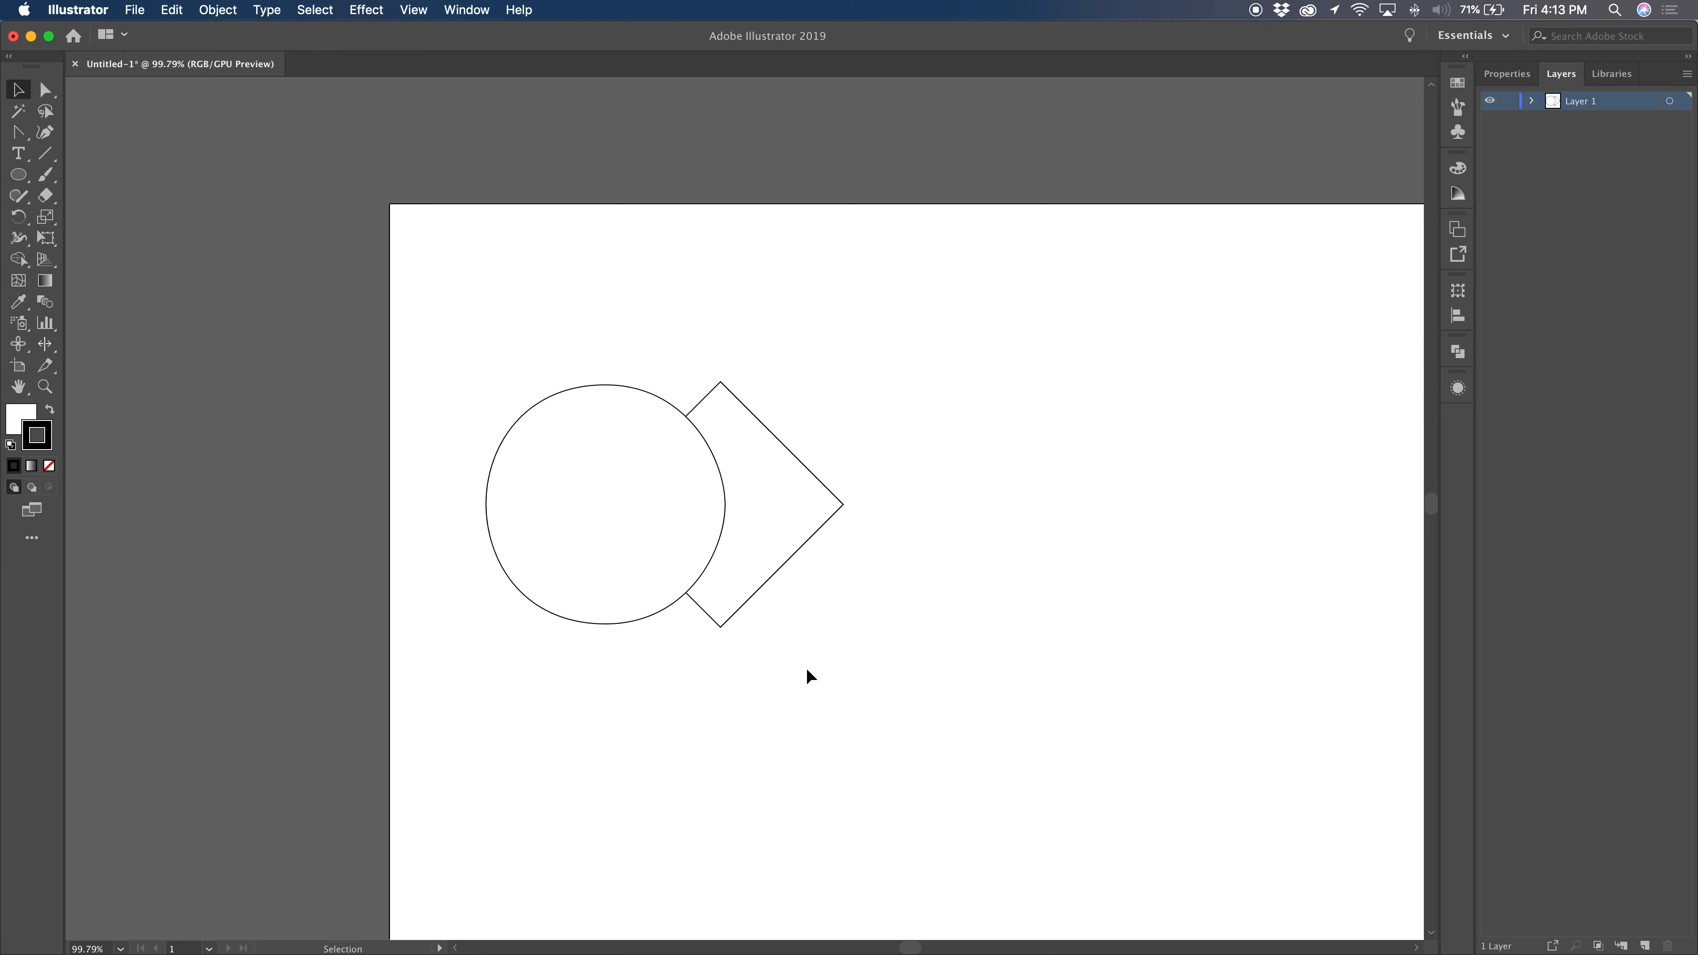
# Show the object properties and move the circle slightly left and down, keeping it selected.
pyautogui.click(1507, 73)
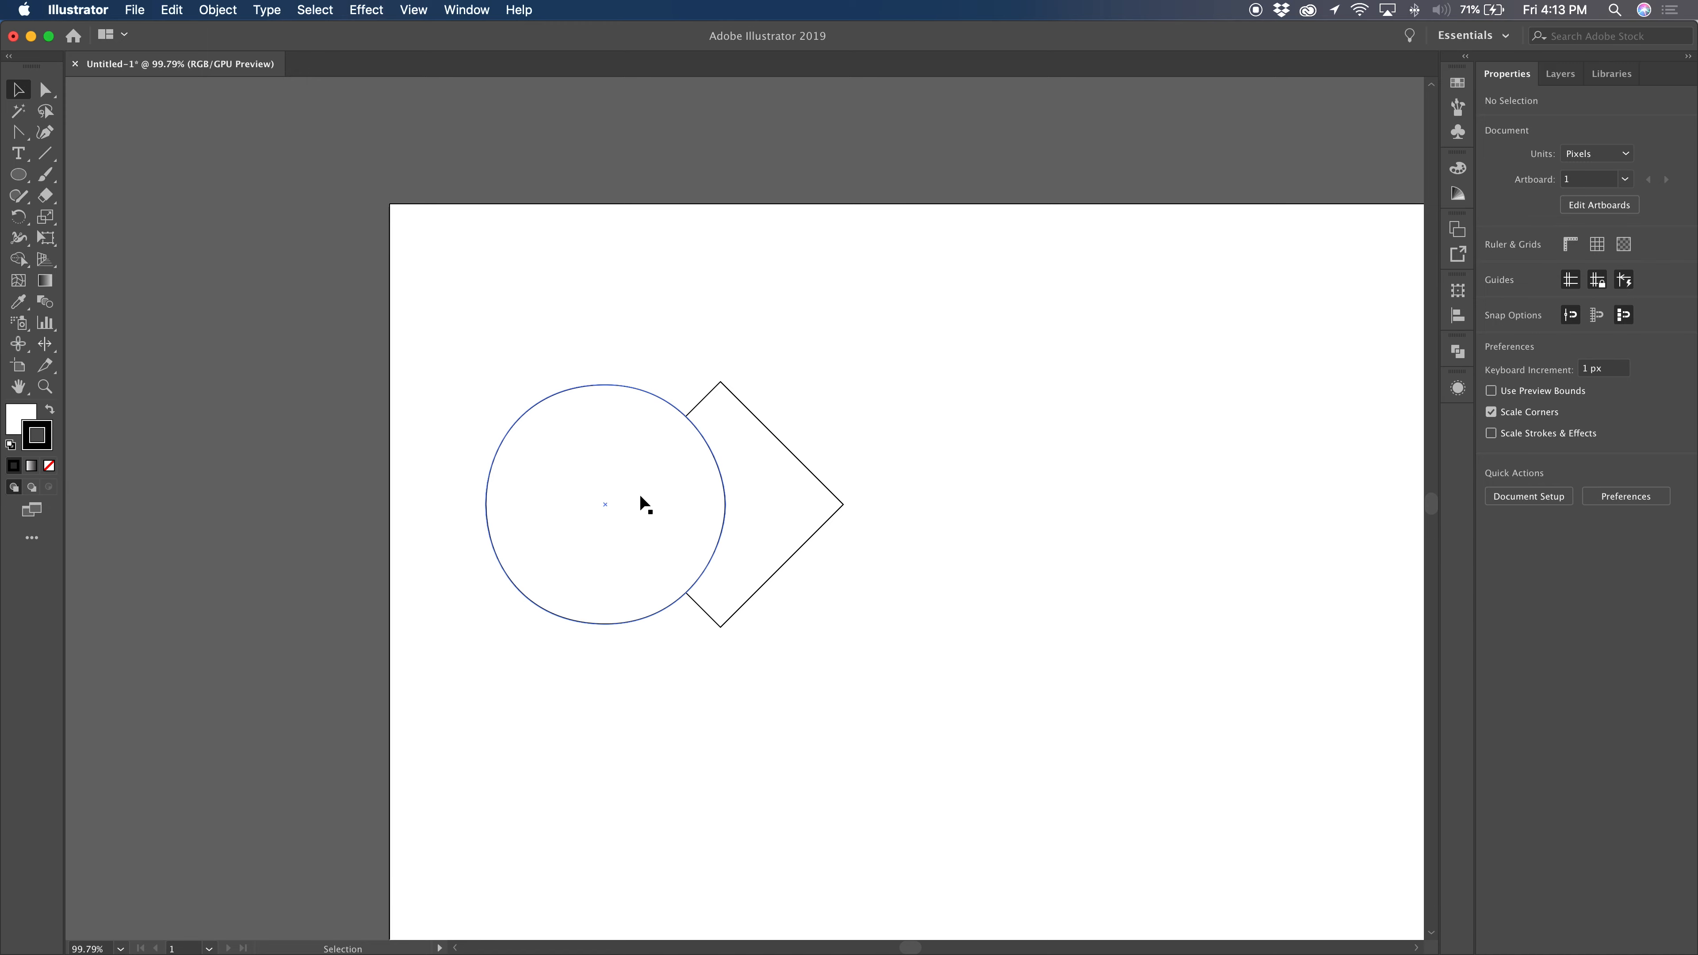
pyautogui.moveTo(641, 497); pyautogui.dragTo(635, 497)
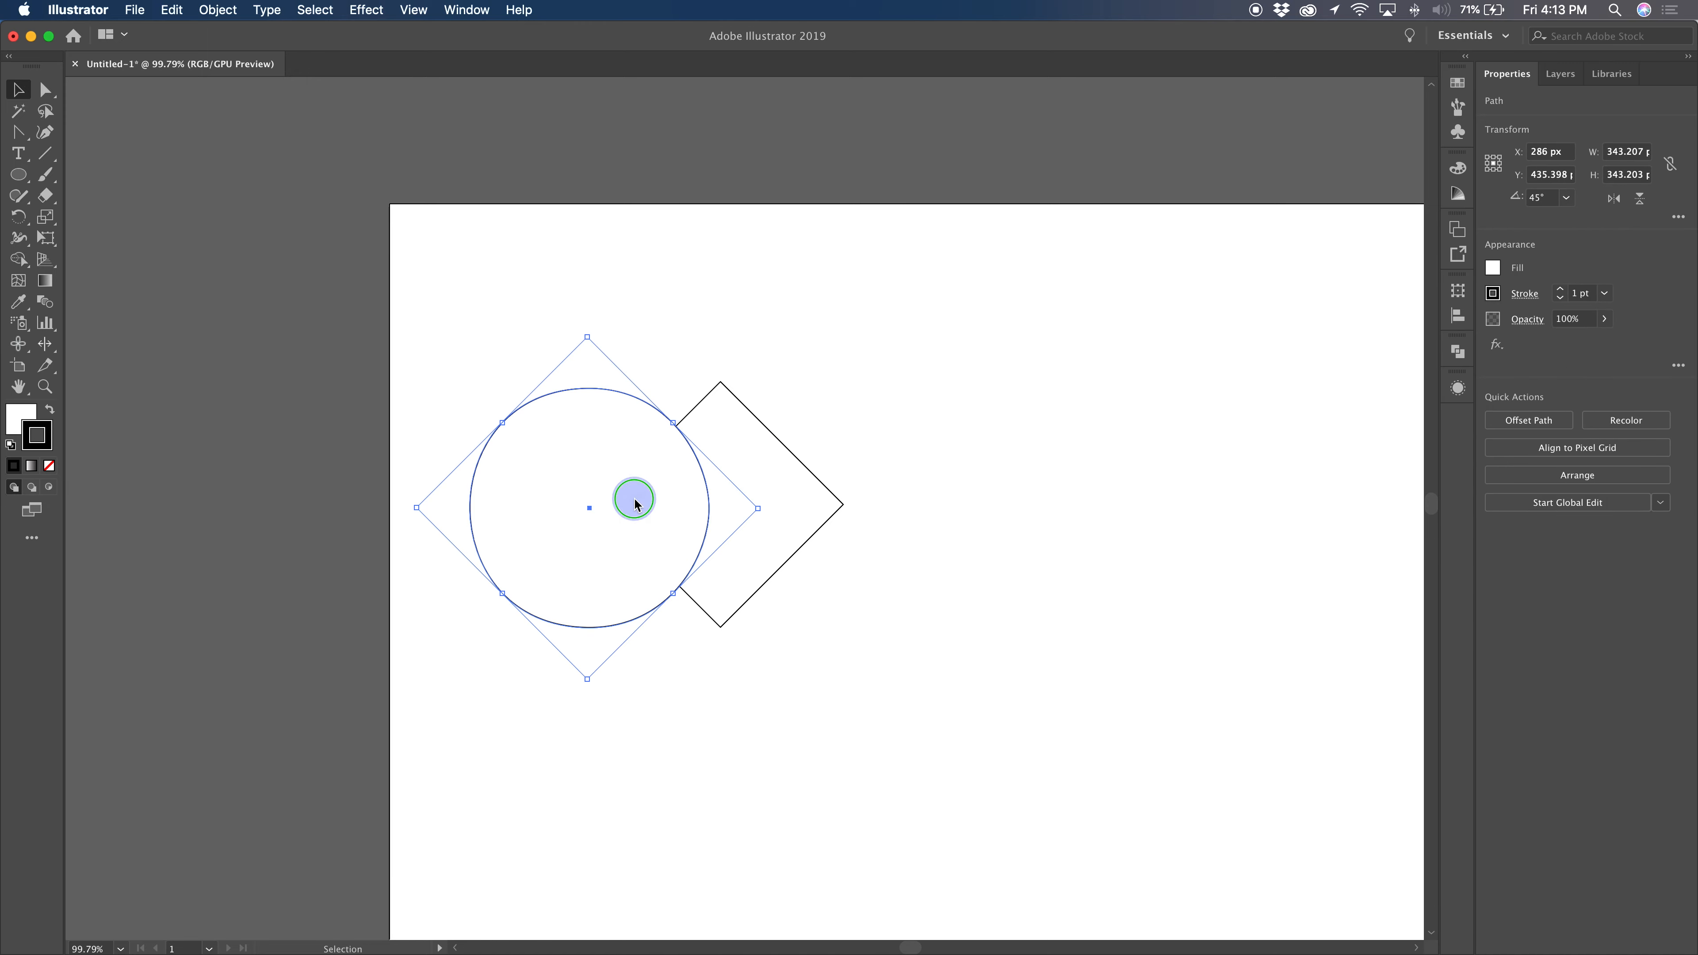
pyautogui.rightClick(635, 504)
pyautogui.click(594, 530)
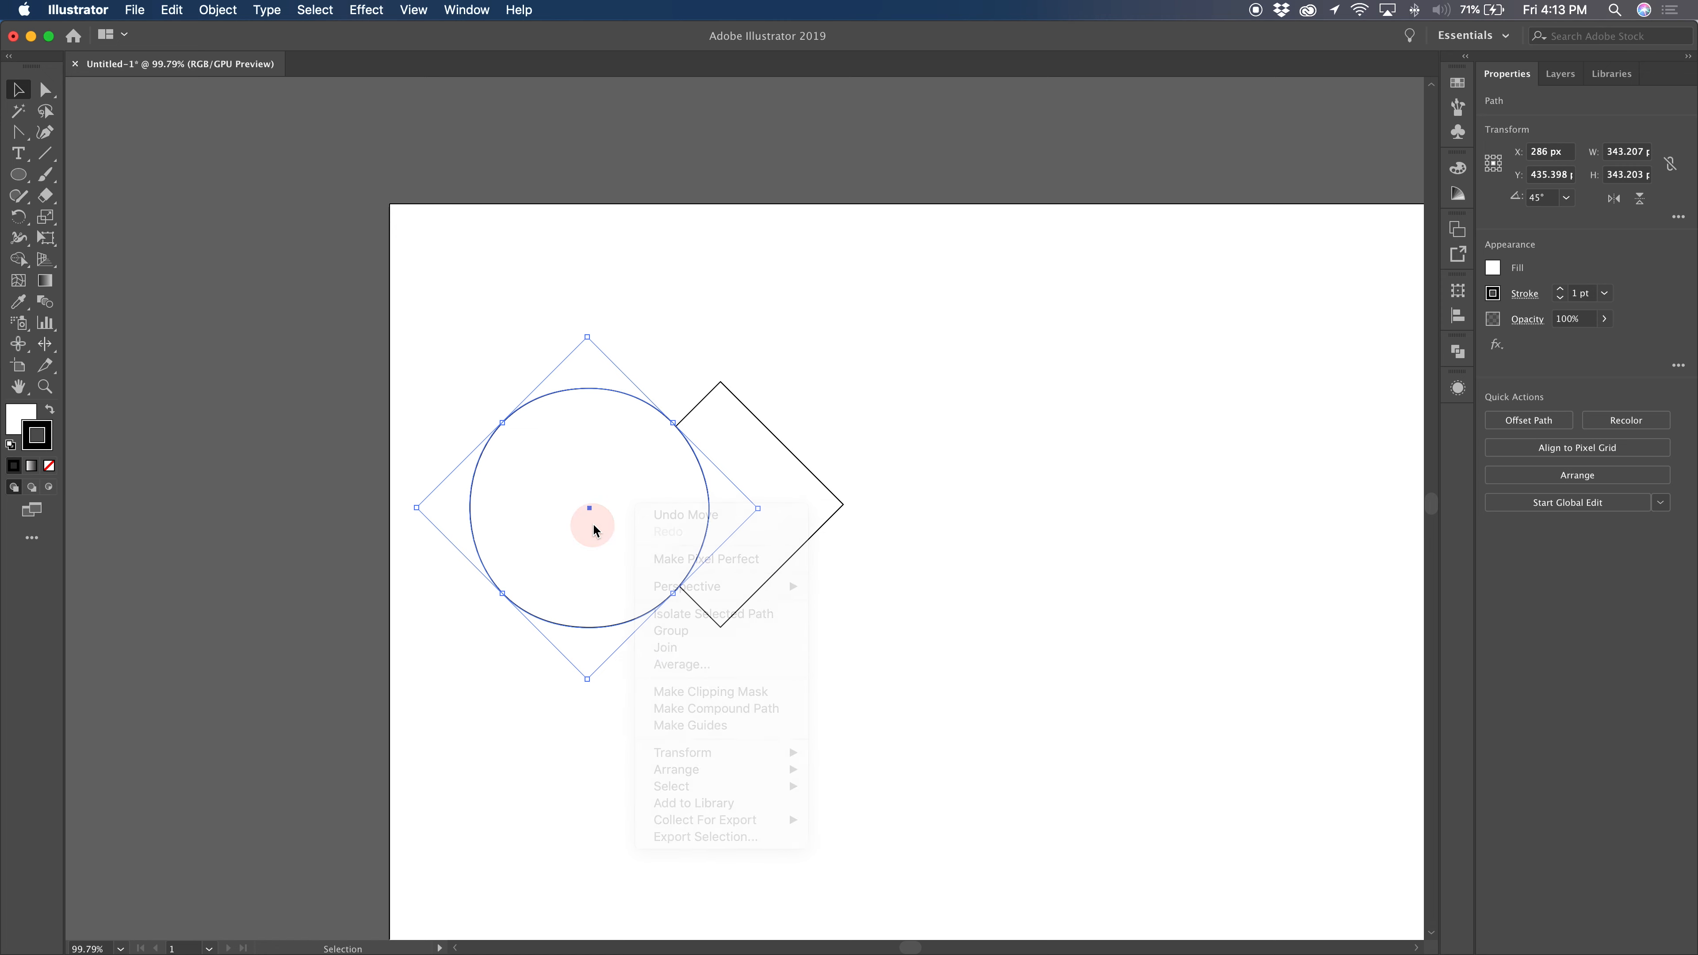
pyautogui.click(239, 9)
pyautogui.moveTo(248, 49)
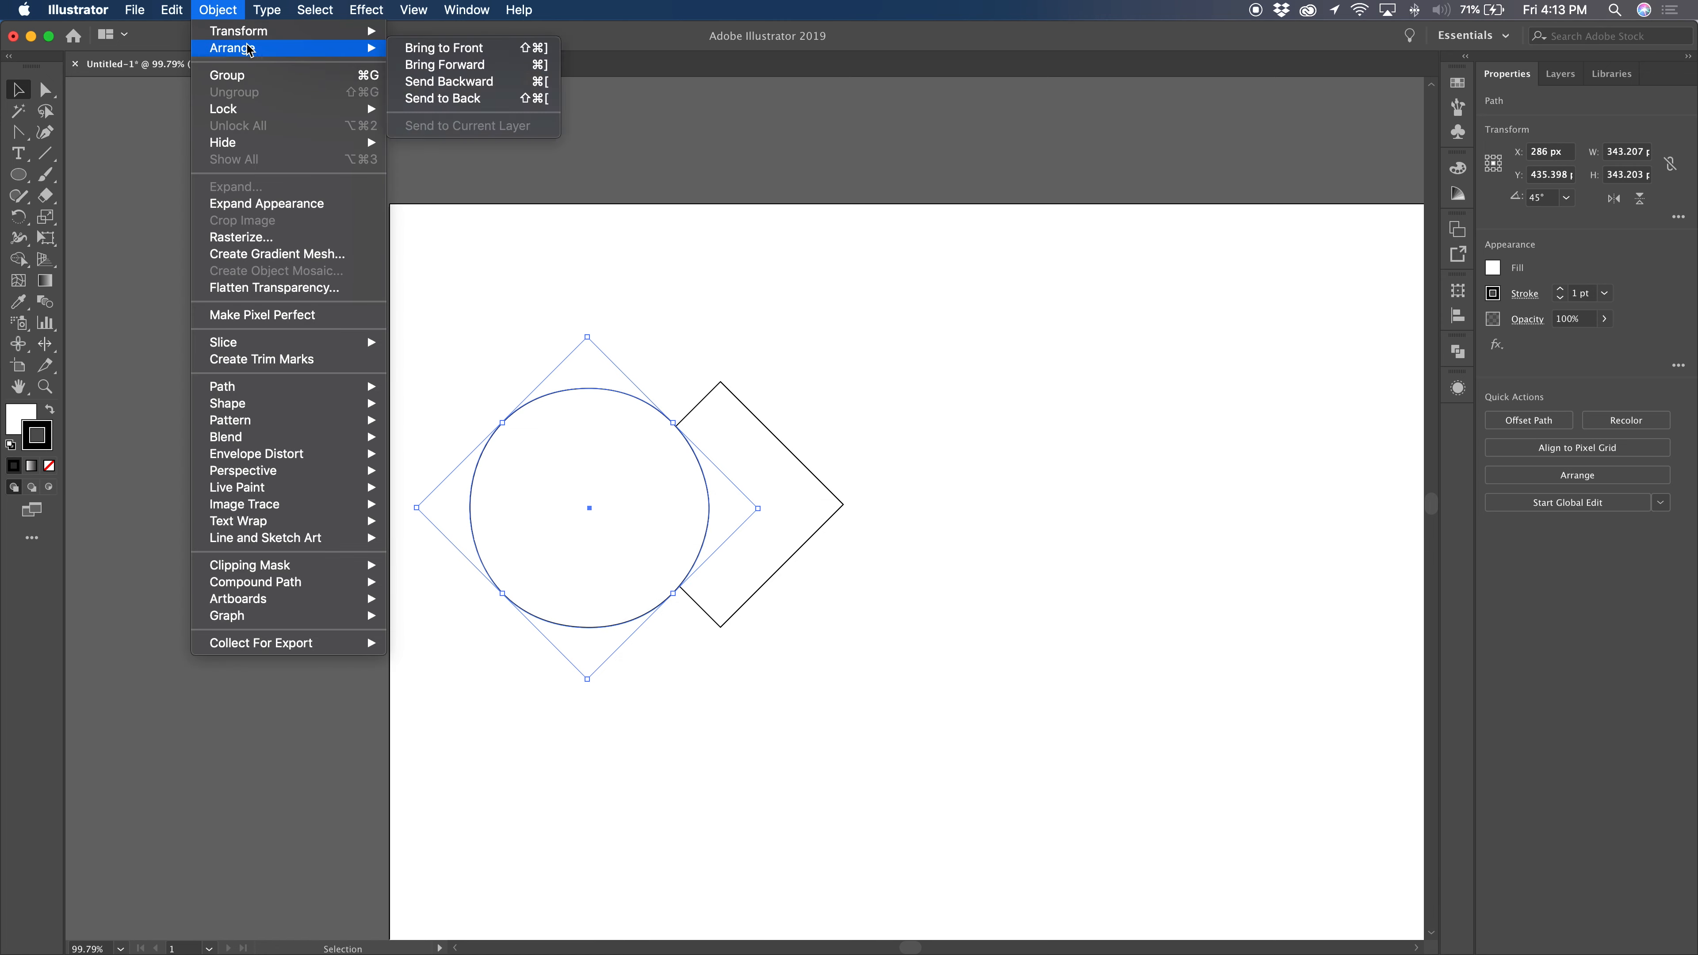
pyautogui.click(230, 11)
pyautogui.click(458, 287)
# Move the circle down and to the right so it overlaps the diamond's lower-left side.
pyautogui.moveTo(588, 520); pyautogui.dragTo(648, 609)
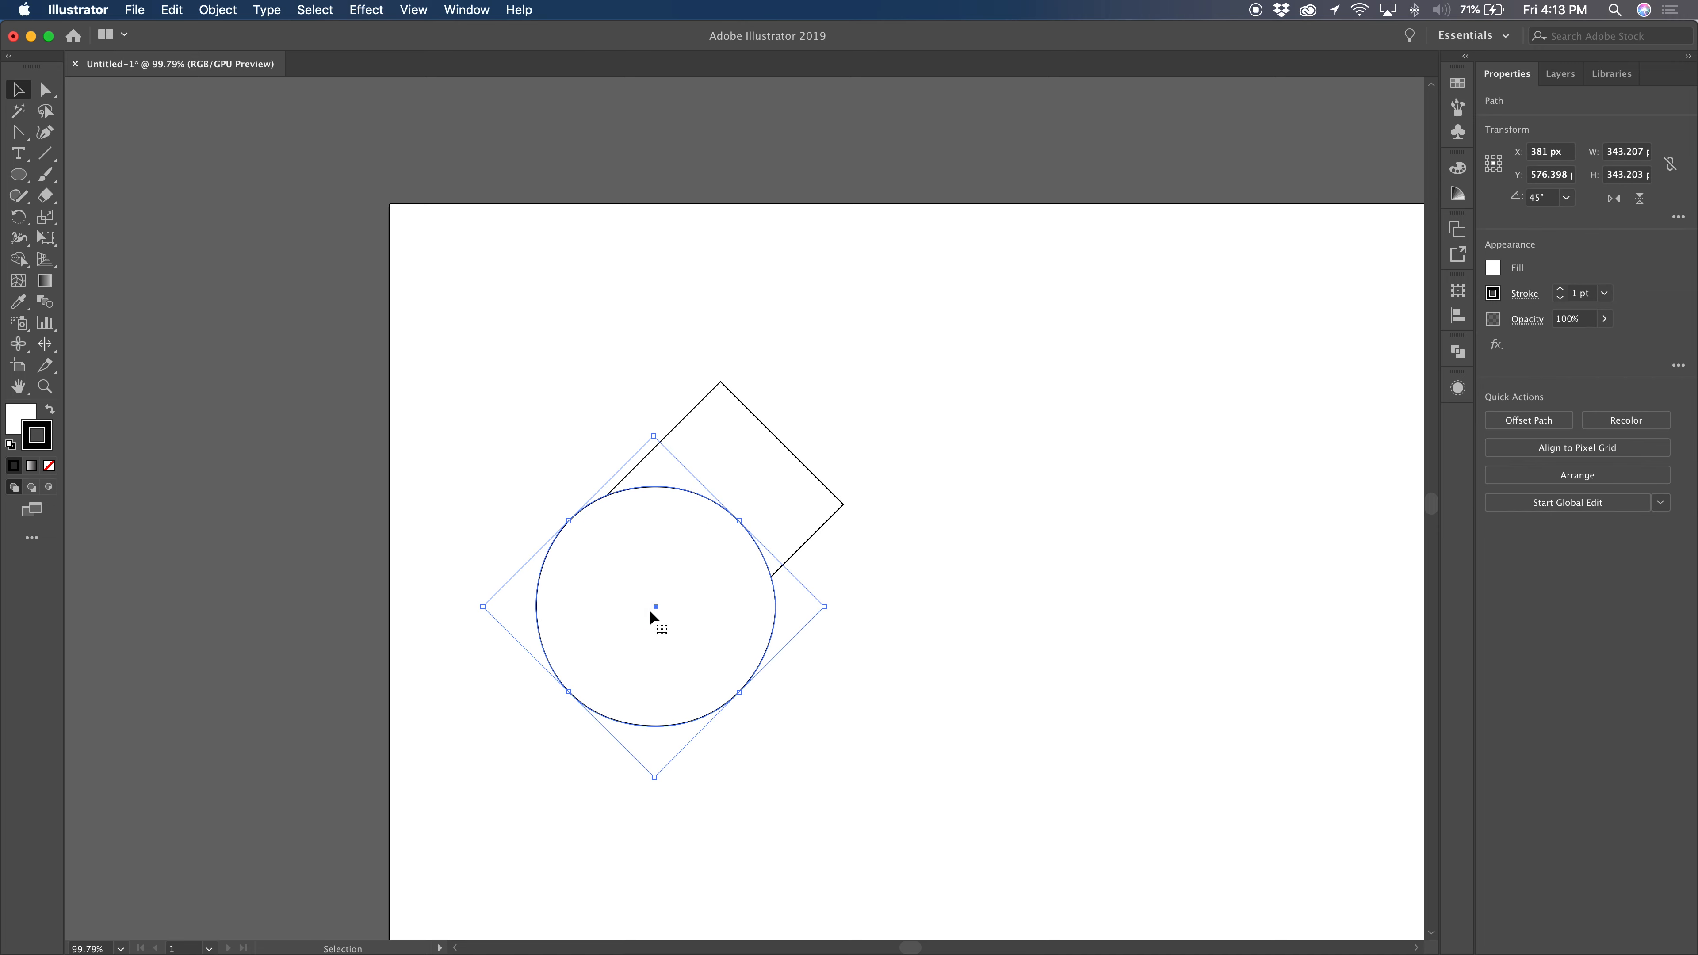
pyautogui.click(560, 390)
pyautogui.moveTo(647, 599); pyautogui.dragTo(636, 564)
# Group the circle and the diamond, and move the group up and slightly left.
pyautogui.moveTo(528, 392); pyautogui.dragTo(800, 566)
pyautogui.rightClick(750, 510)
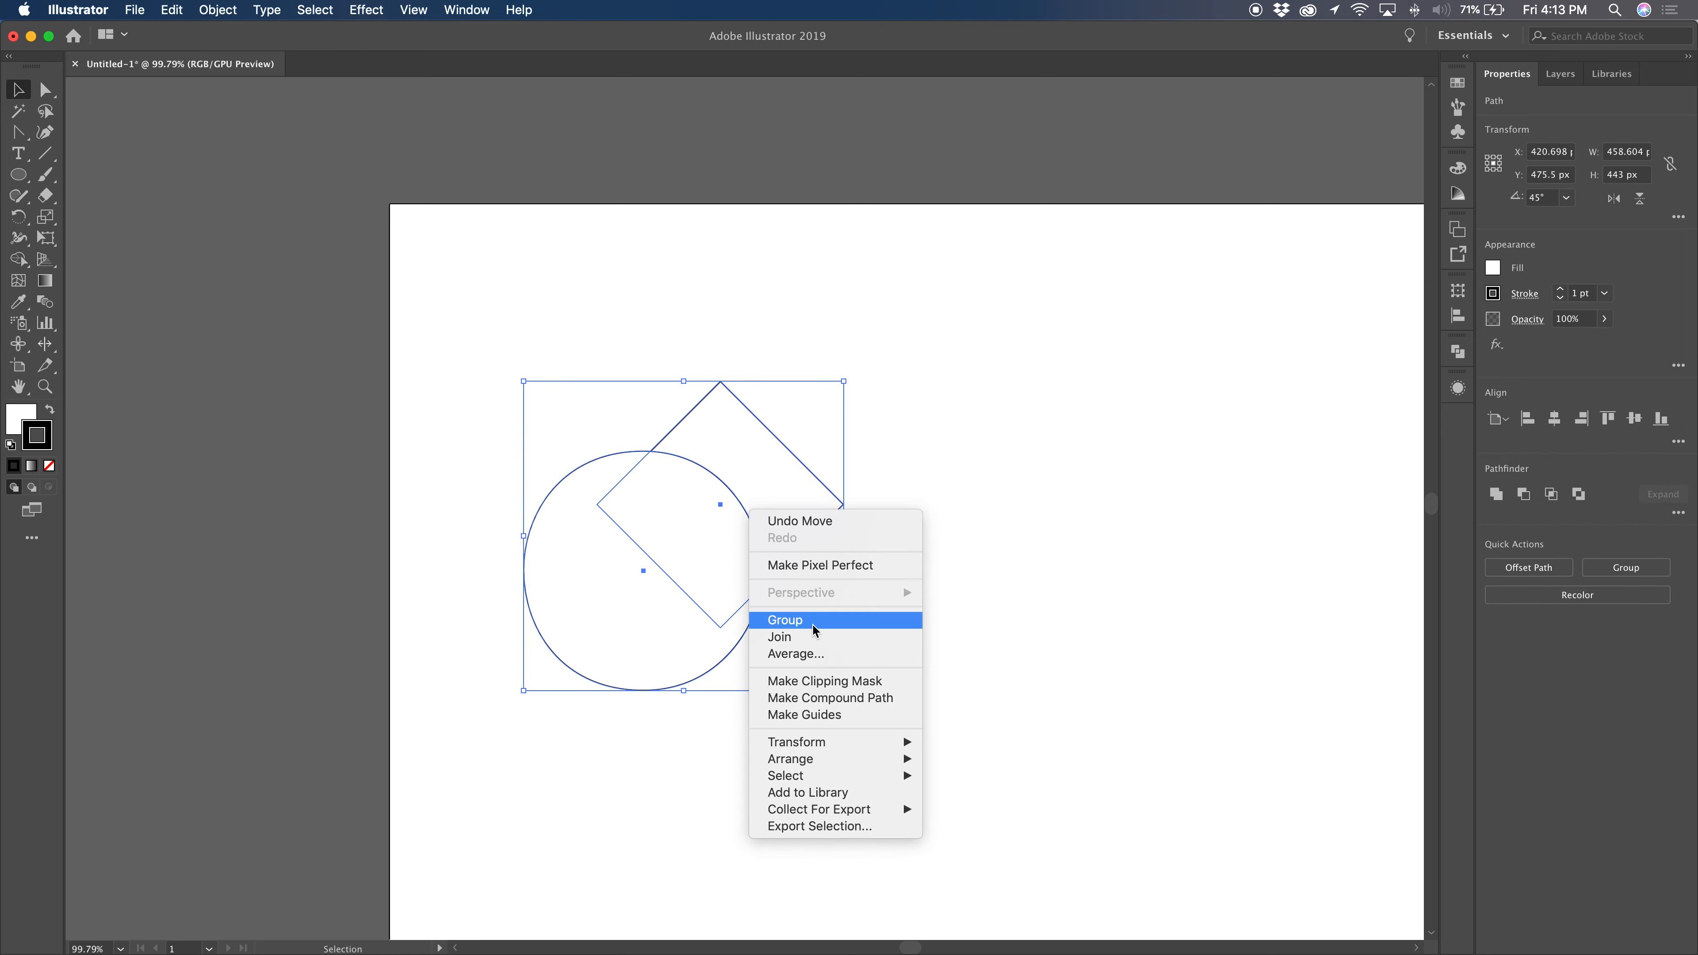
pyautogui.click(664, 535)
pyautogui.press('super+g')
pyautogui.click(902, 539)
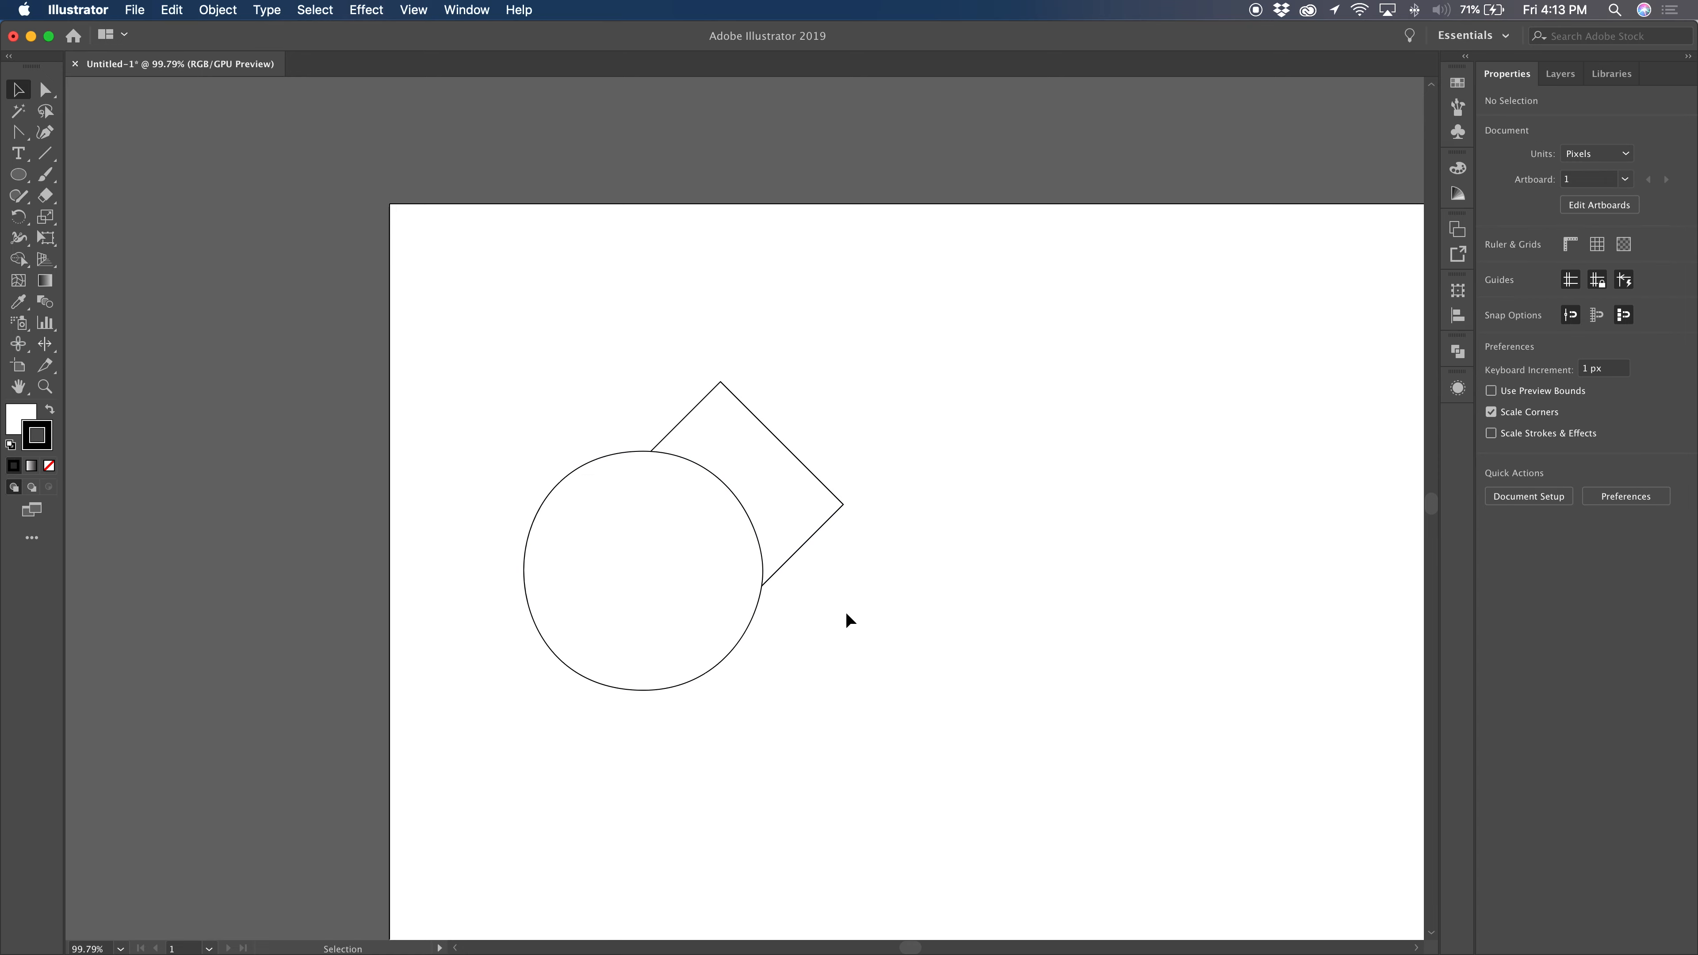
pyautogui.moveTo(732, 535); pyautogui.dragTo(702, 444)
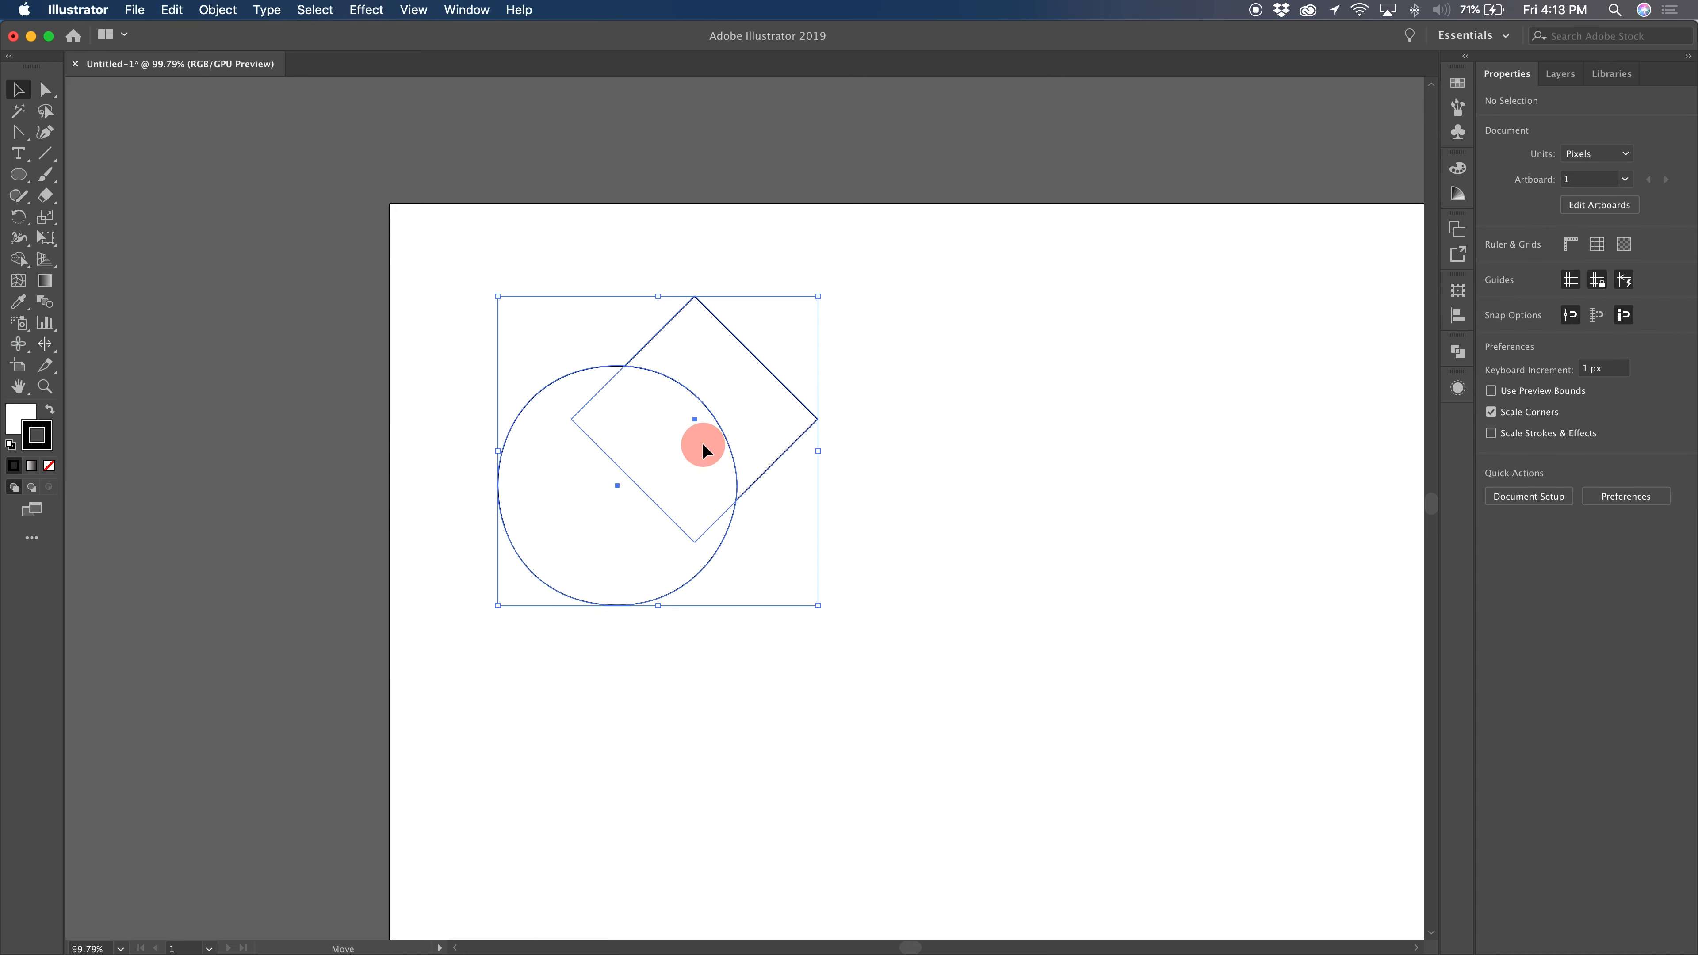
# Isolate the group to move its circle over the diamond's lower-right side, exit isolation, and shift the group left and slightly up.
pyautogui.doubleClick(702, 443)
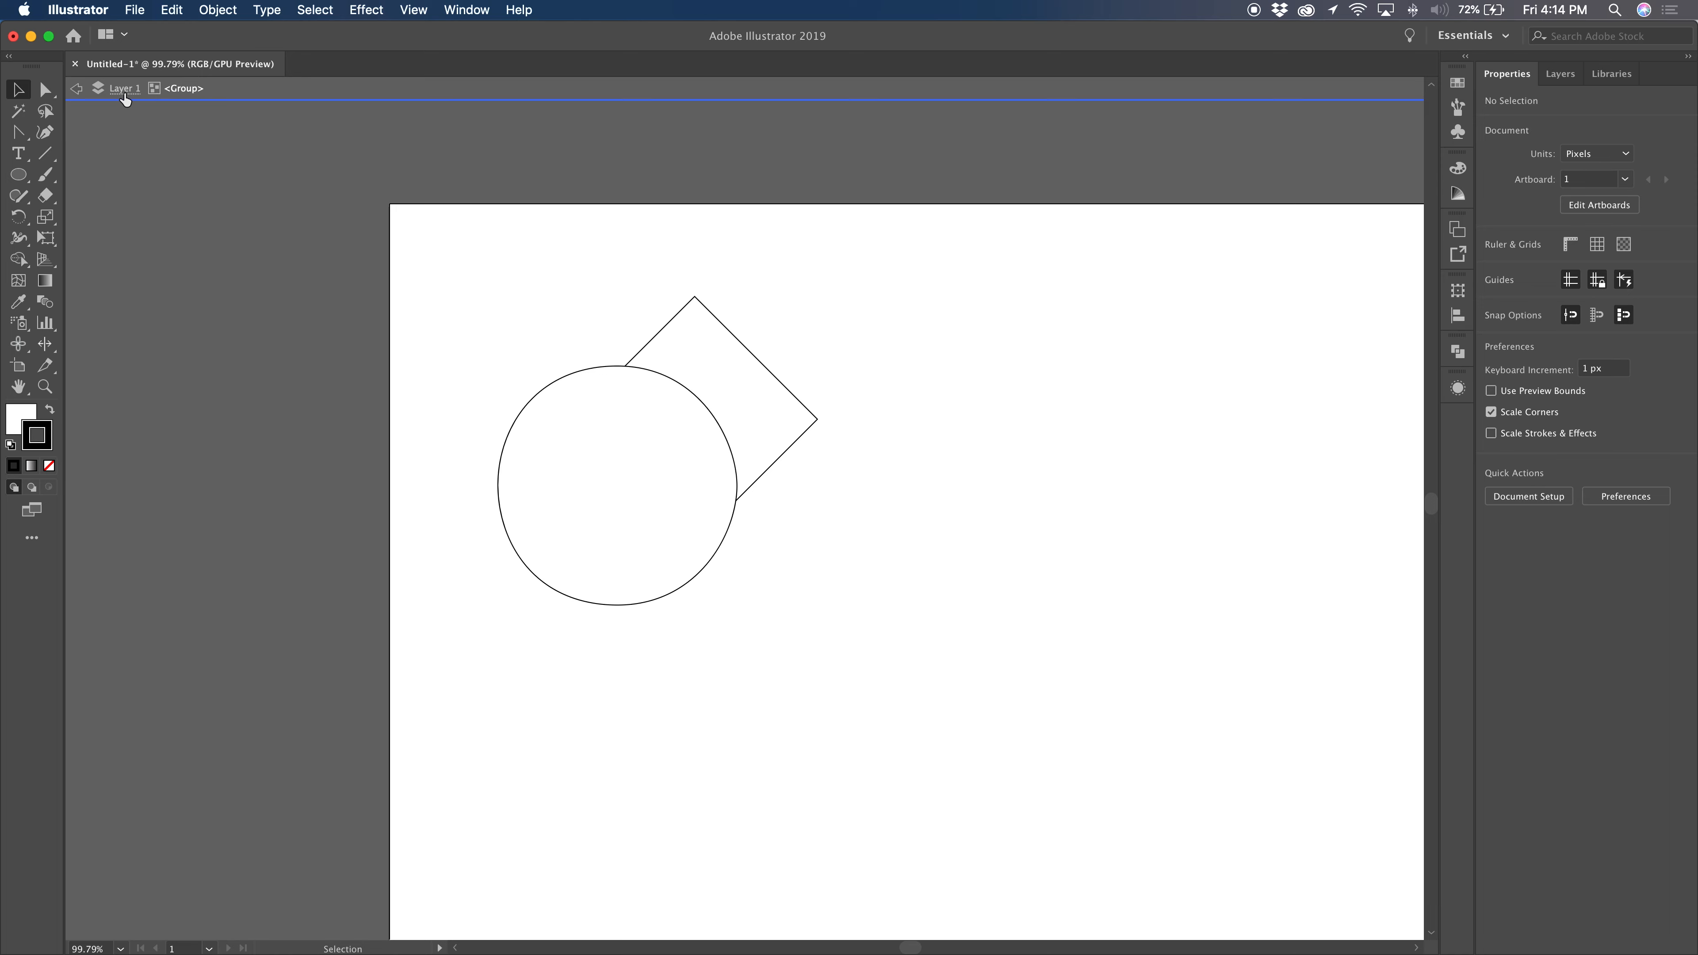
pyautogui.moveTo(674, 535); pyautogui.dragTo(832, 662)
pyautogui.moveTo(832, 662); pyautogui.dragTo(838, 501)
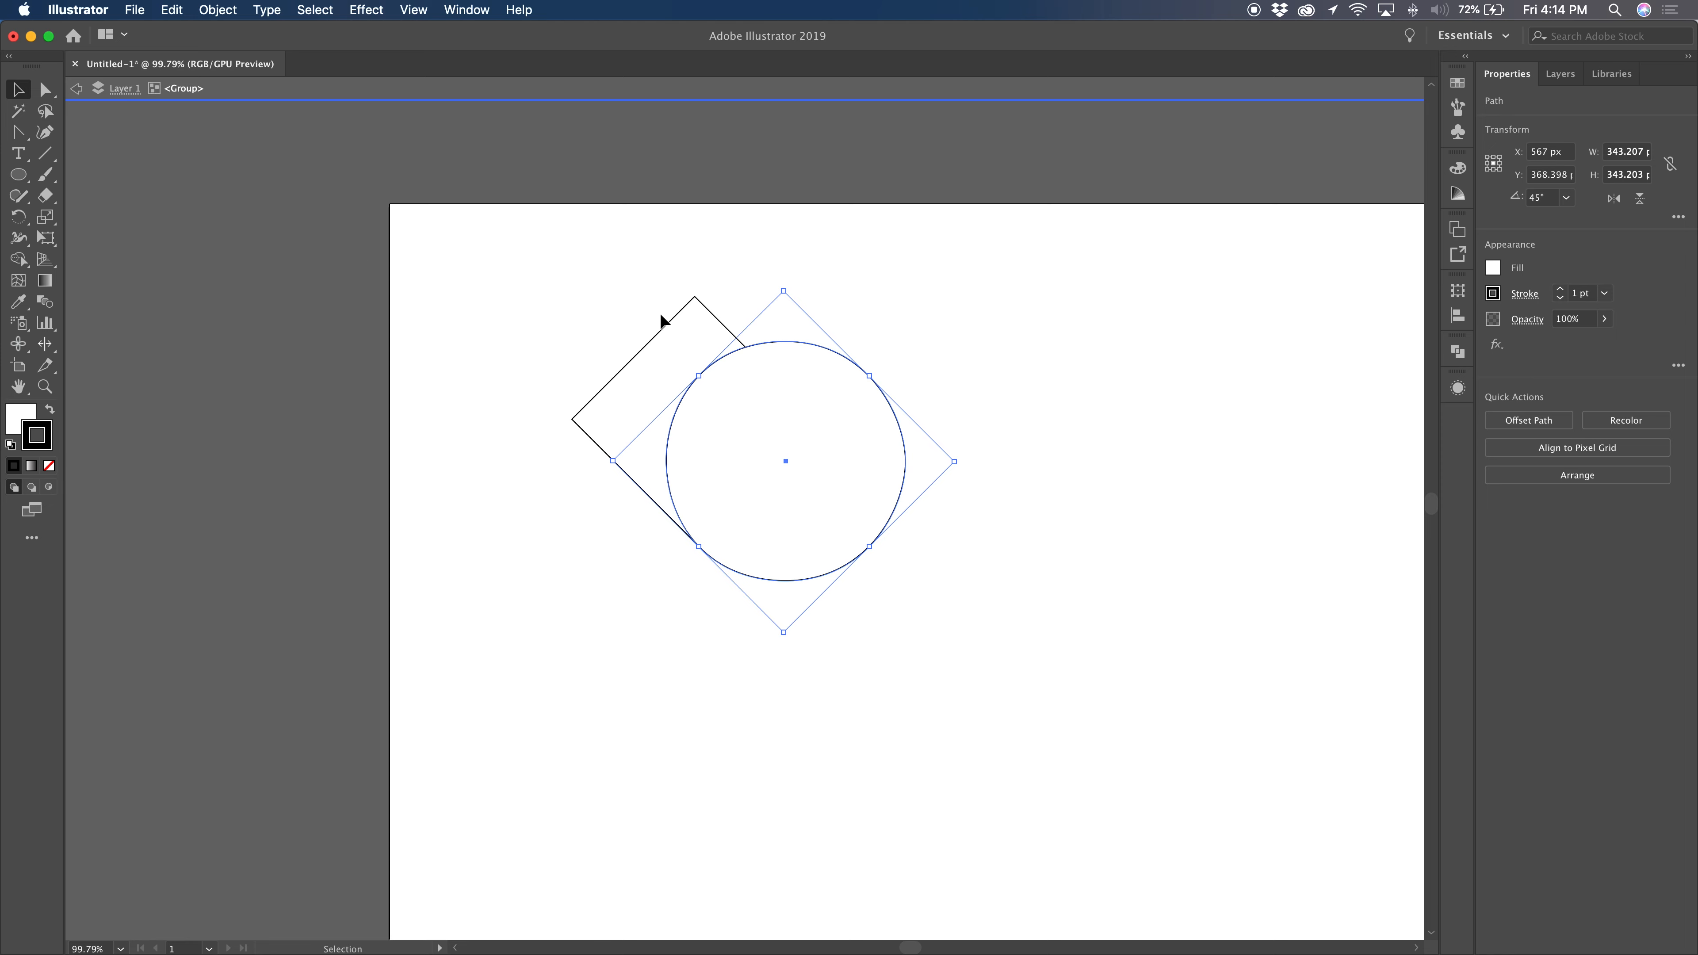
pyautogui.doubleClick(1000, 549)
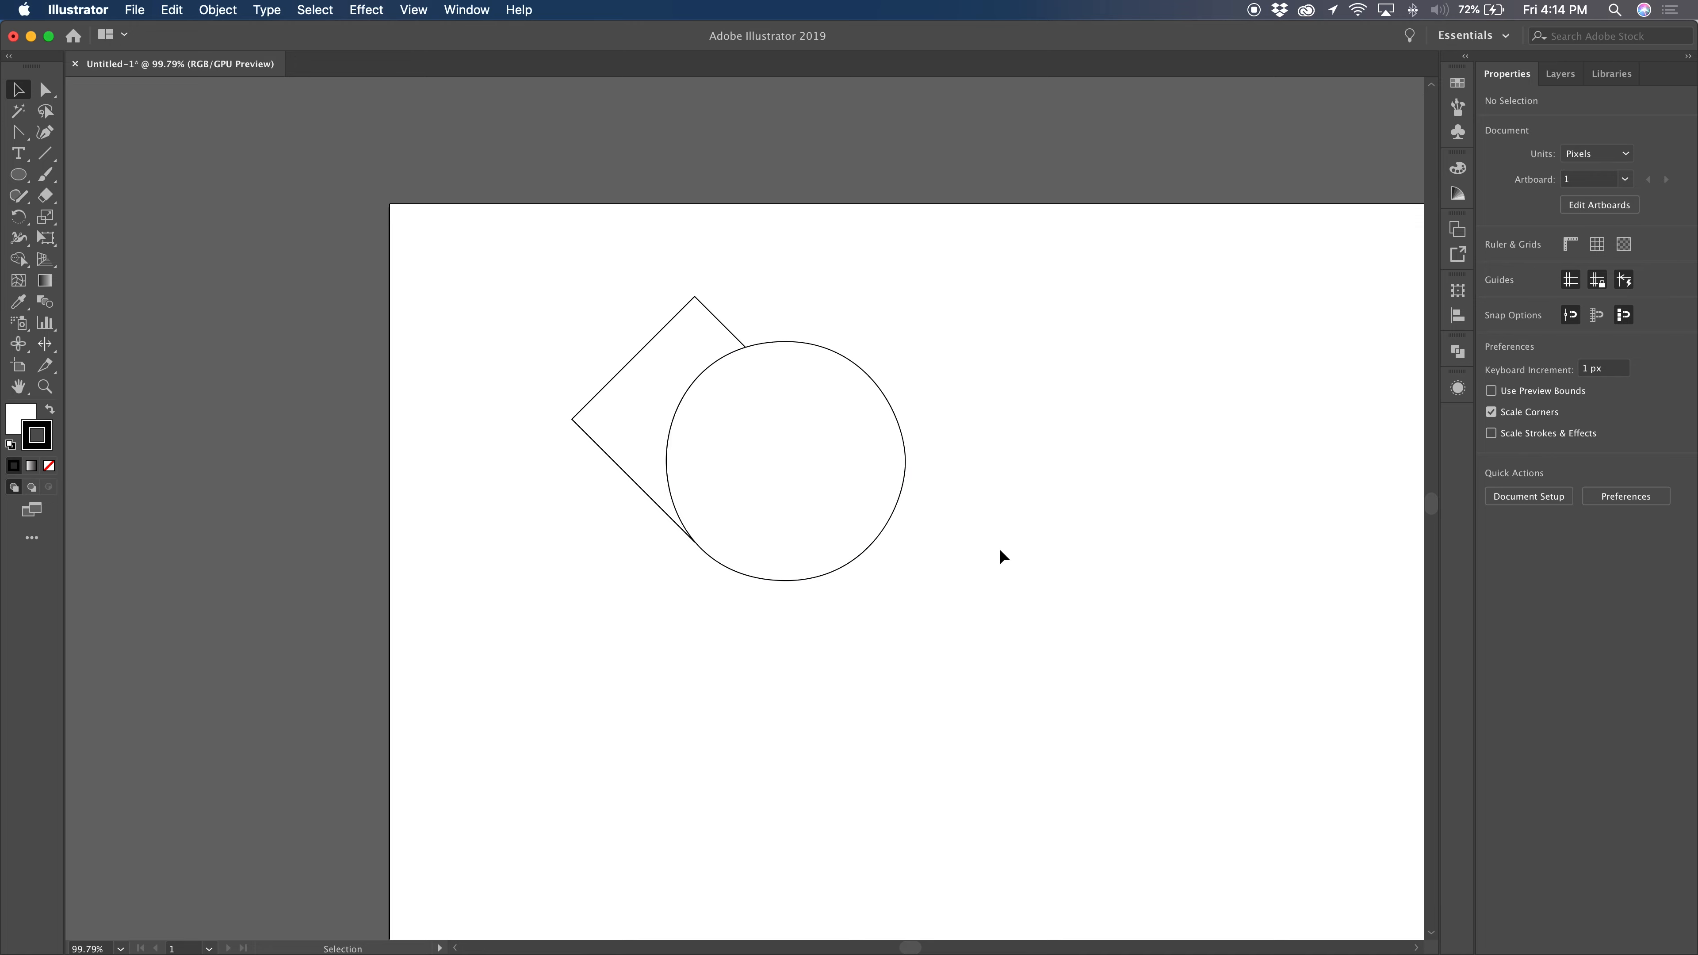
pyautogui.moveTo(839, 552); pyautogui.dragTo(770, 506)
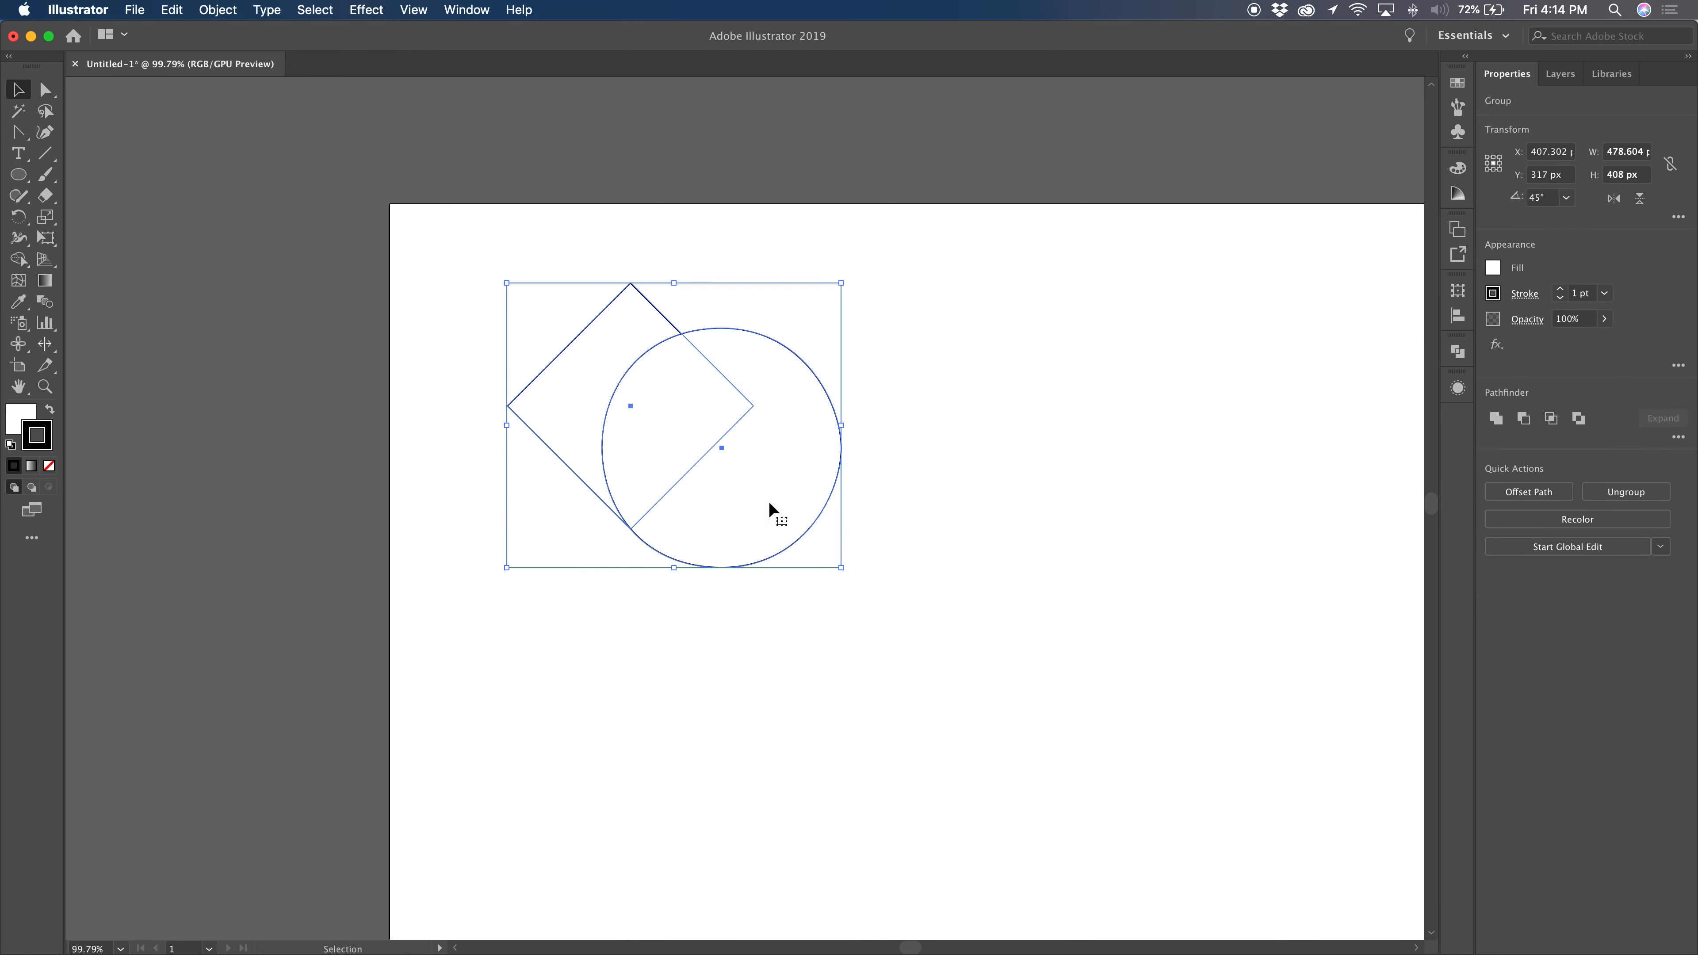
# Draw a separate circle about 191 px in diameter to the right of the group and deselect it.
pyautogui.click(18, 175)
pyautogui.moveTo(996, 366); pyautogui.dragTo(1130, 498)
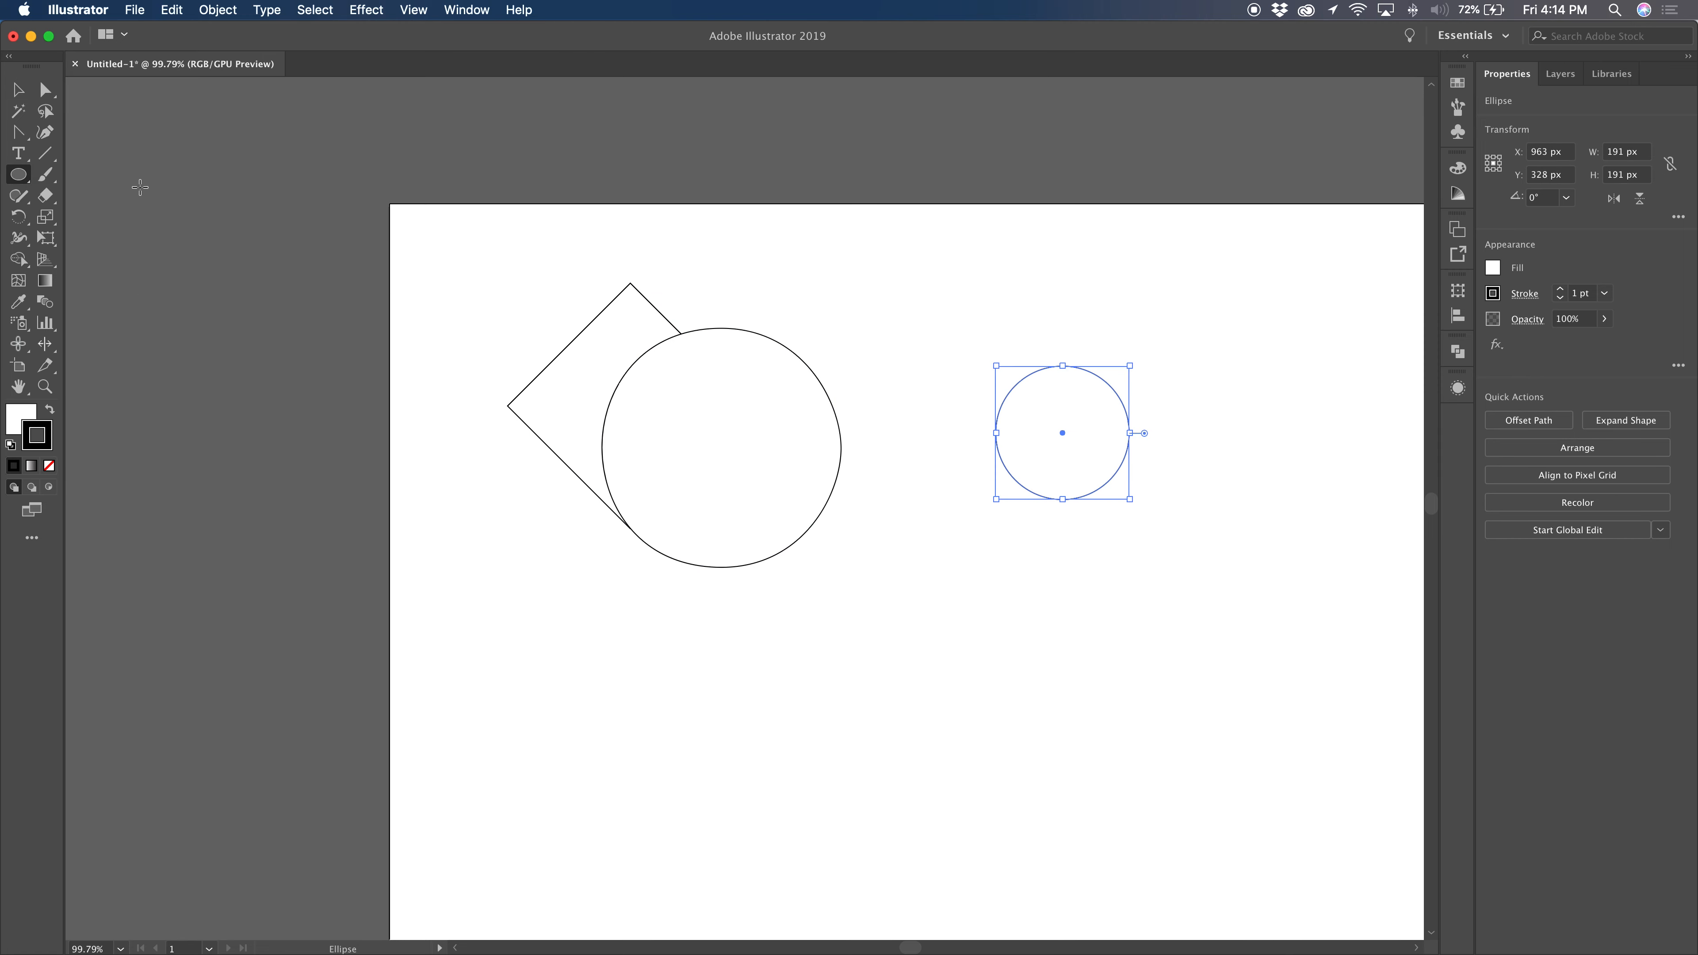
pyautogui.click(18, 89)
pyautogui.click(641, 231)
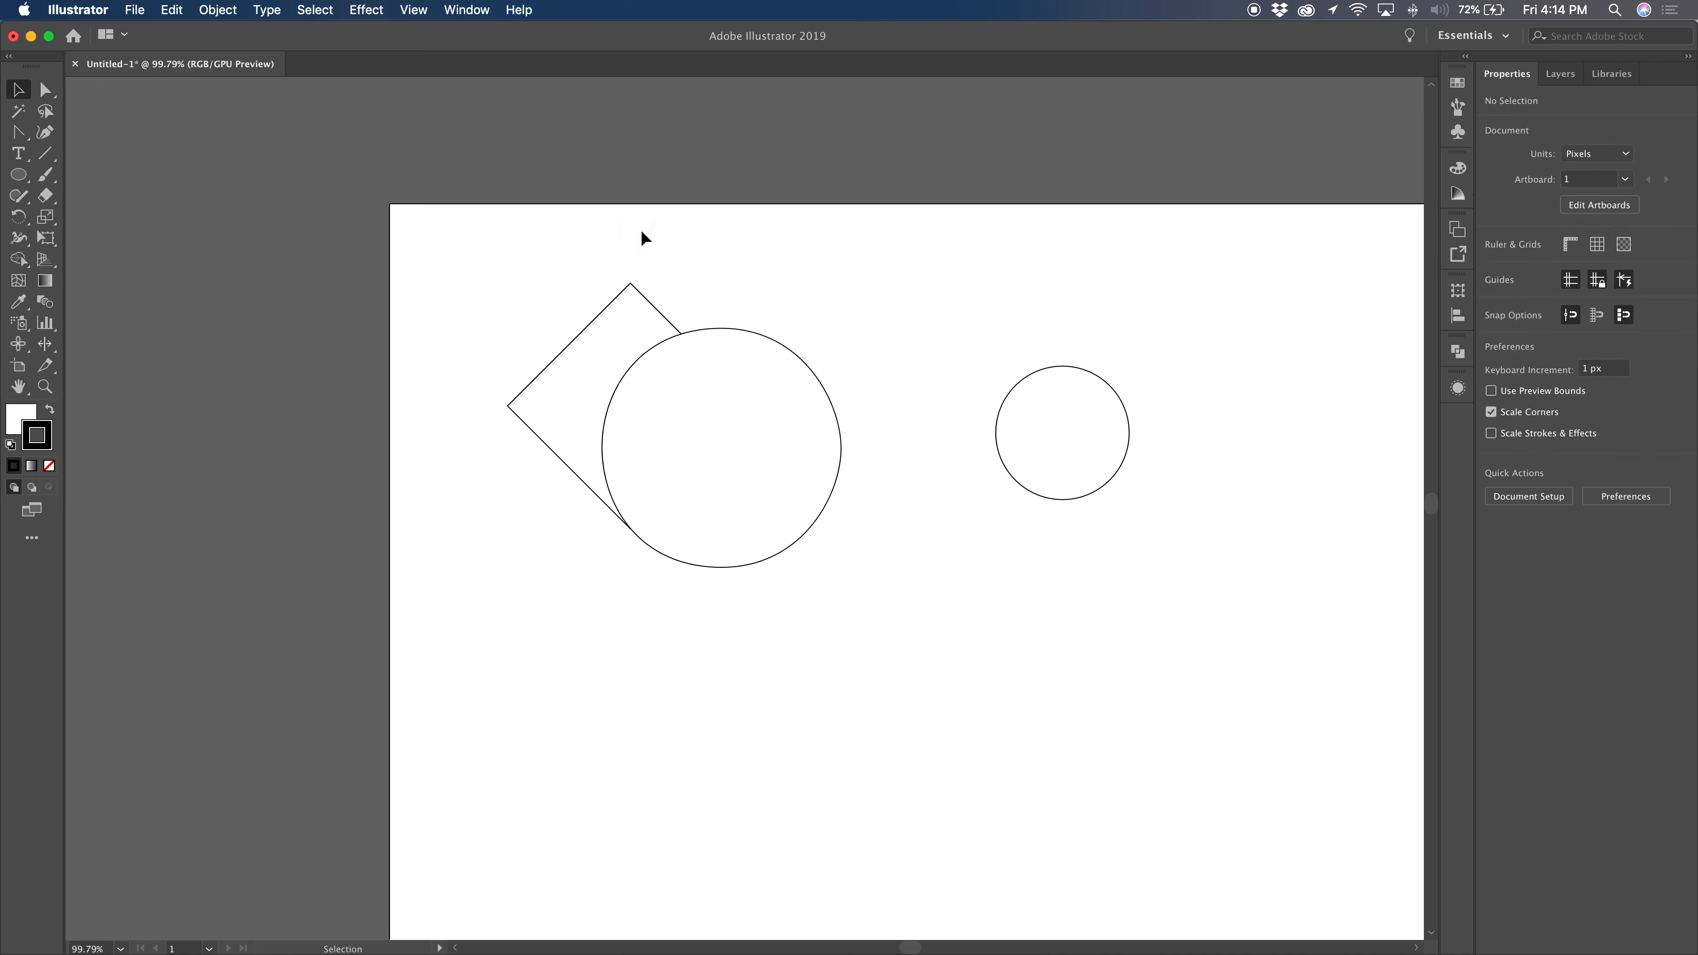
# Isolate the group, try to select and move the small circle outside it, and move the group's circle up above the diamond.
pyautogui.doubleClick(740, 448)
pyautogui.moveTo(1058, 434); pyautogui.dragTo(1083, 602)
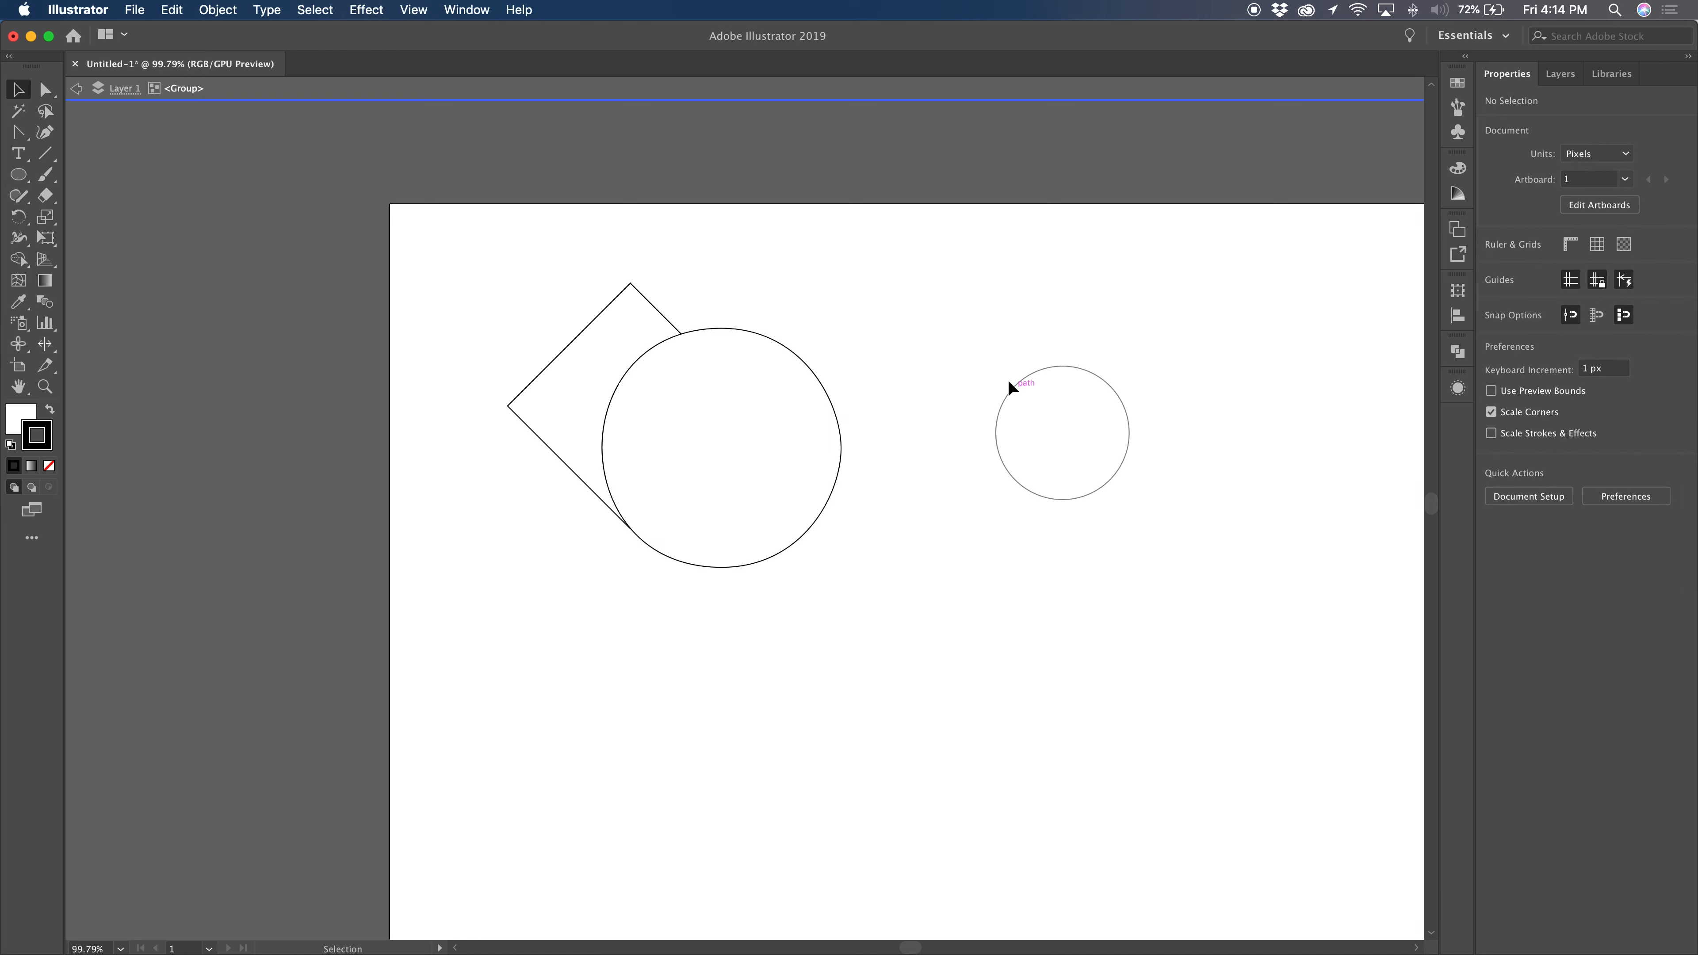
pyautogui.click(936, 386)
pyautogui.click(1024, 369)
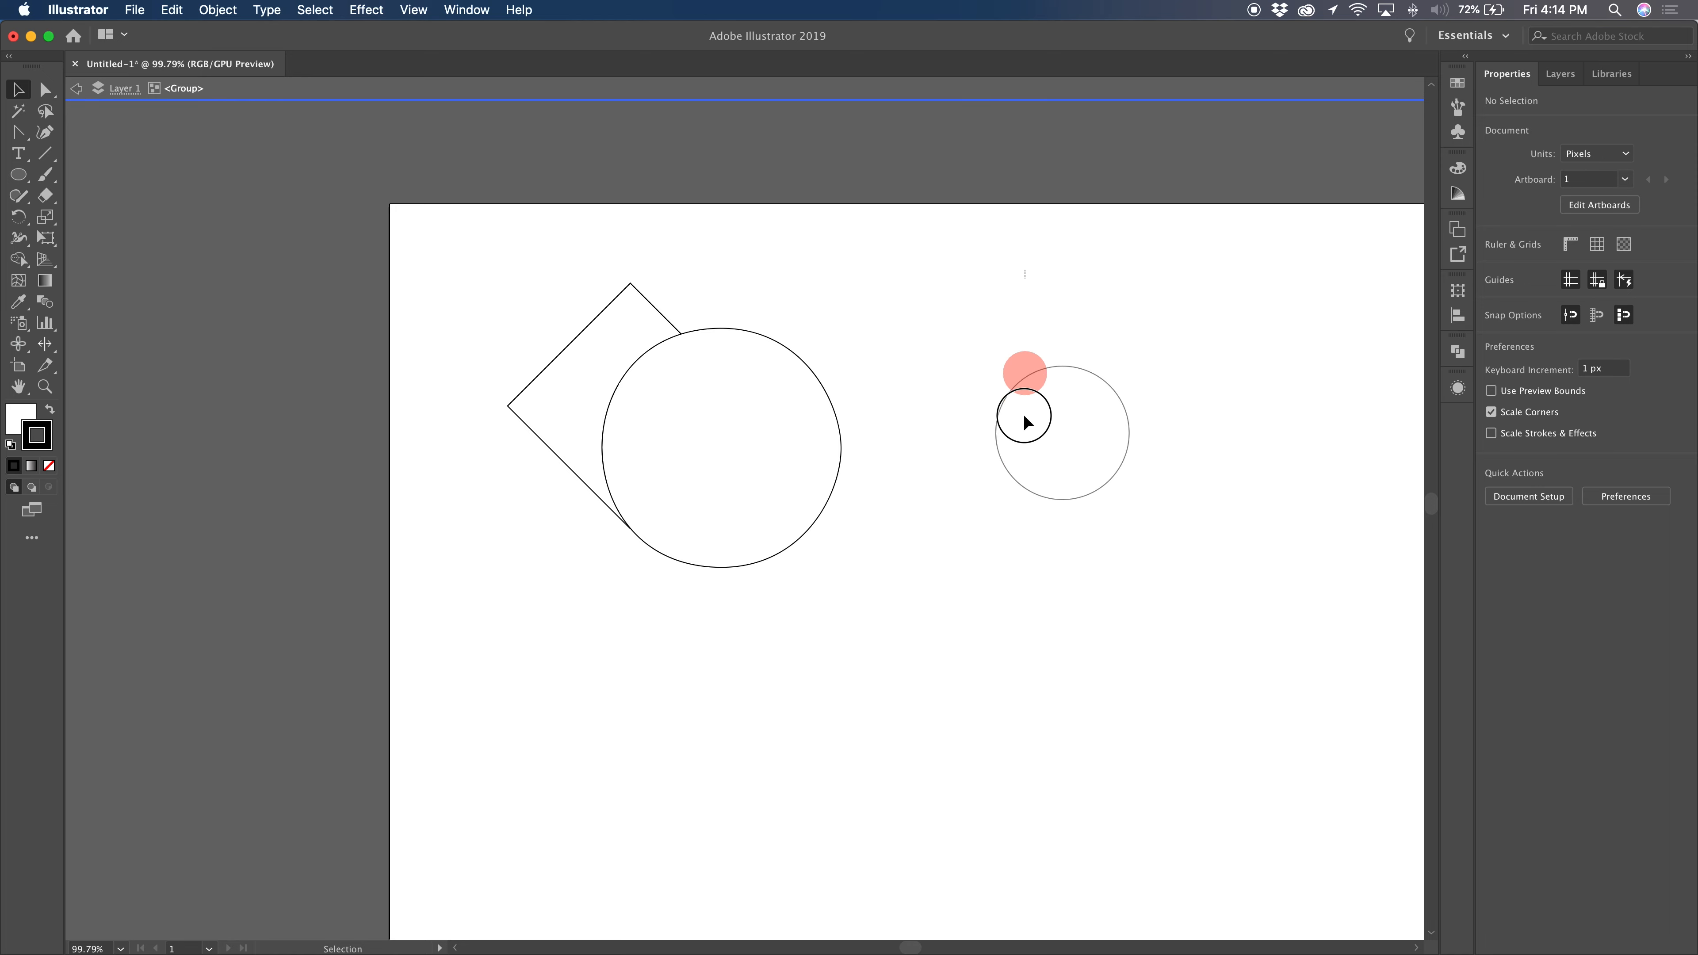
pyautogui.moveTo(1060, 480); pyautogui.dragTo(1038, 597)
pyautogui.click(709, 440)
pyautogui.moveTo(712, 481); pyautogui.dragTo(689, 329)
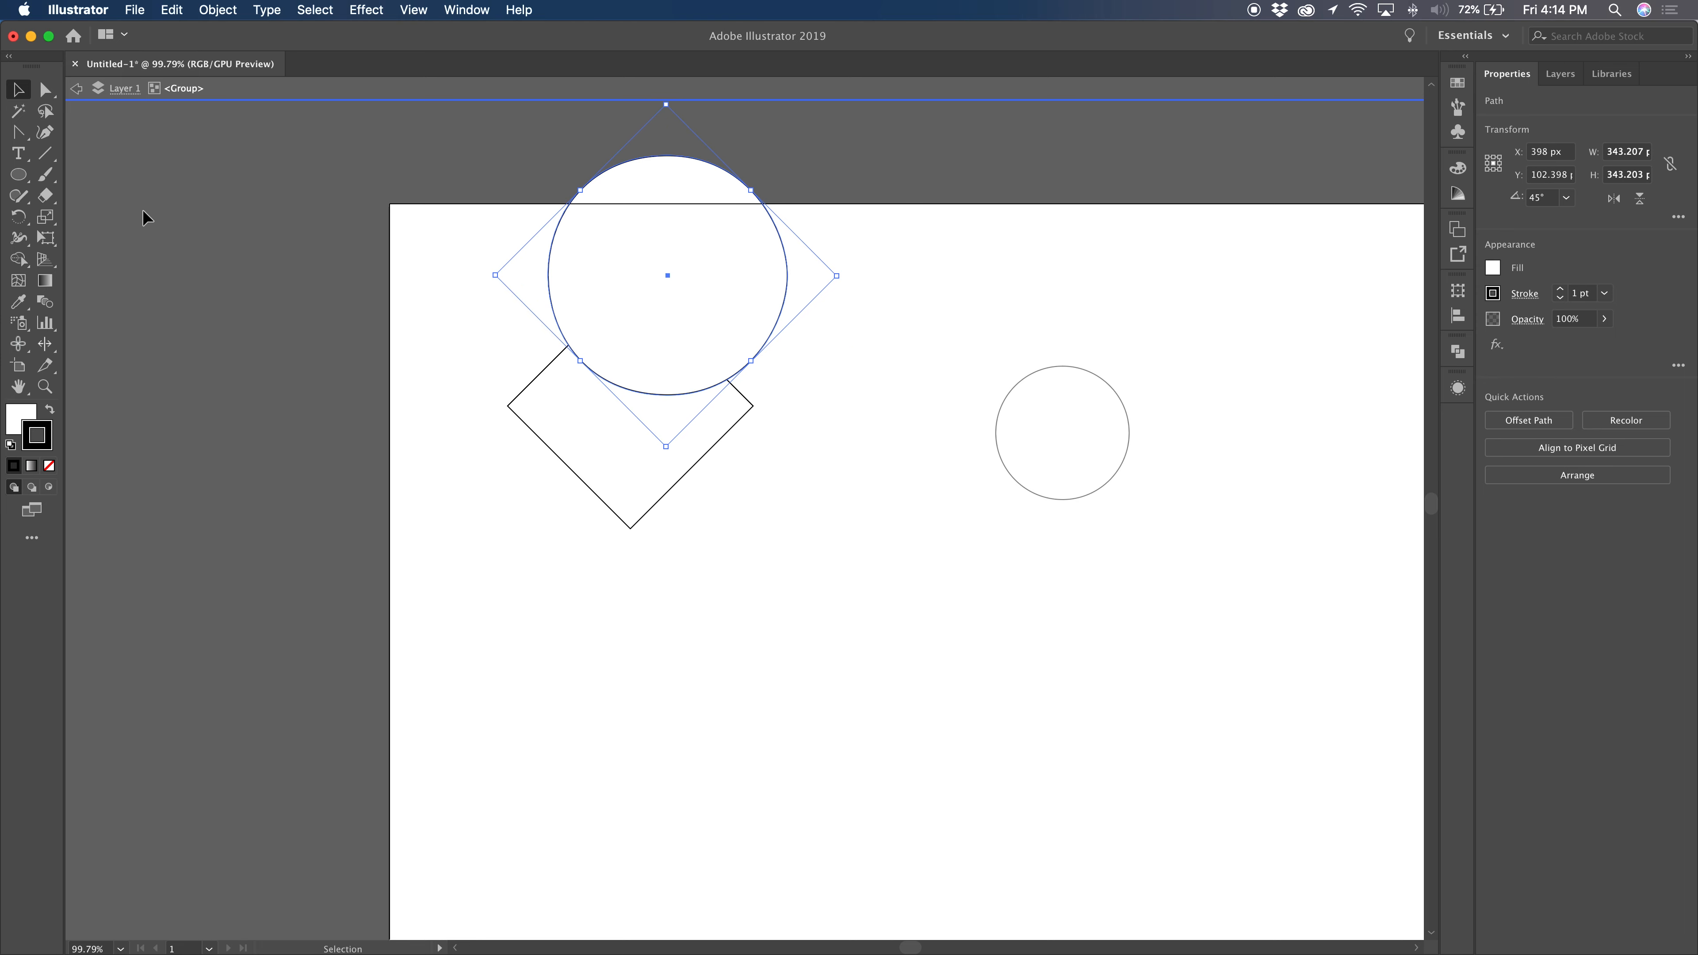
# Draw a rectangle about 244 × 140 px over the circle and diamond inside the isolated group, and exit isolation.
pyautogui.moveTo(18, 175); pyautogui.dragTo(79, 182)
pyautogui.moveTo(494, 308); pyautogui.dragTo(664, 405)
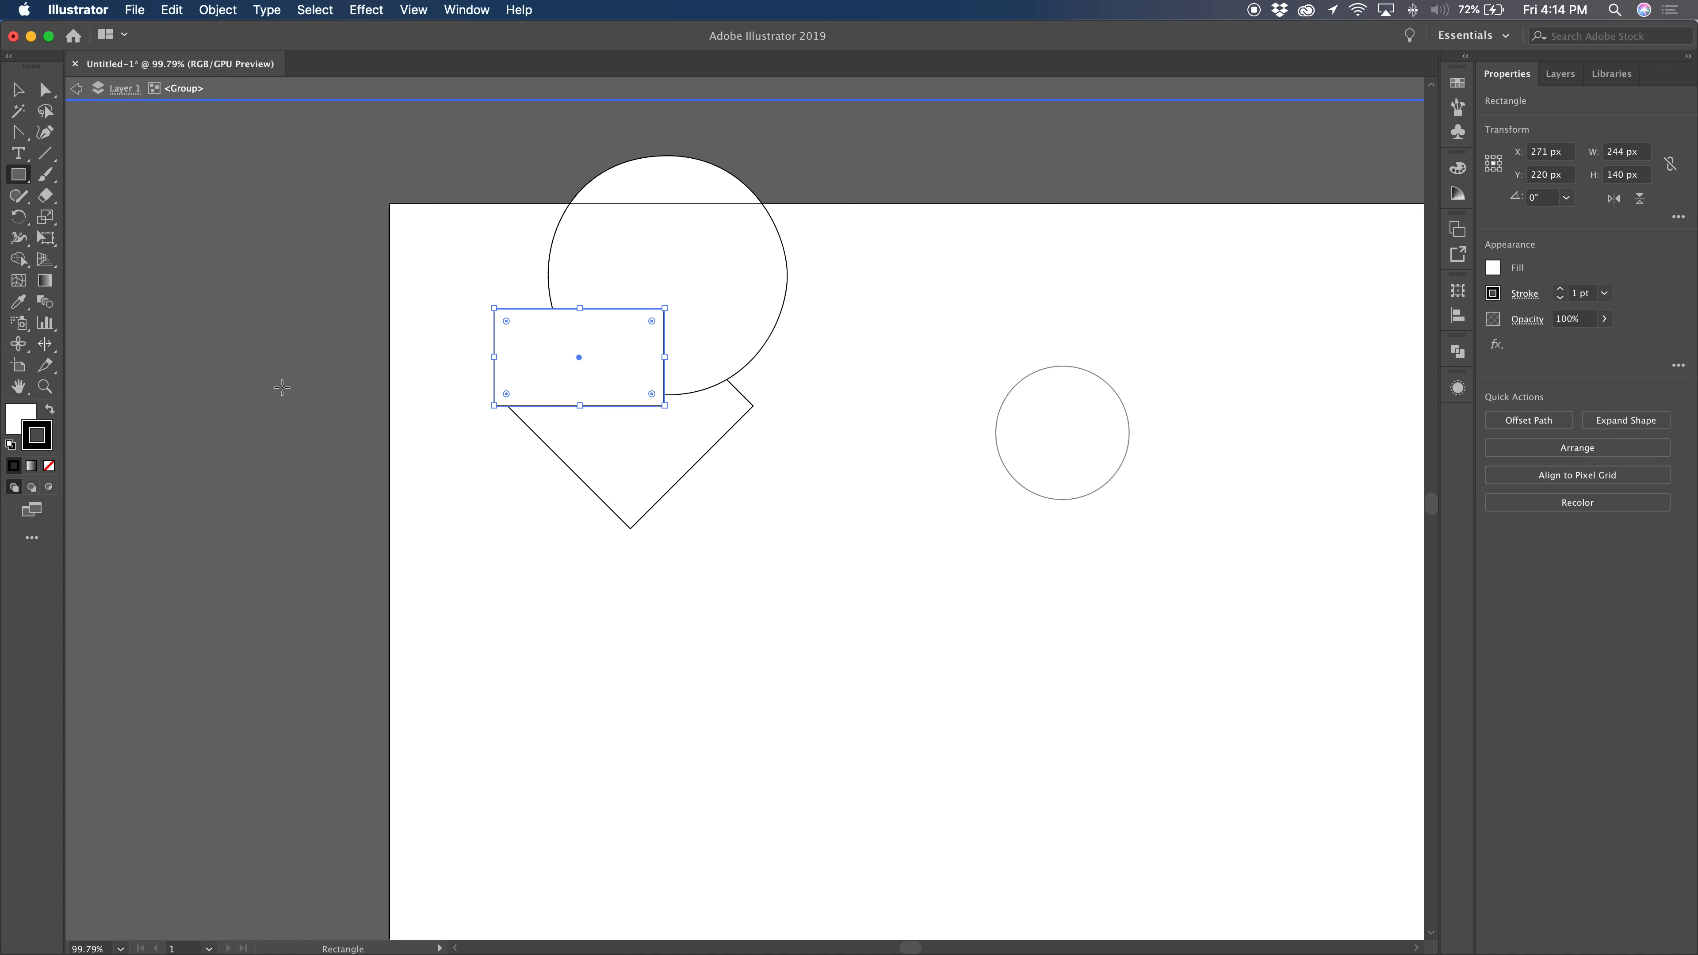
pyautogui.click(18, 89)
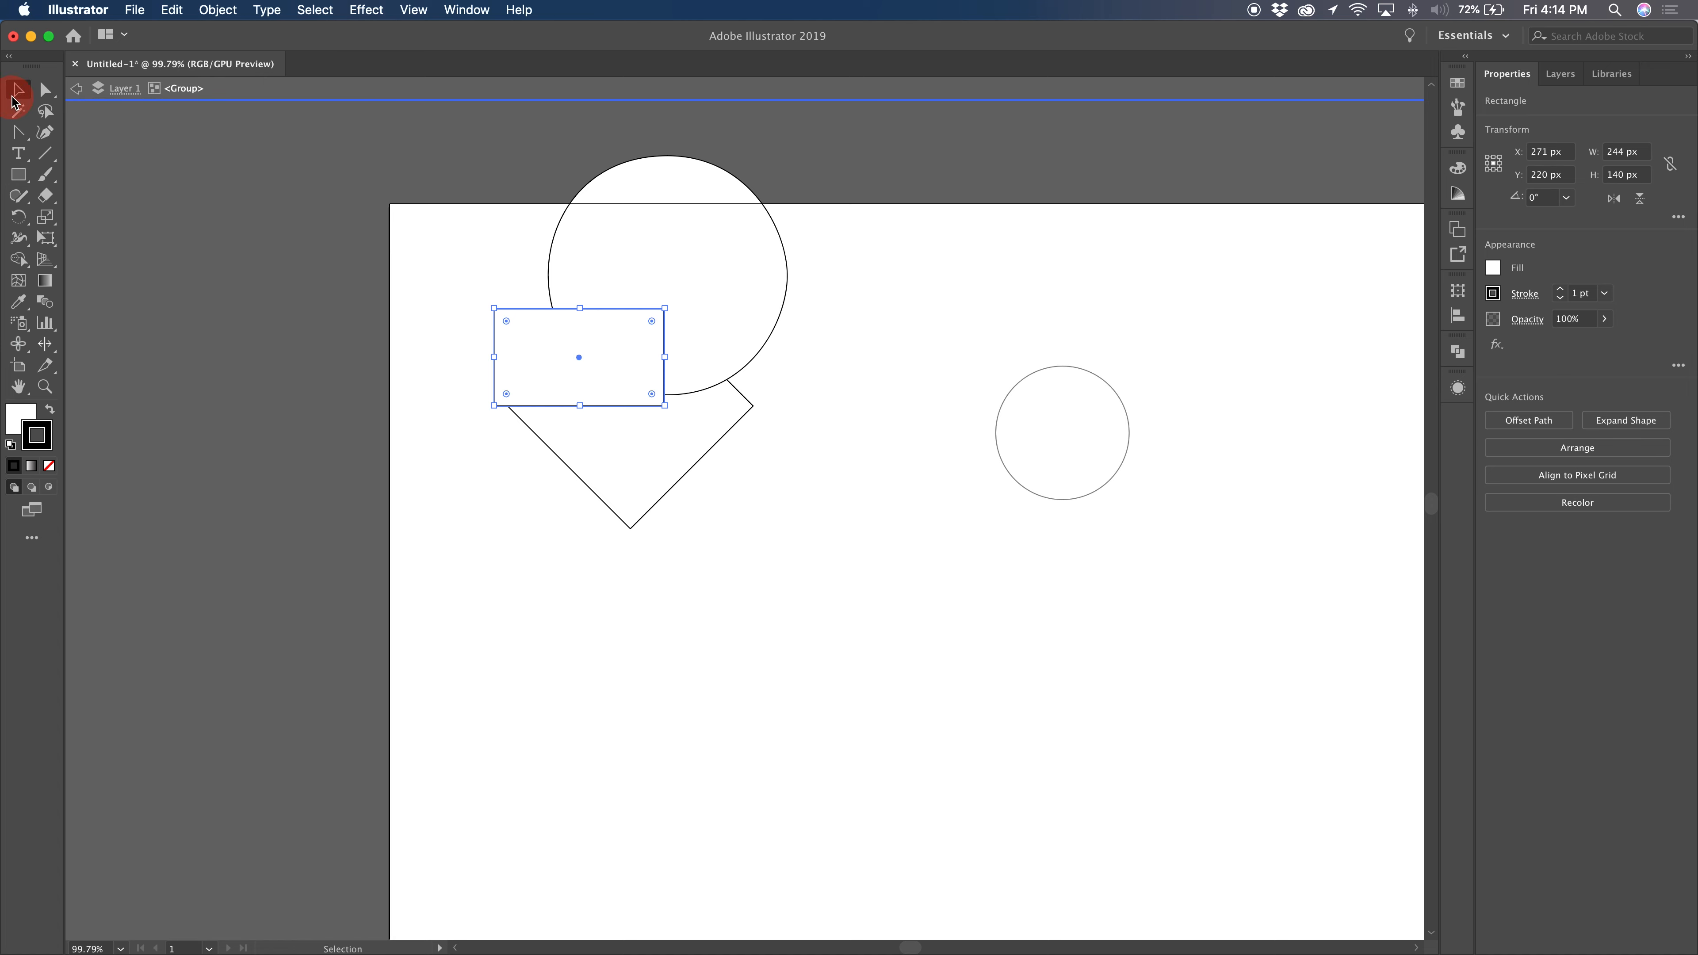
pyautogui.doubleClick(338, 352)
# Move the whole group down, and move the separate small circle left and slightly down.
pyautogui.moveTo(670, 455); pyautogui.dragTo(685, 629)
pyautogui.click(1044, 427)
pyautogui.moveTo(1076, 471); pyautogui.dragTo(972, 511)
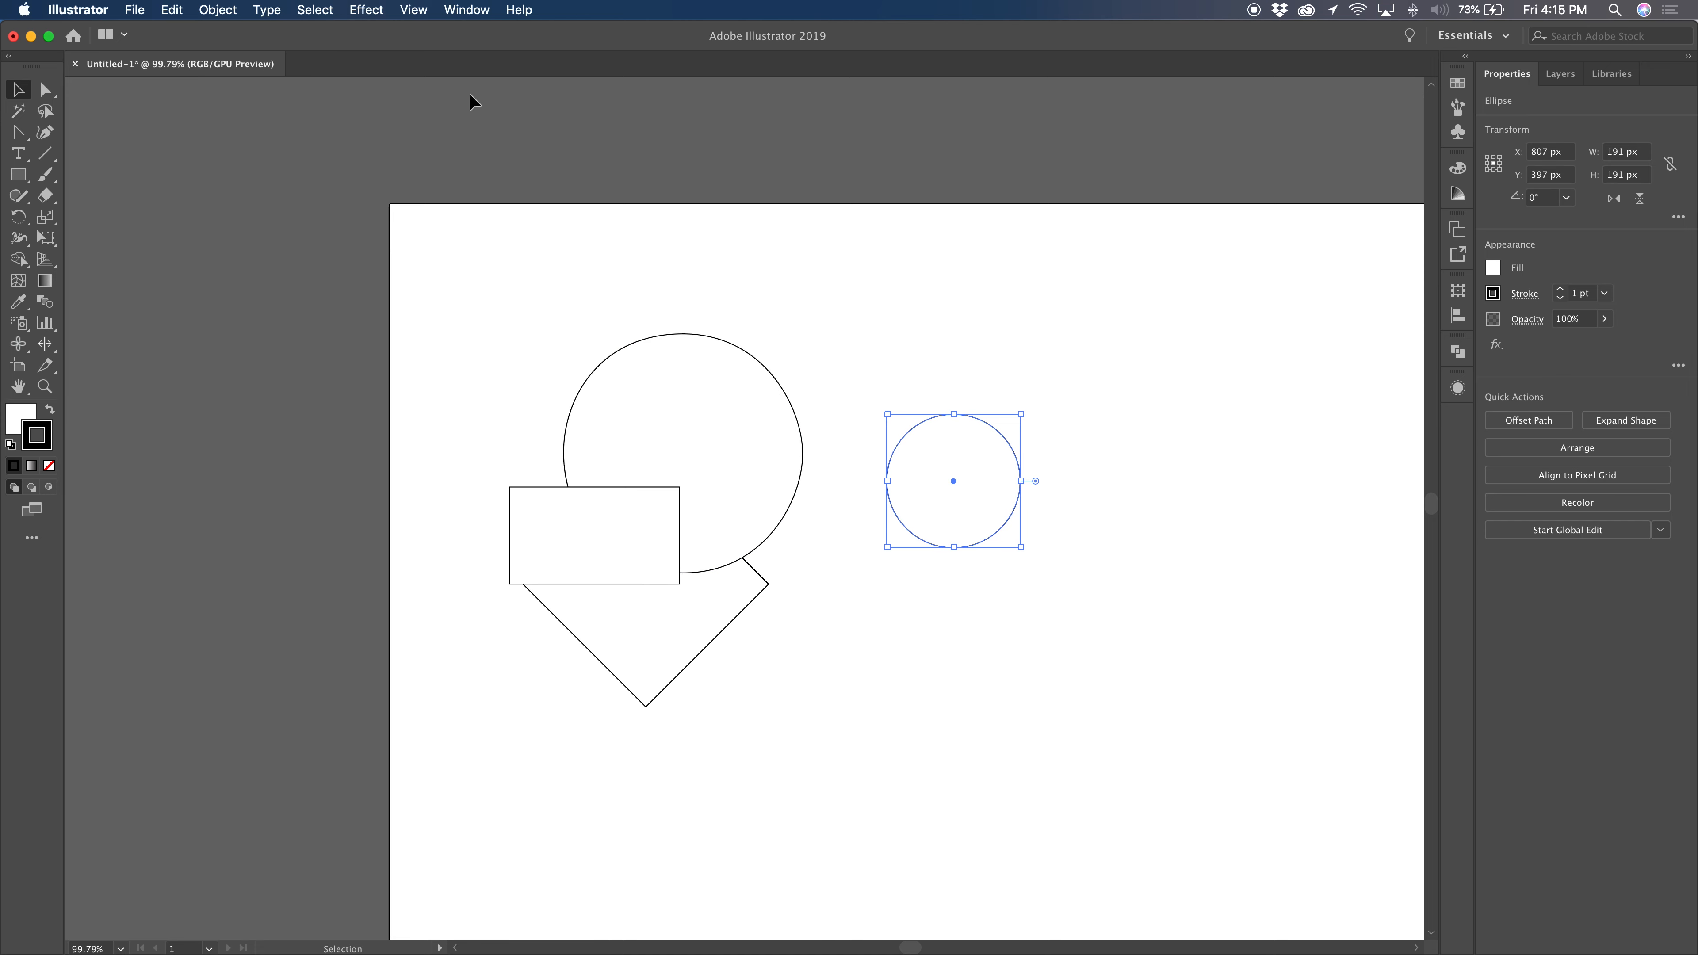
# Isolate the group to spread its circle and rectangle away from the diamond, exit isolation, and move the group down and left.
pyautogui.doubleClick(657, 568)
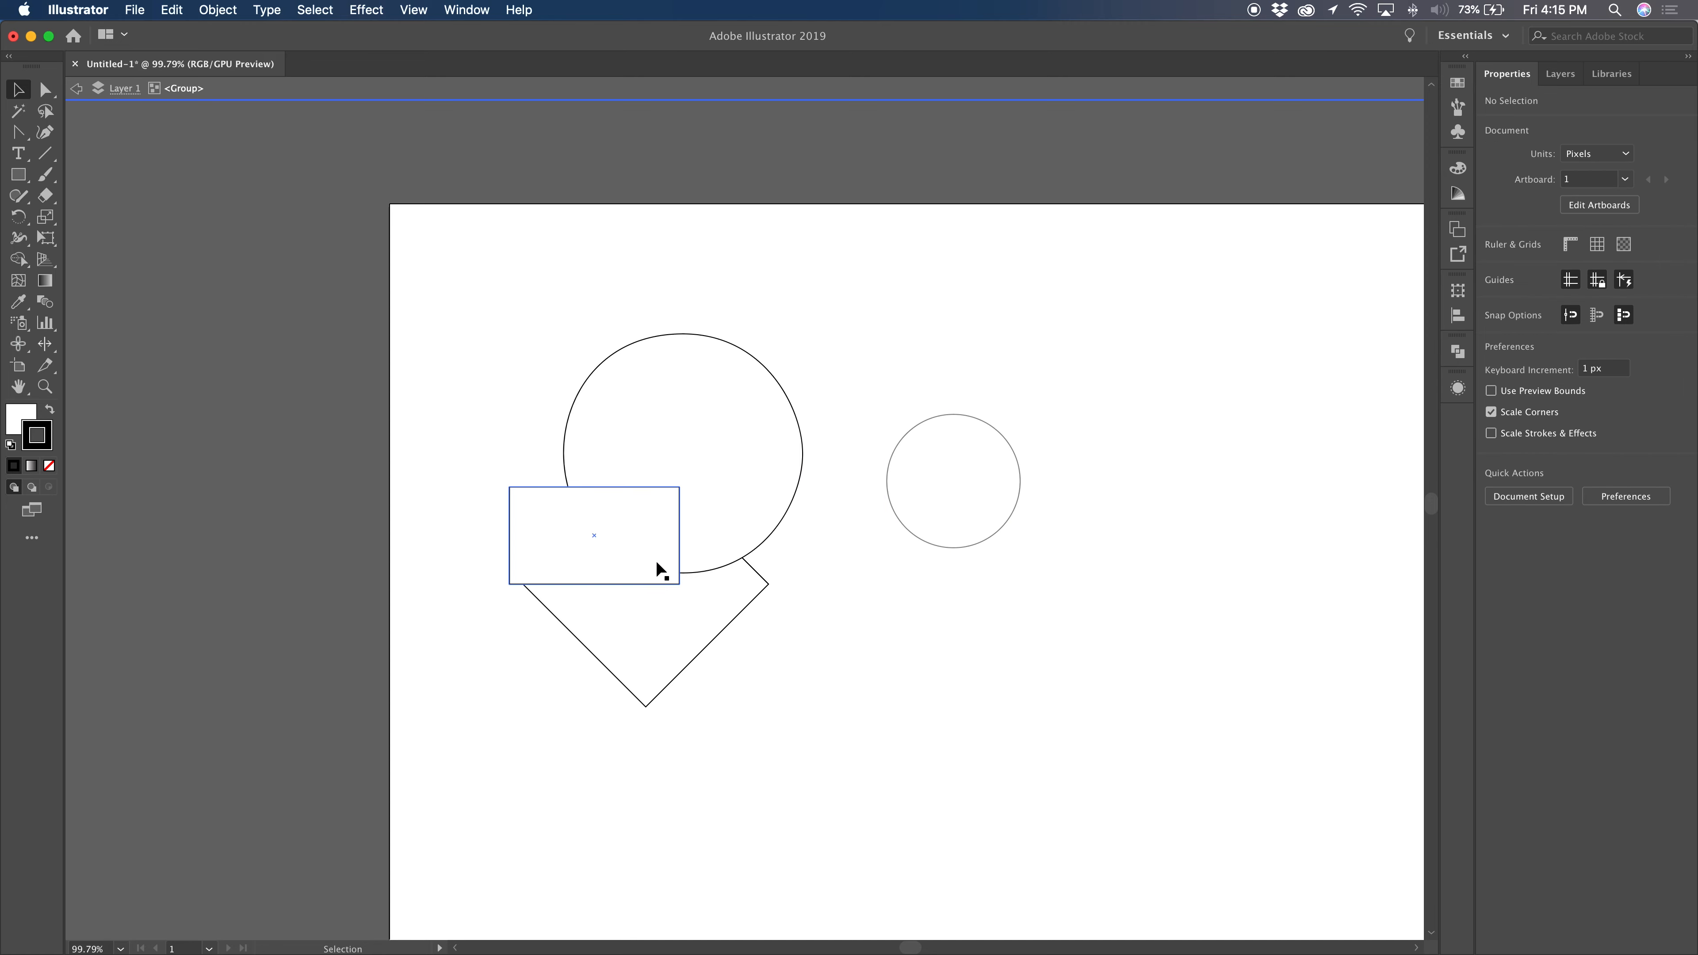
pyautogui.click(752, 553)
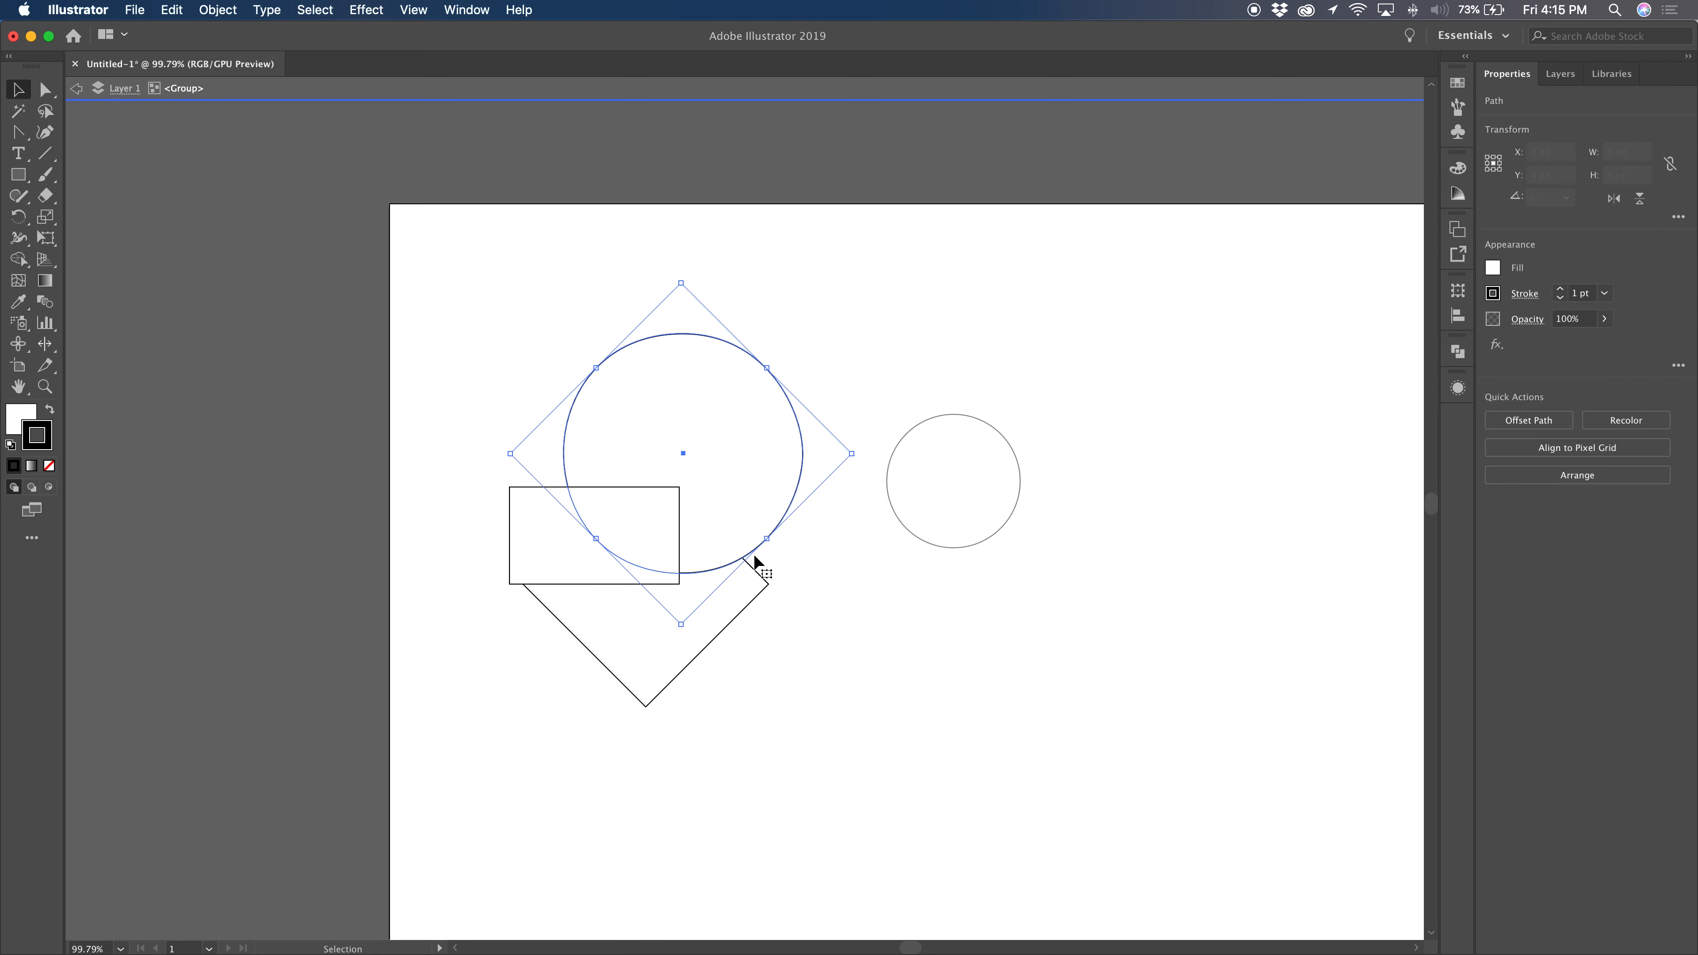
pyautogui.click(882, 621)
pyautogui.moveTo(770, 519); pyautogui.dragTo(801, 366)
pyautogui.moveTo(644, 539); pyautogui.dragTo(549, 477)
pyautogui.doubleClick(774, 643)
pyautogui.moveTo(677, 372); pyautogui.dragTo(586, 550)
pyautogui.click(849, 579)
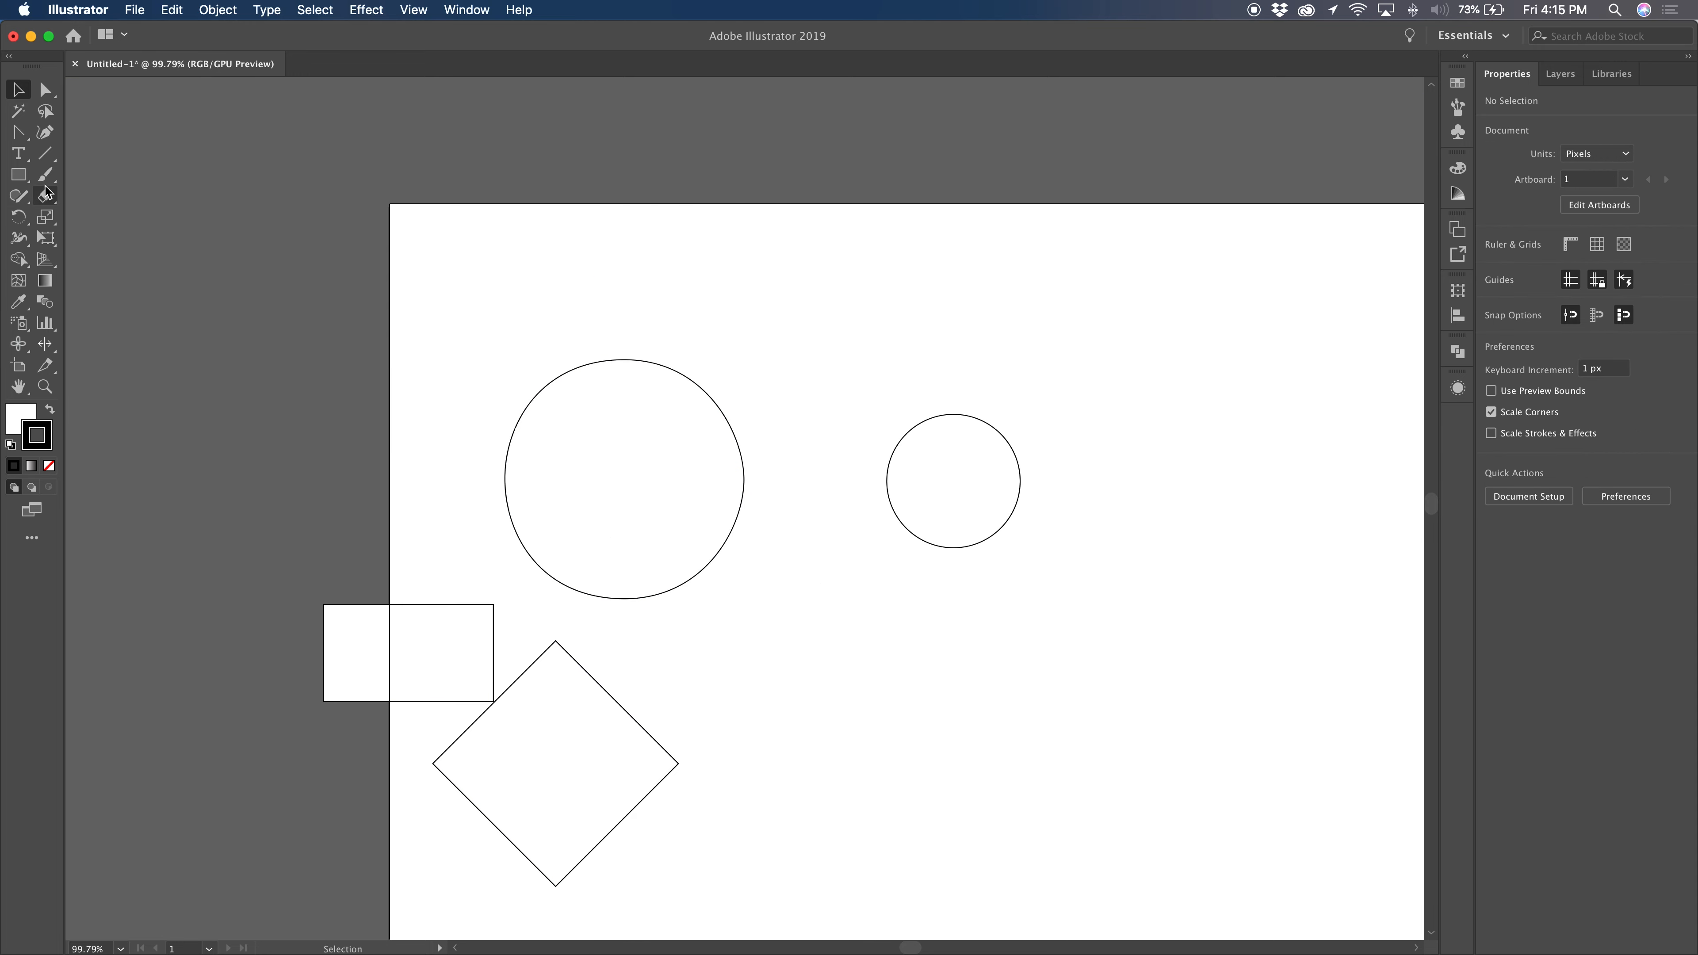
# Add three anchor points to the small circle's outline, two on its upper left and one on its lower left.
pyautogui.press('=')
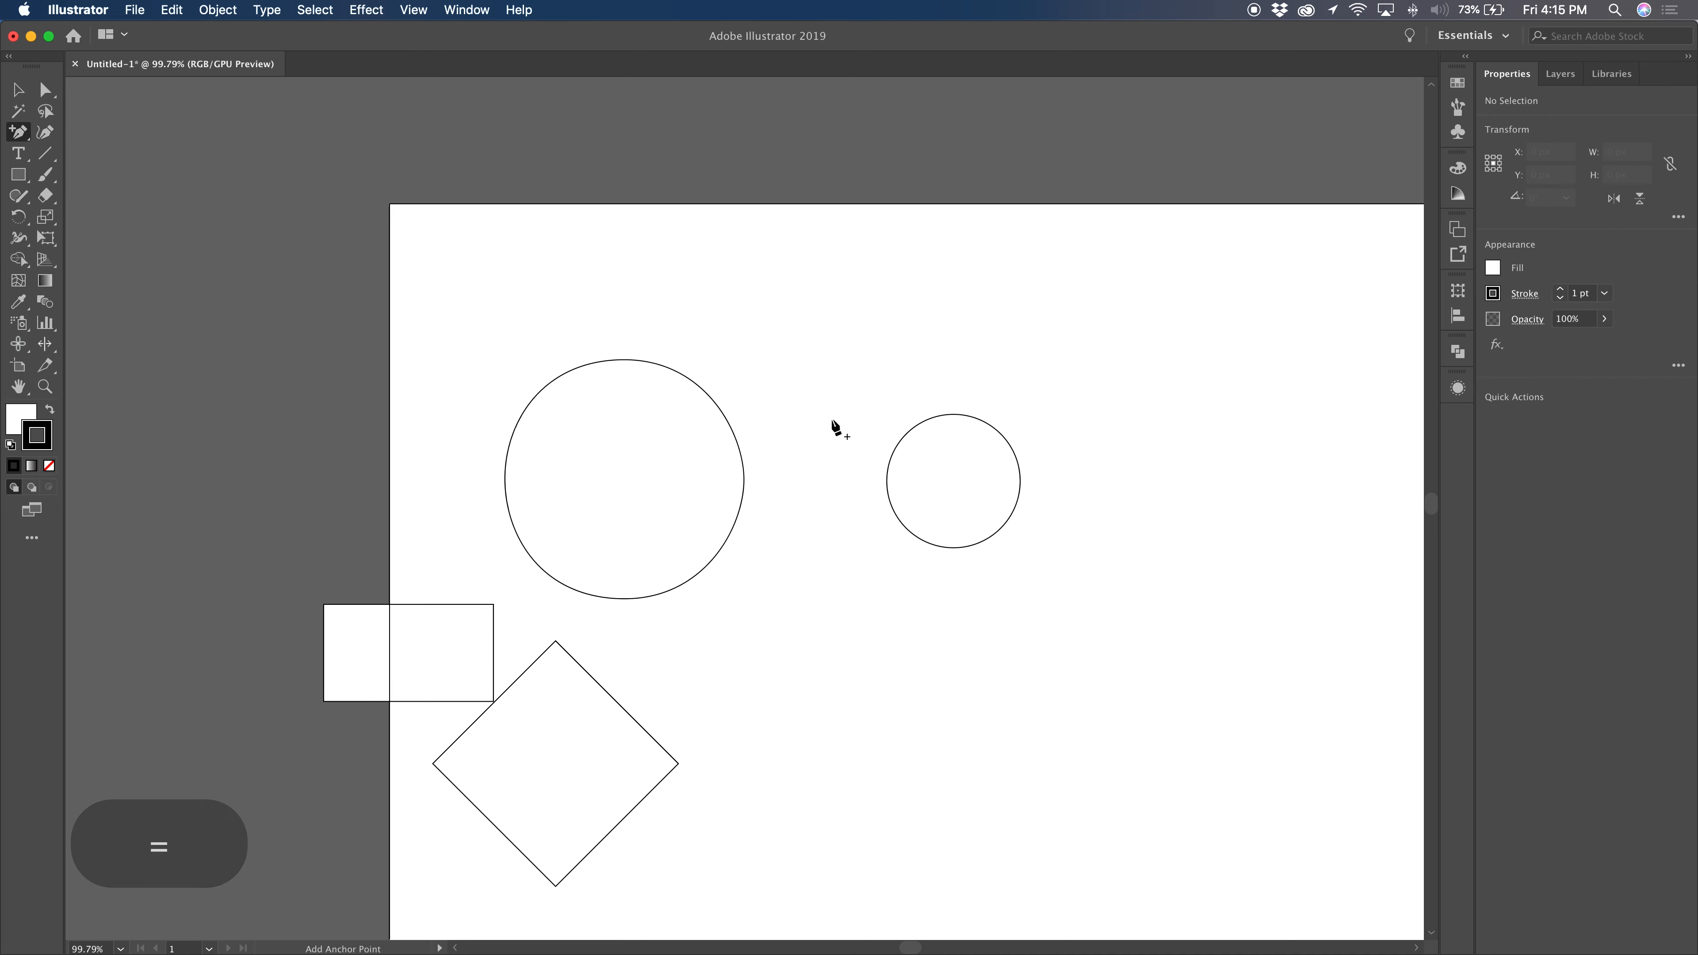
pyautogui.click(892, 444)
pyautogui.click(925, 425)
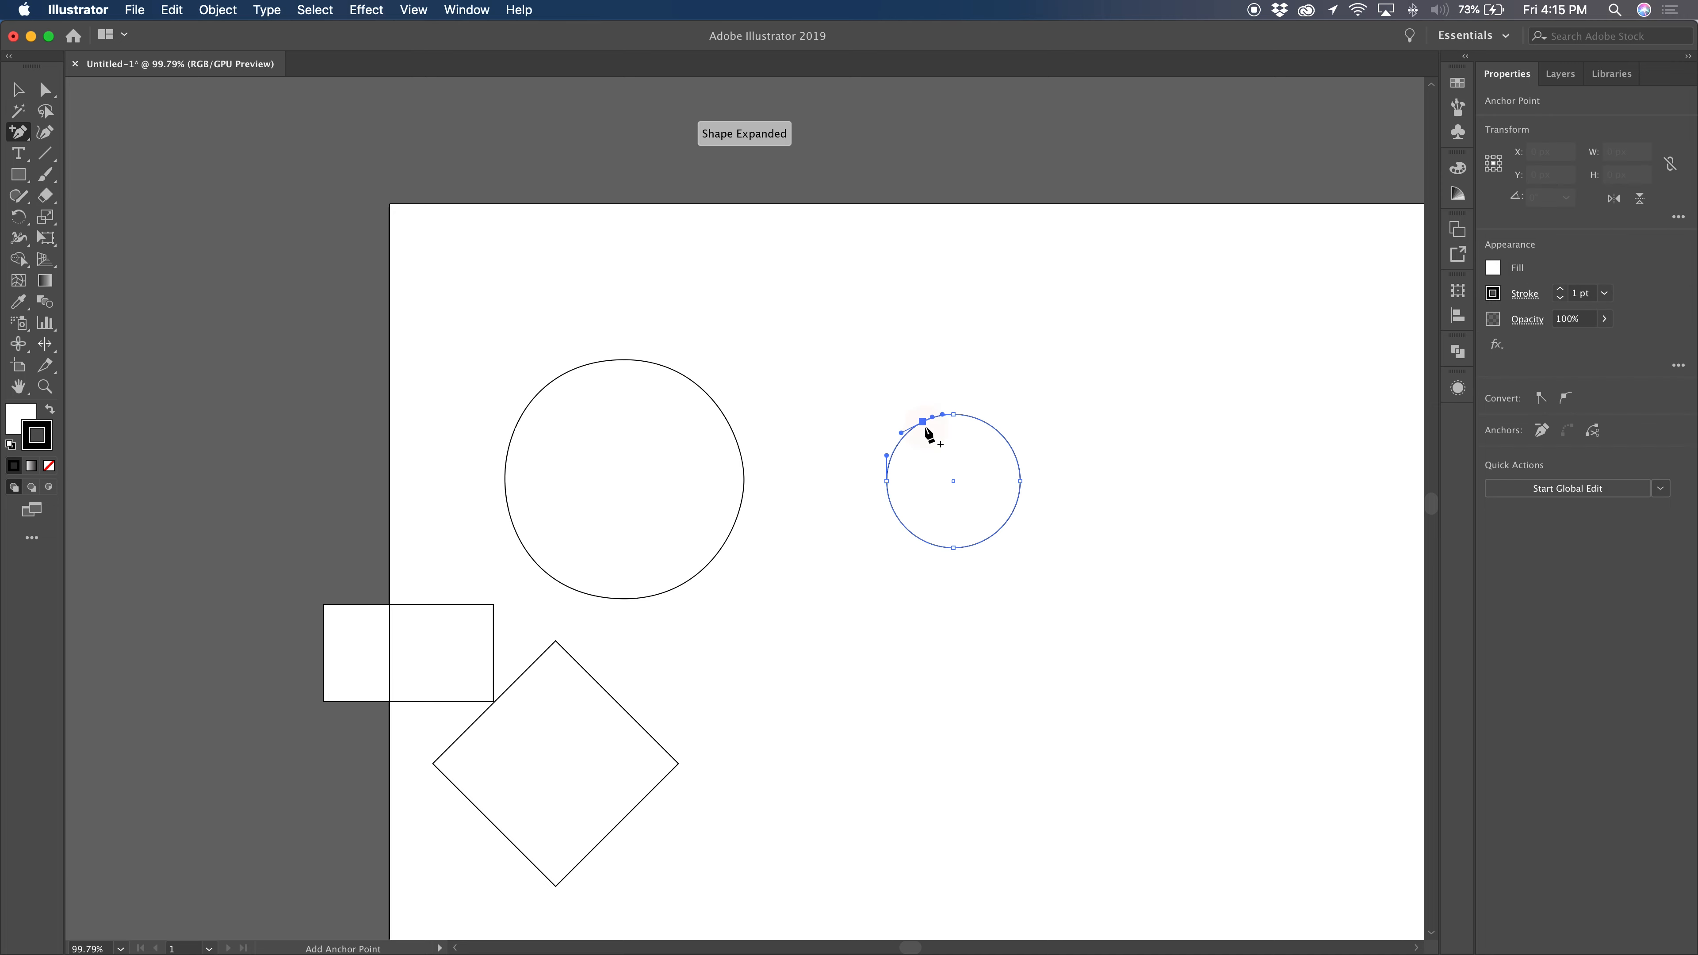
pyautogui.click(912, 533)
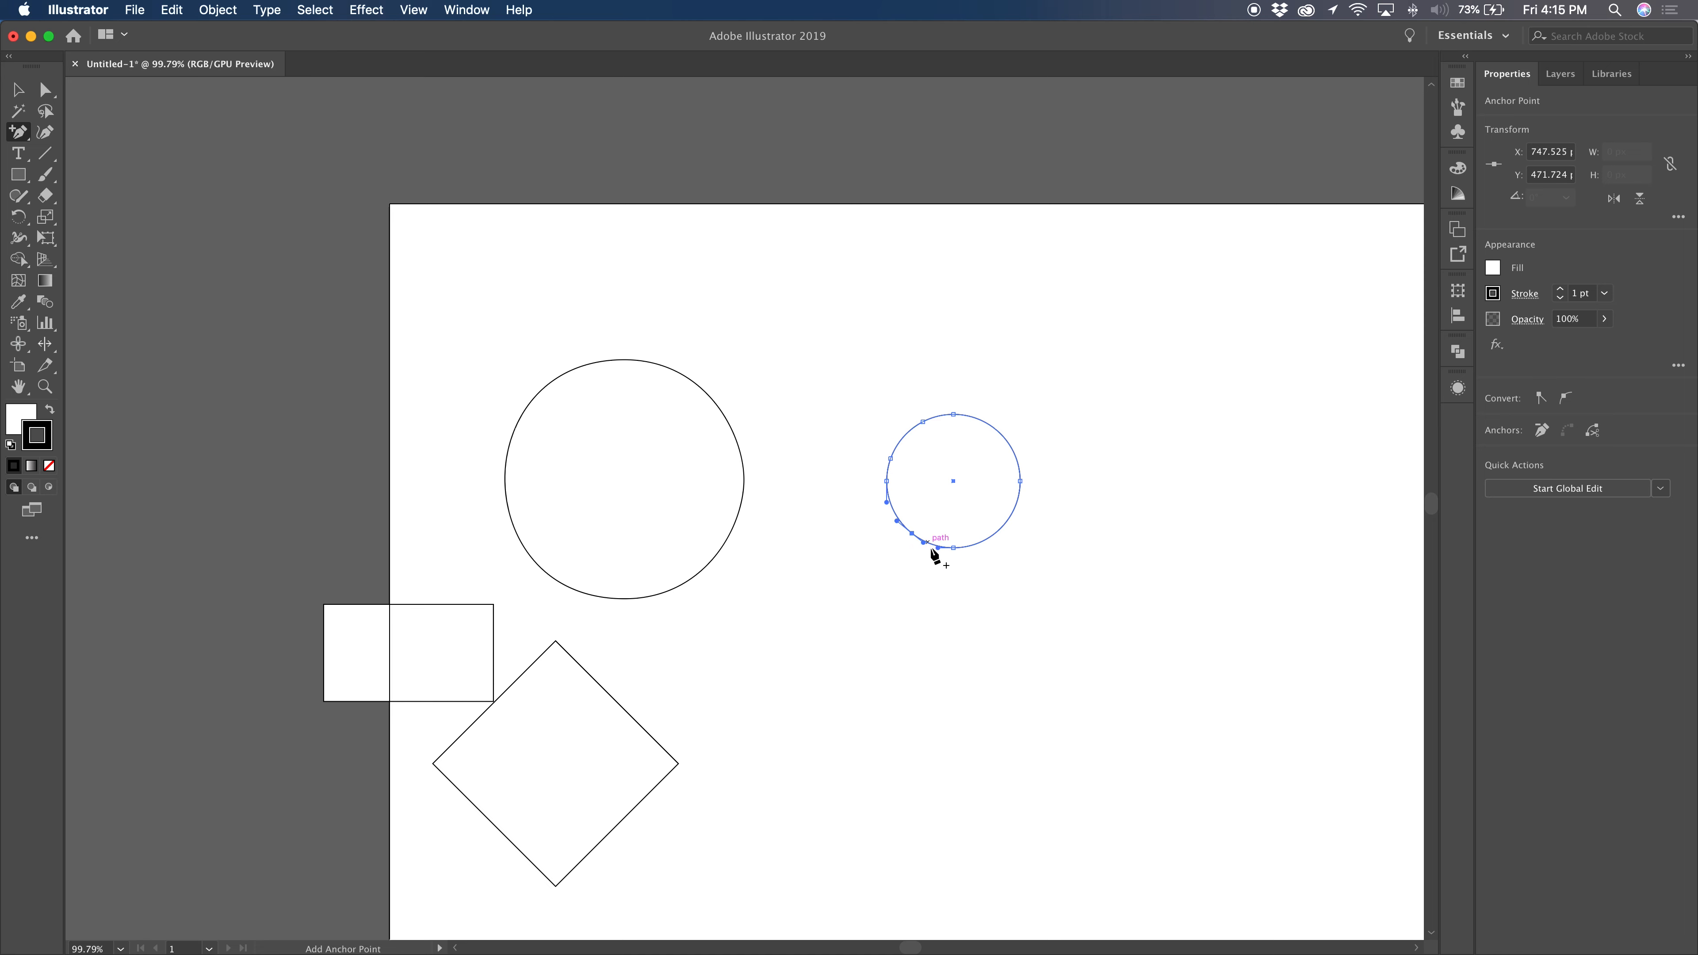
# Delete the bottom and right anchor points of the small circle.
pyautogui.press('-')
pyautogui.click(953, 547)
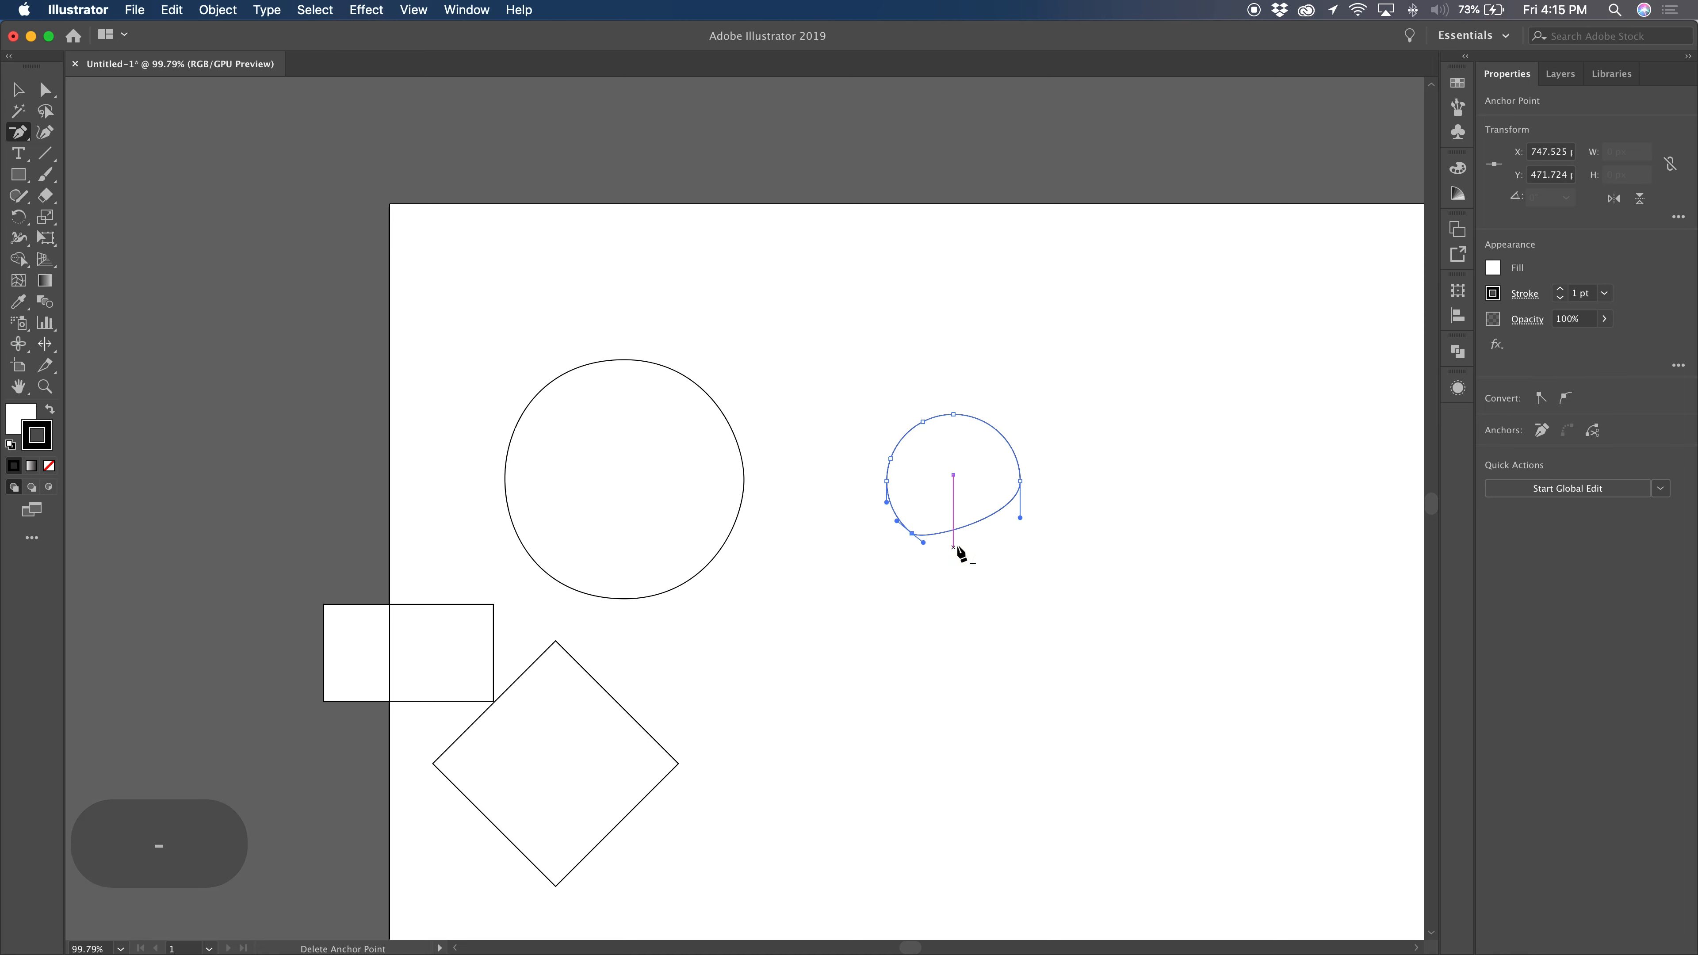
pyautogui.click(1020, 481)
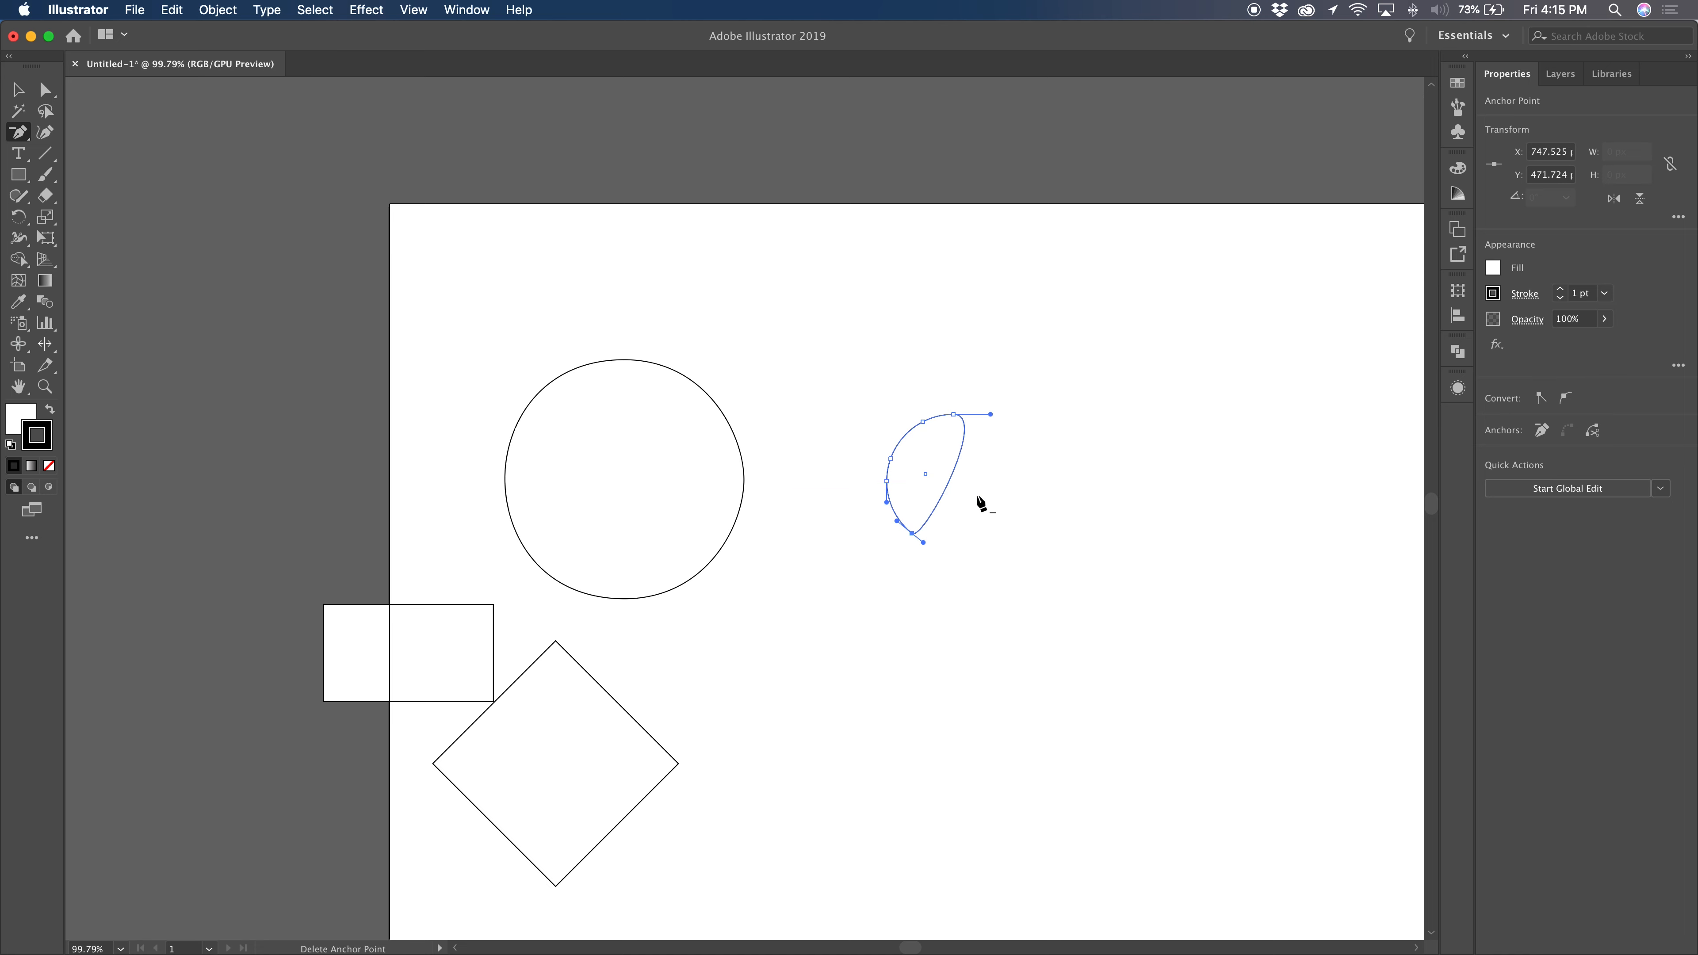
# Convert the reshaped circle's lower-left anchor to a corner, pull long curve handles from its upper-left anchor, and deselect the path.
pyautogui.hotkey('shift', 'c')
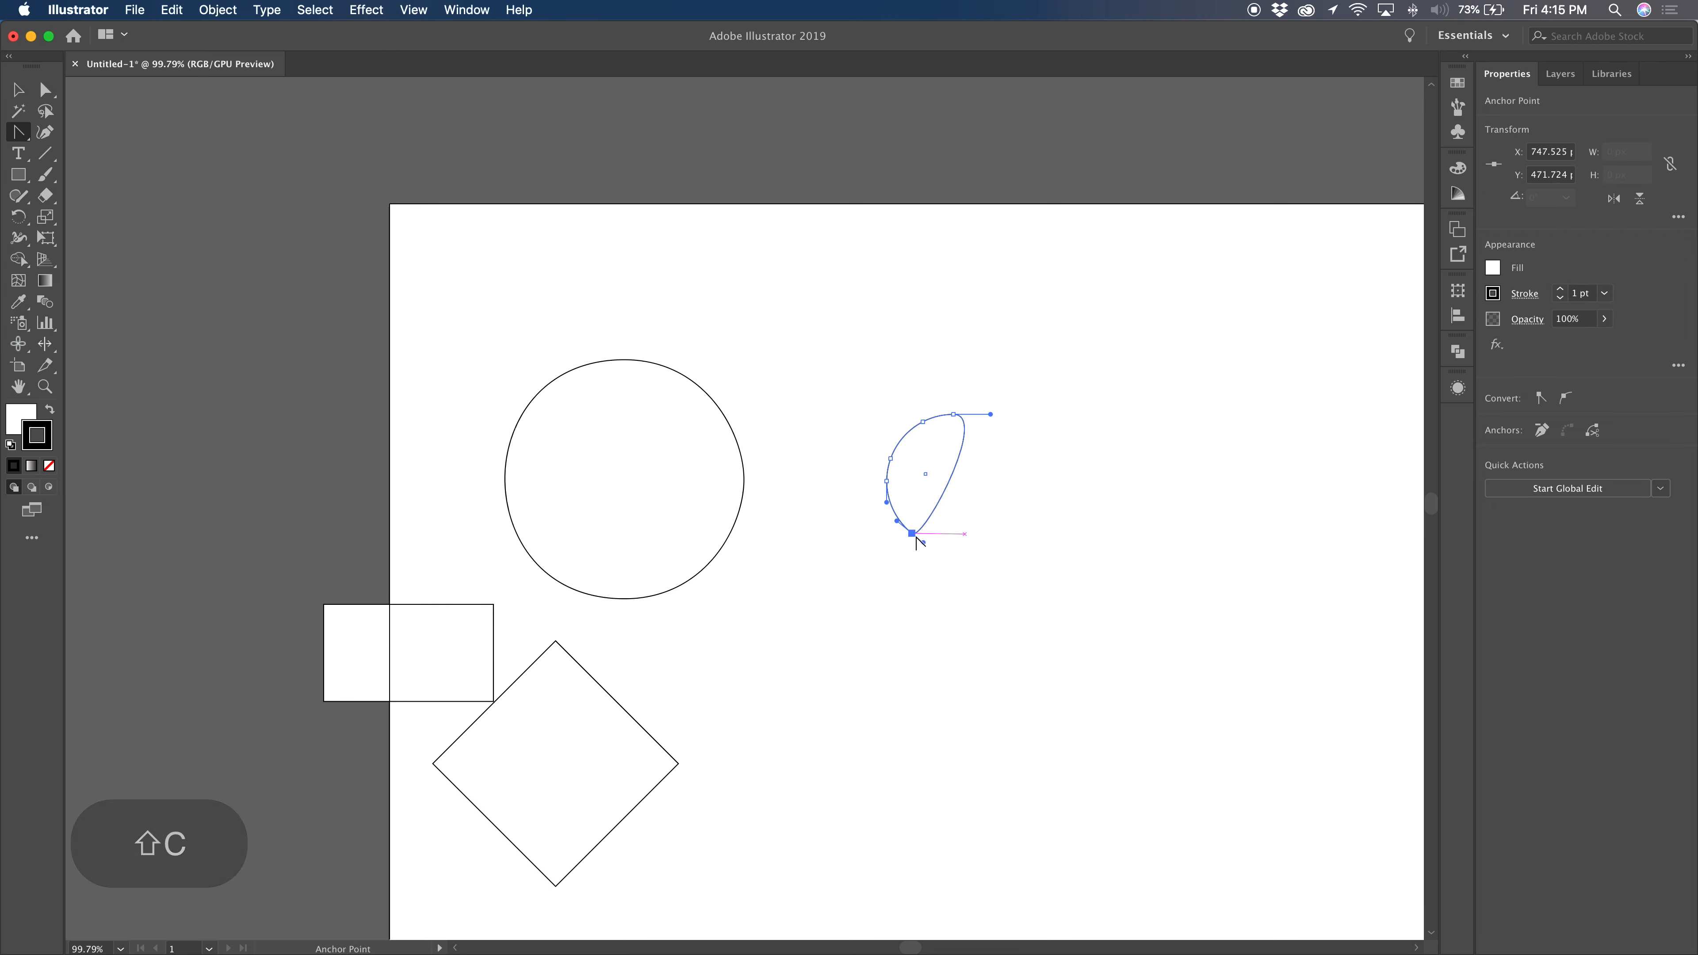
pyautogui.moveTo(924, 542); pyautogui.dragTo(1117, 693)
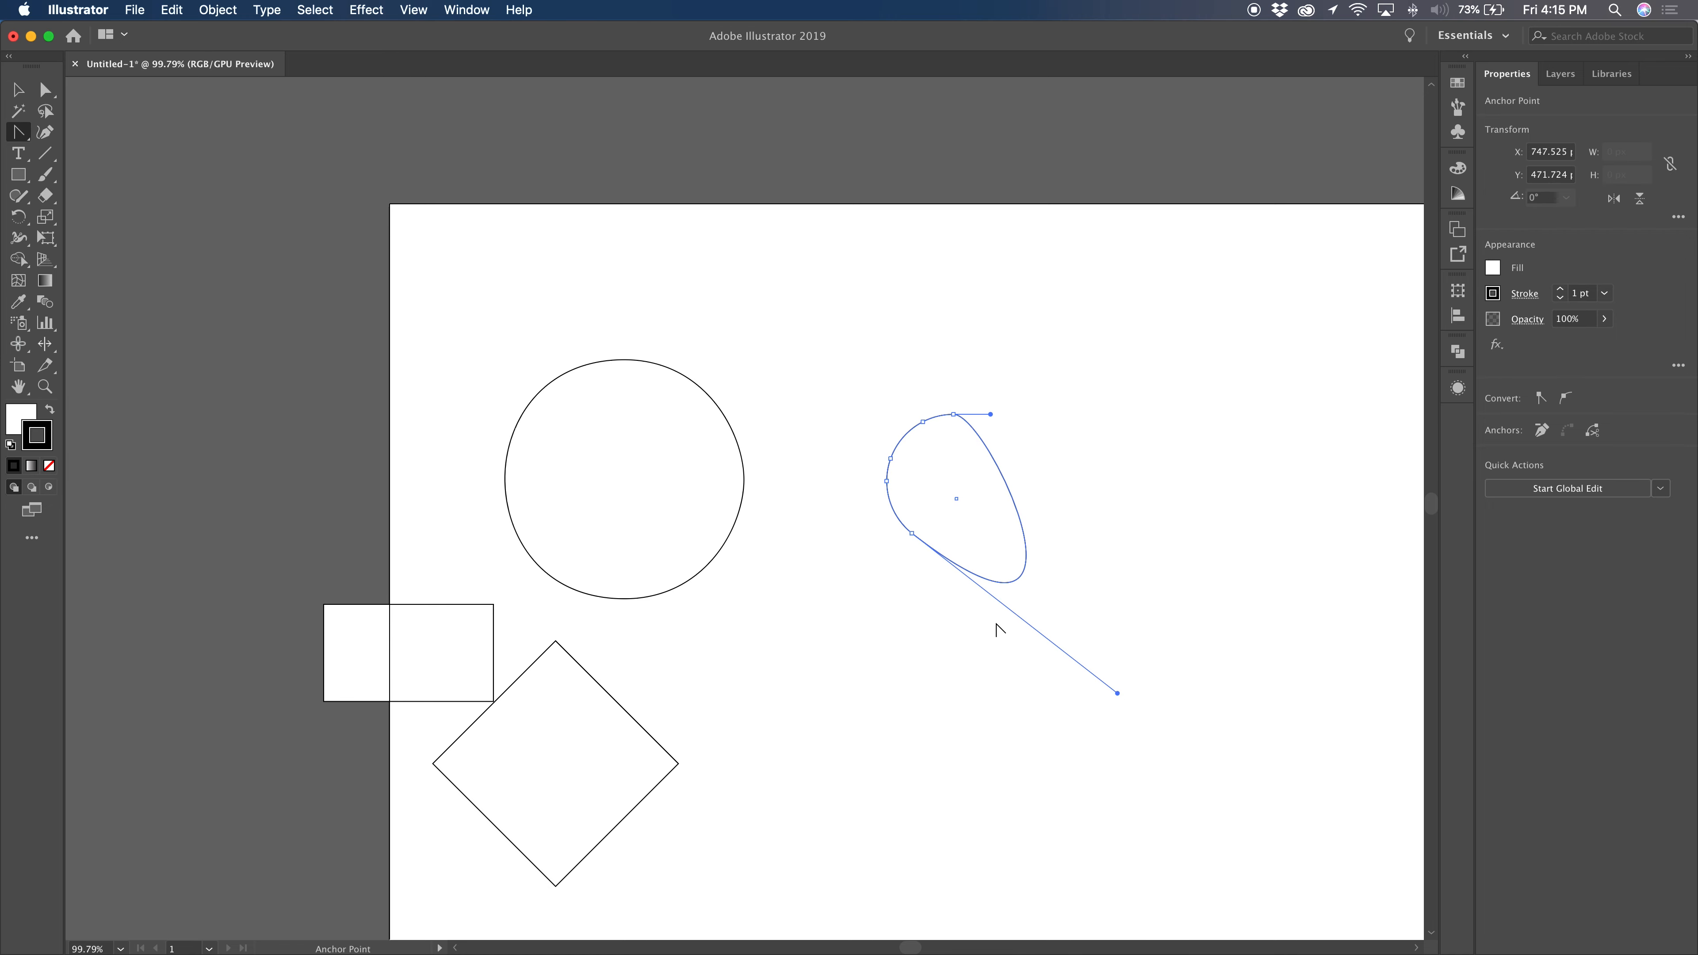
pyautogui.click(912, 533)
pyautogui.click(891, 459)
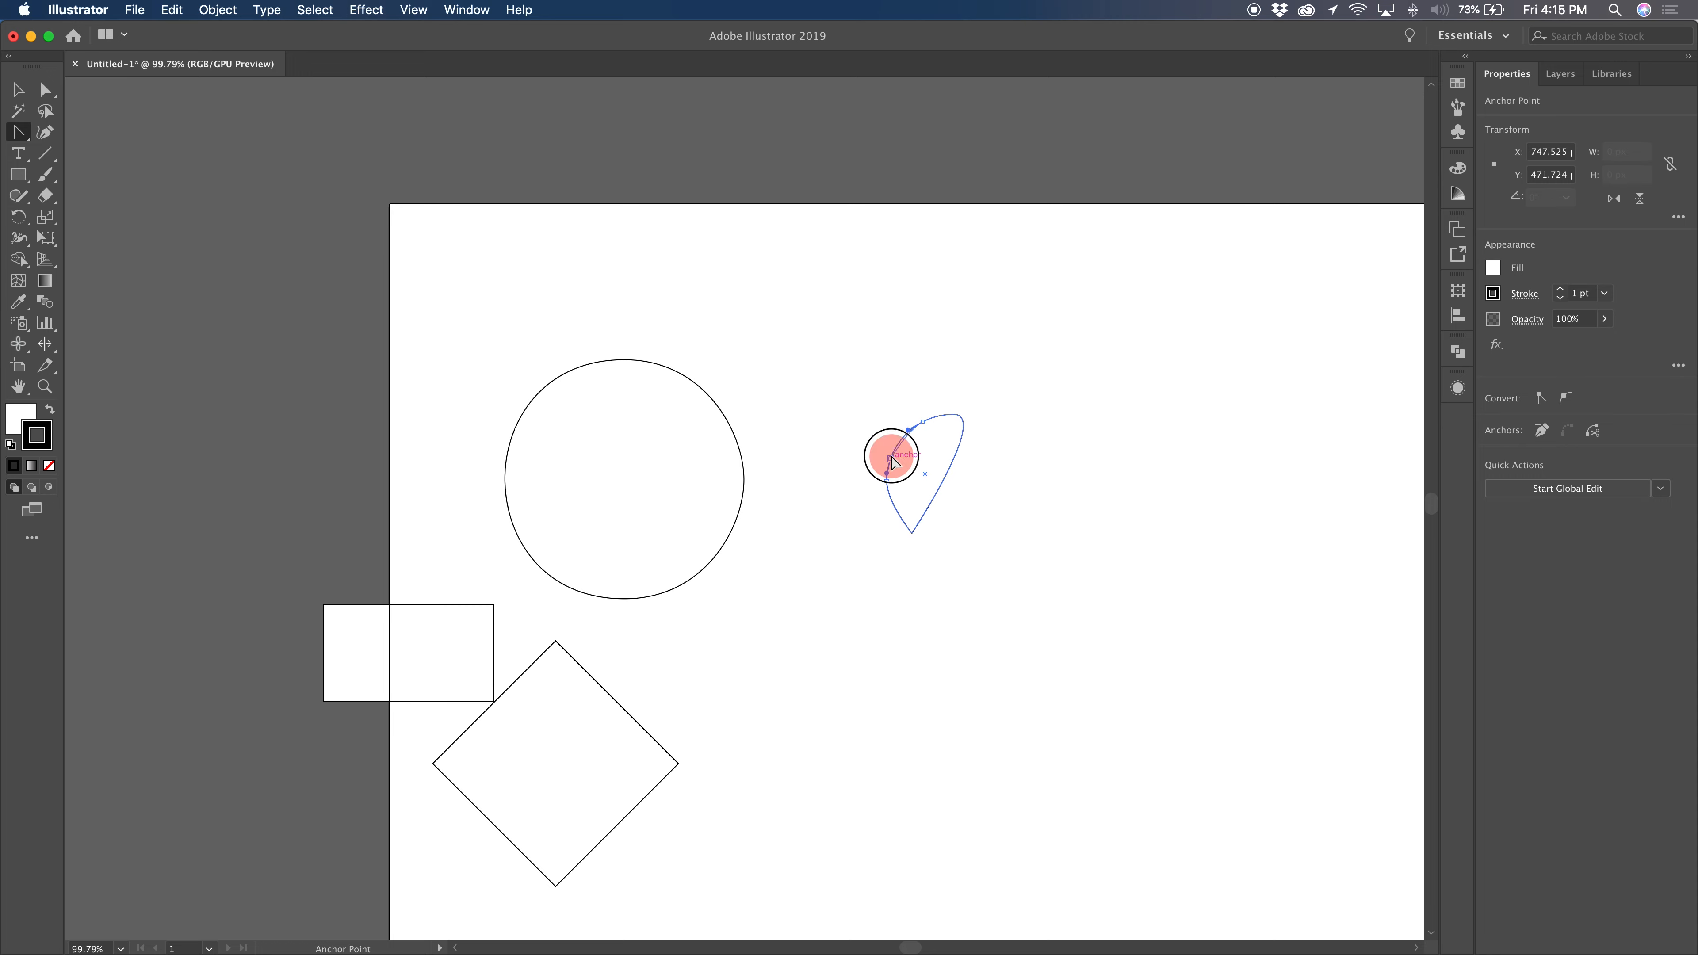
pyautogui.moveTo(891, 459); pyautogui.dragTo(725, 328)
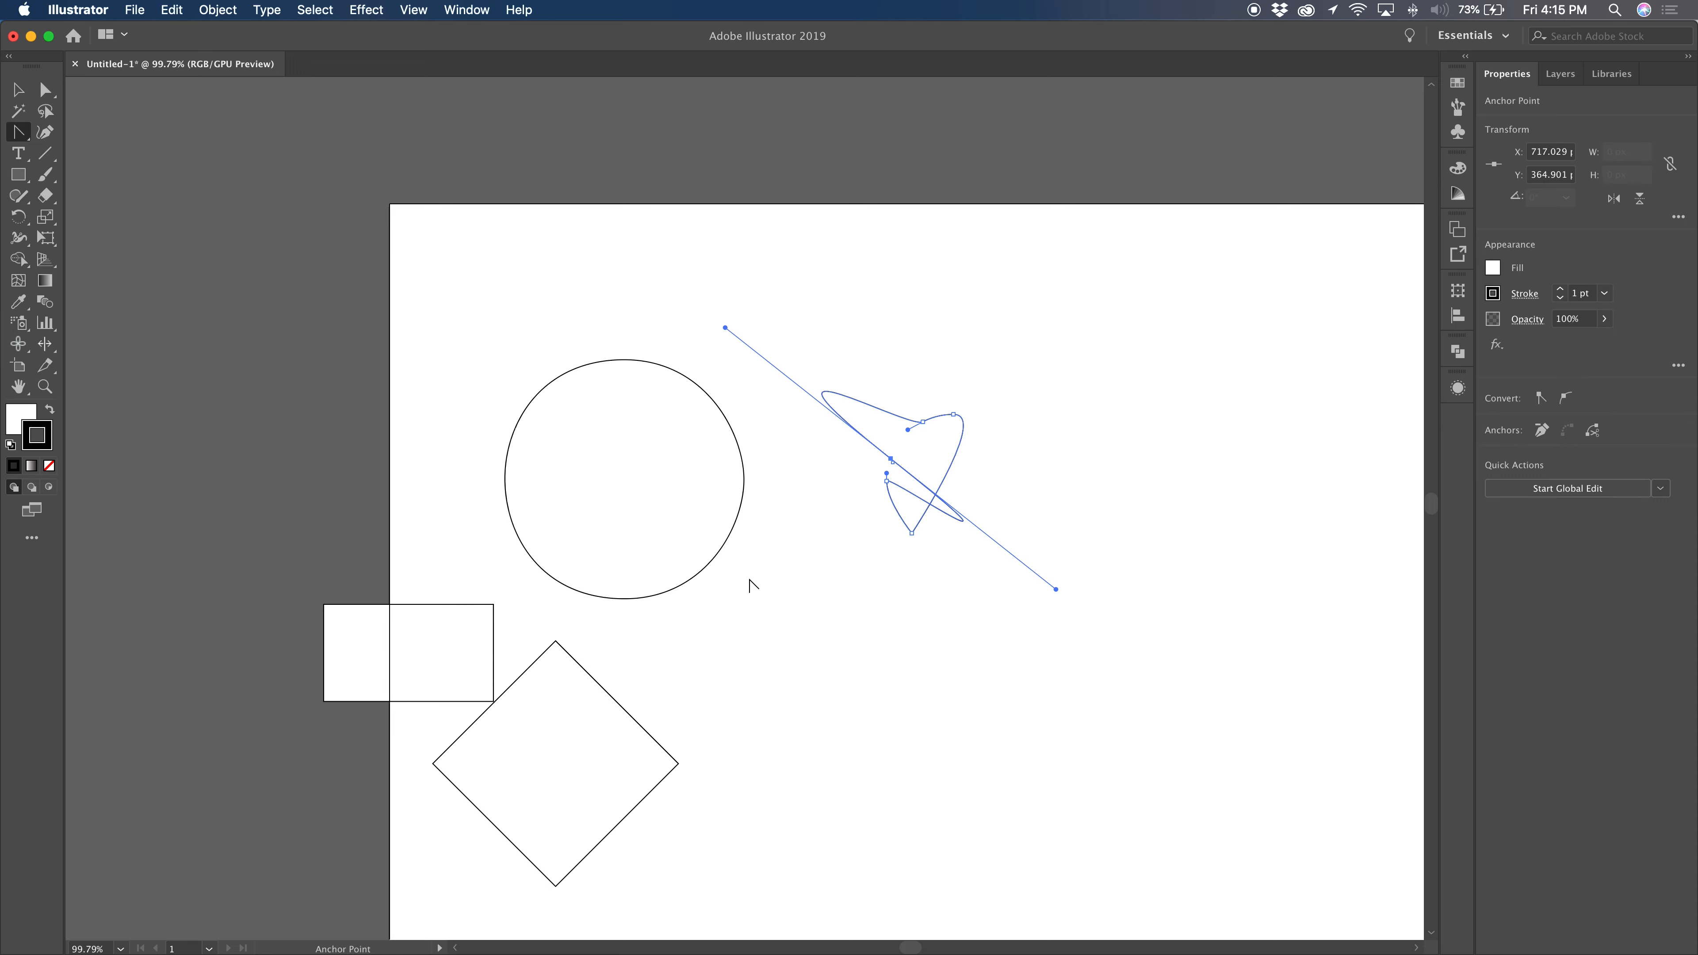
pyautogui.click(18, 89)
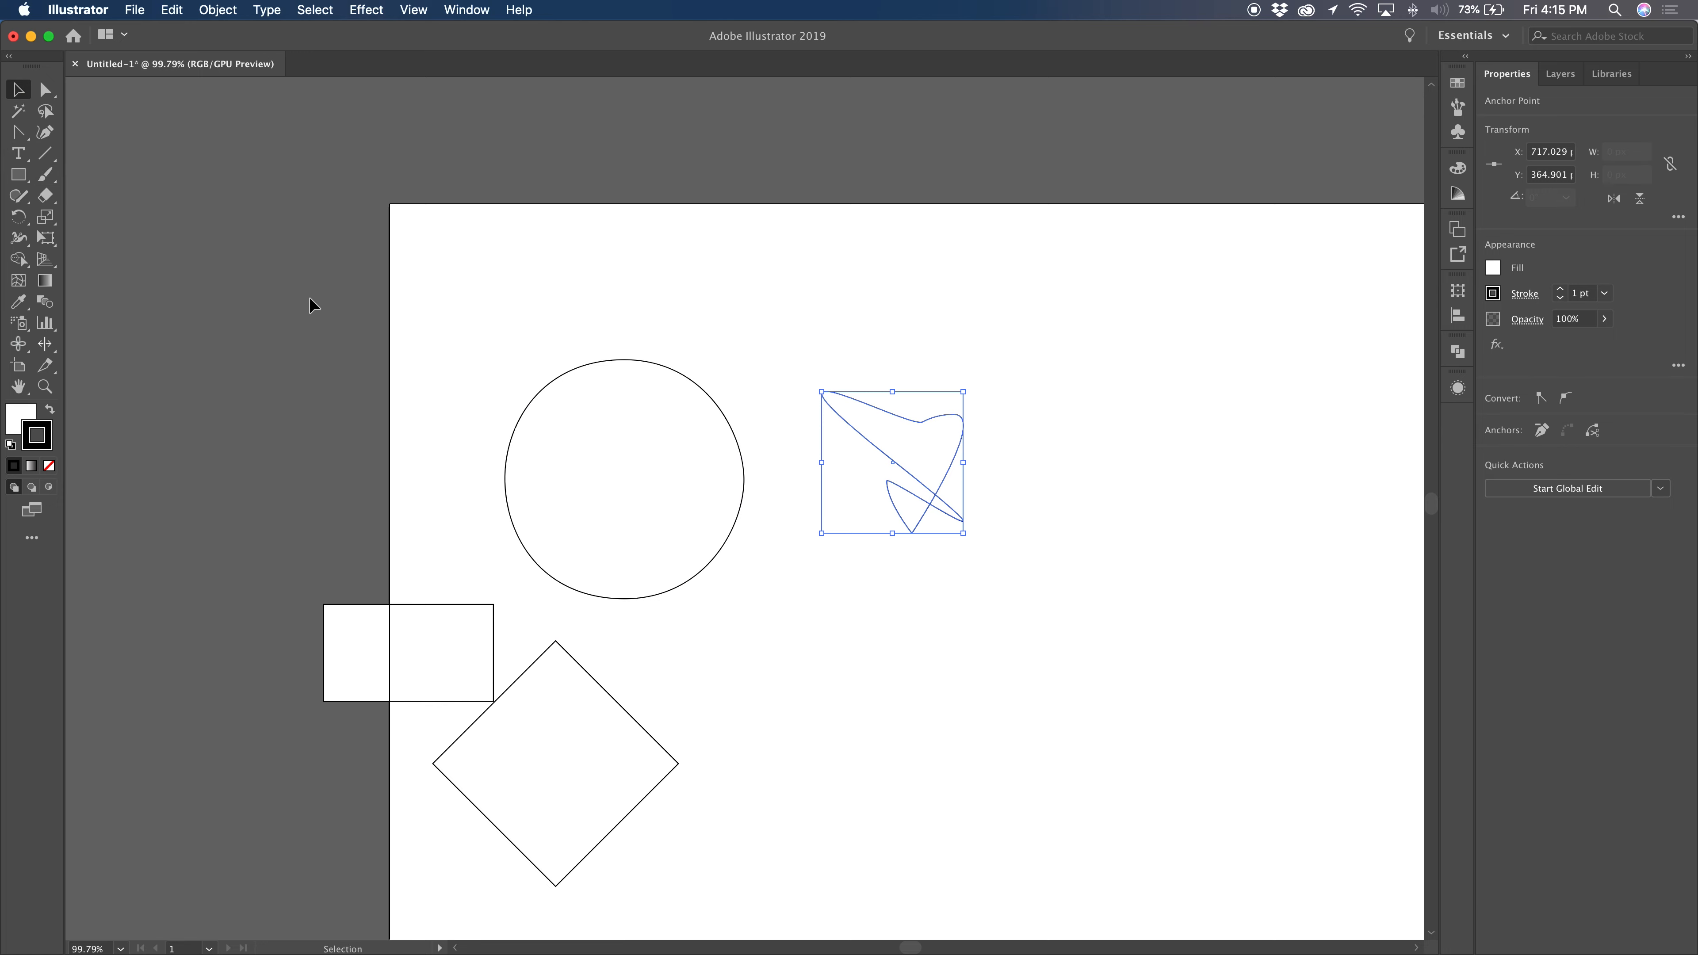
pyautogui.click(347, 328)
# Move the distorted shape down and slightly left, move the group right so it sits beside it, and deselect everything.
pyautogui.moveTo(943, 478); pyautogui.dragTo(890, 685)
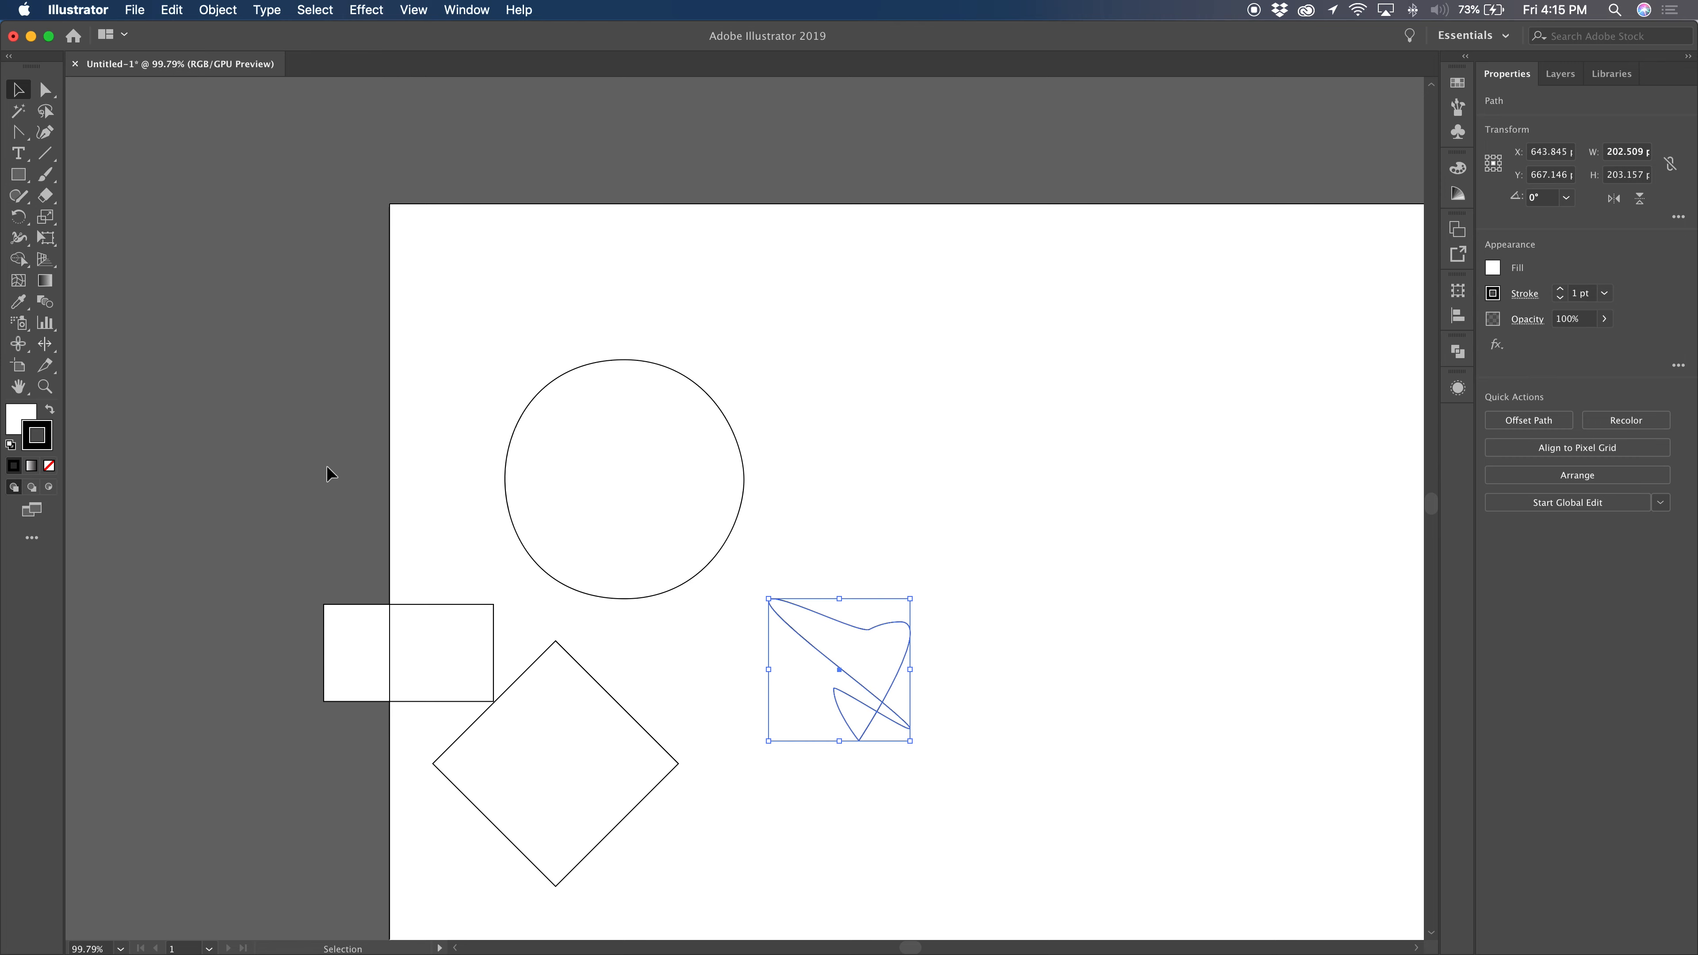
pyautogui.moveTo(508, 761); pyautogui.dragTo(668, 746)
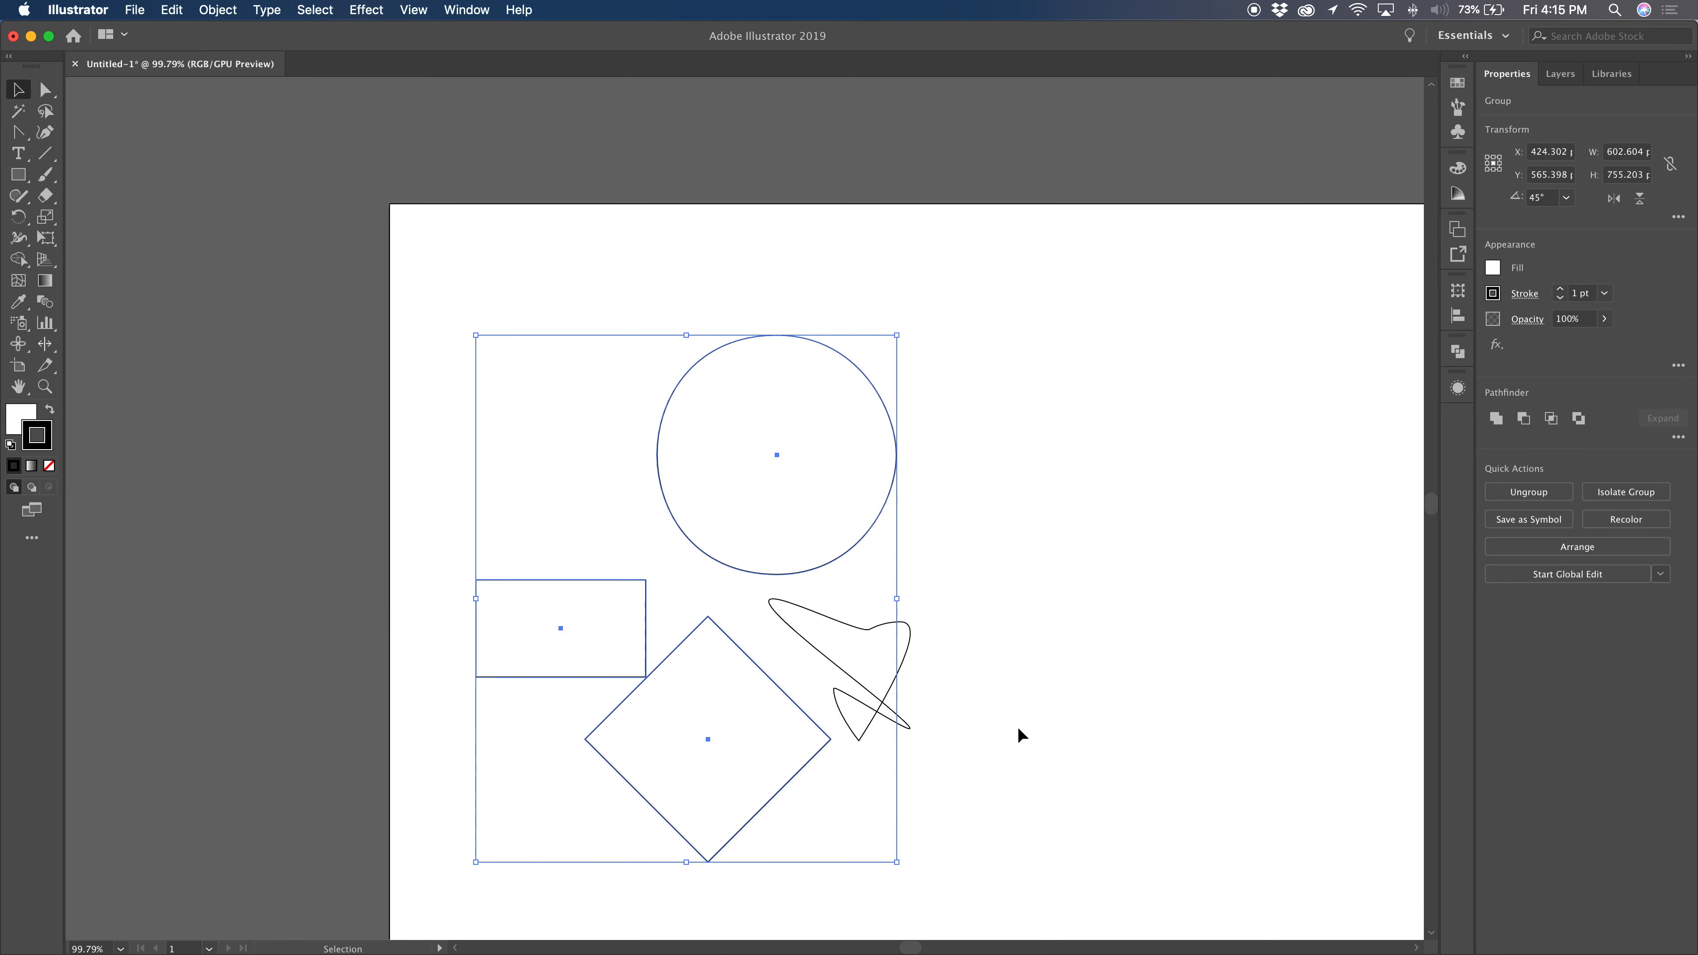
pyautogui.click(975, 702)
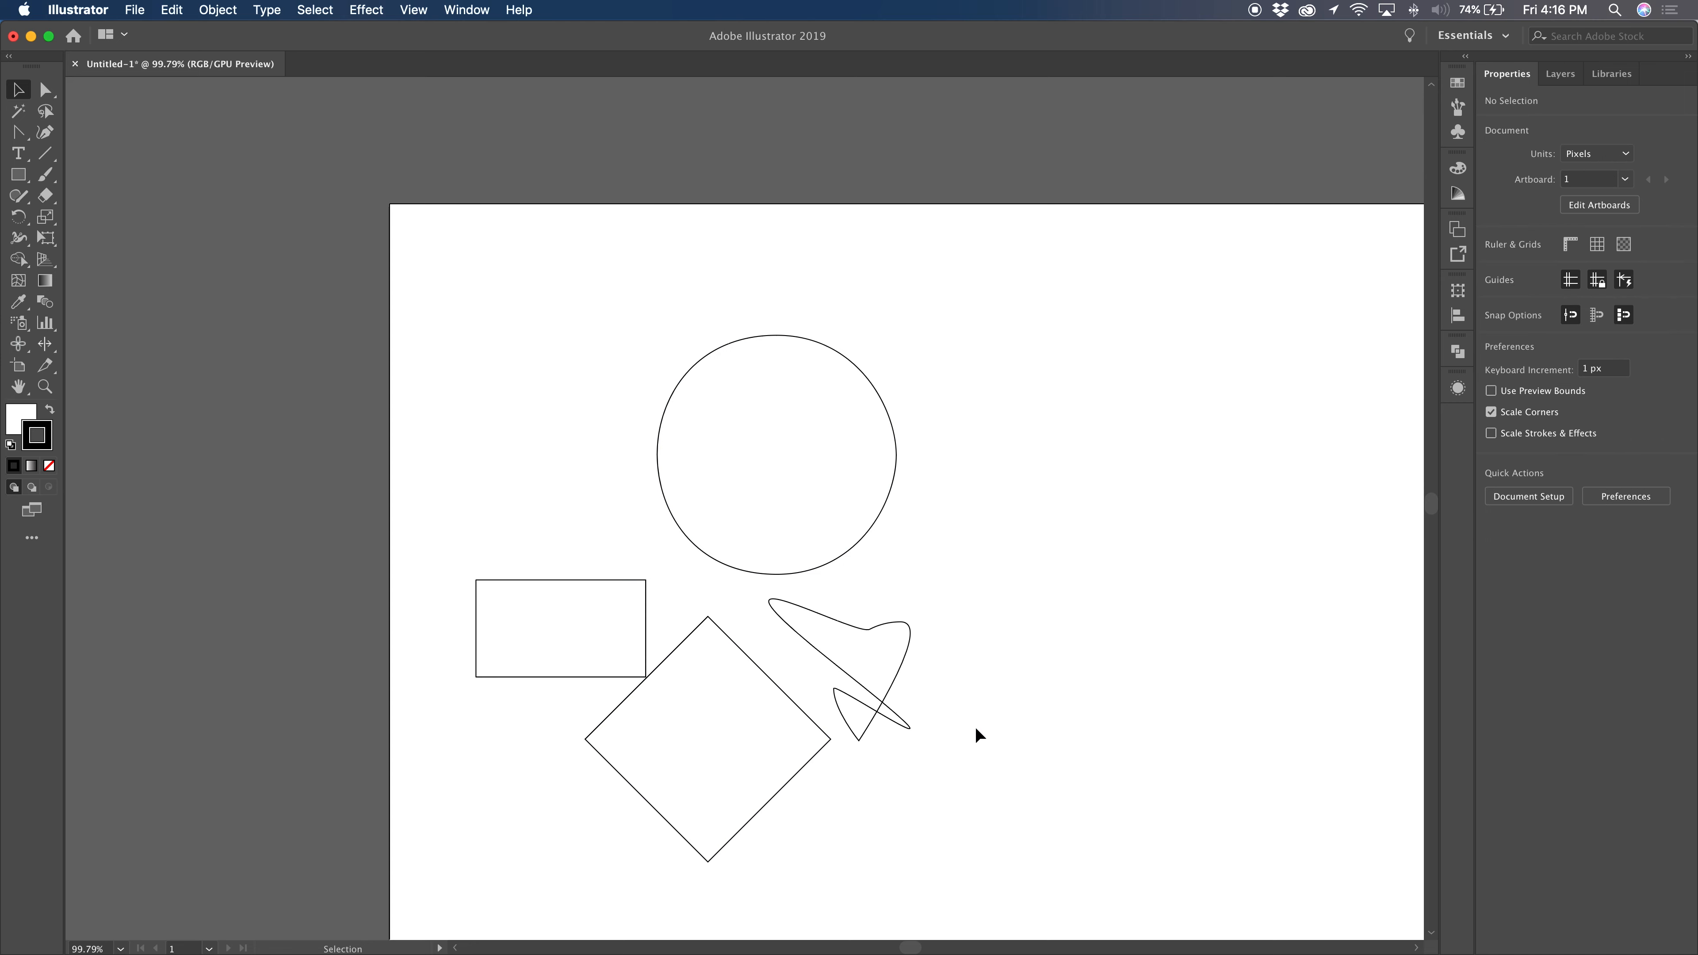
pyautogui.moveTo(973, 776); pyautogui.dragTo(746, 519)
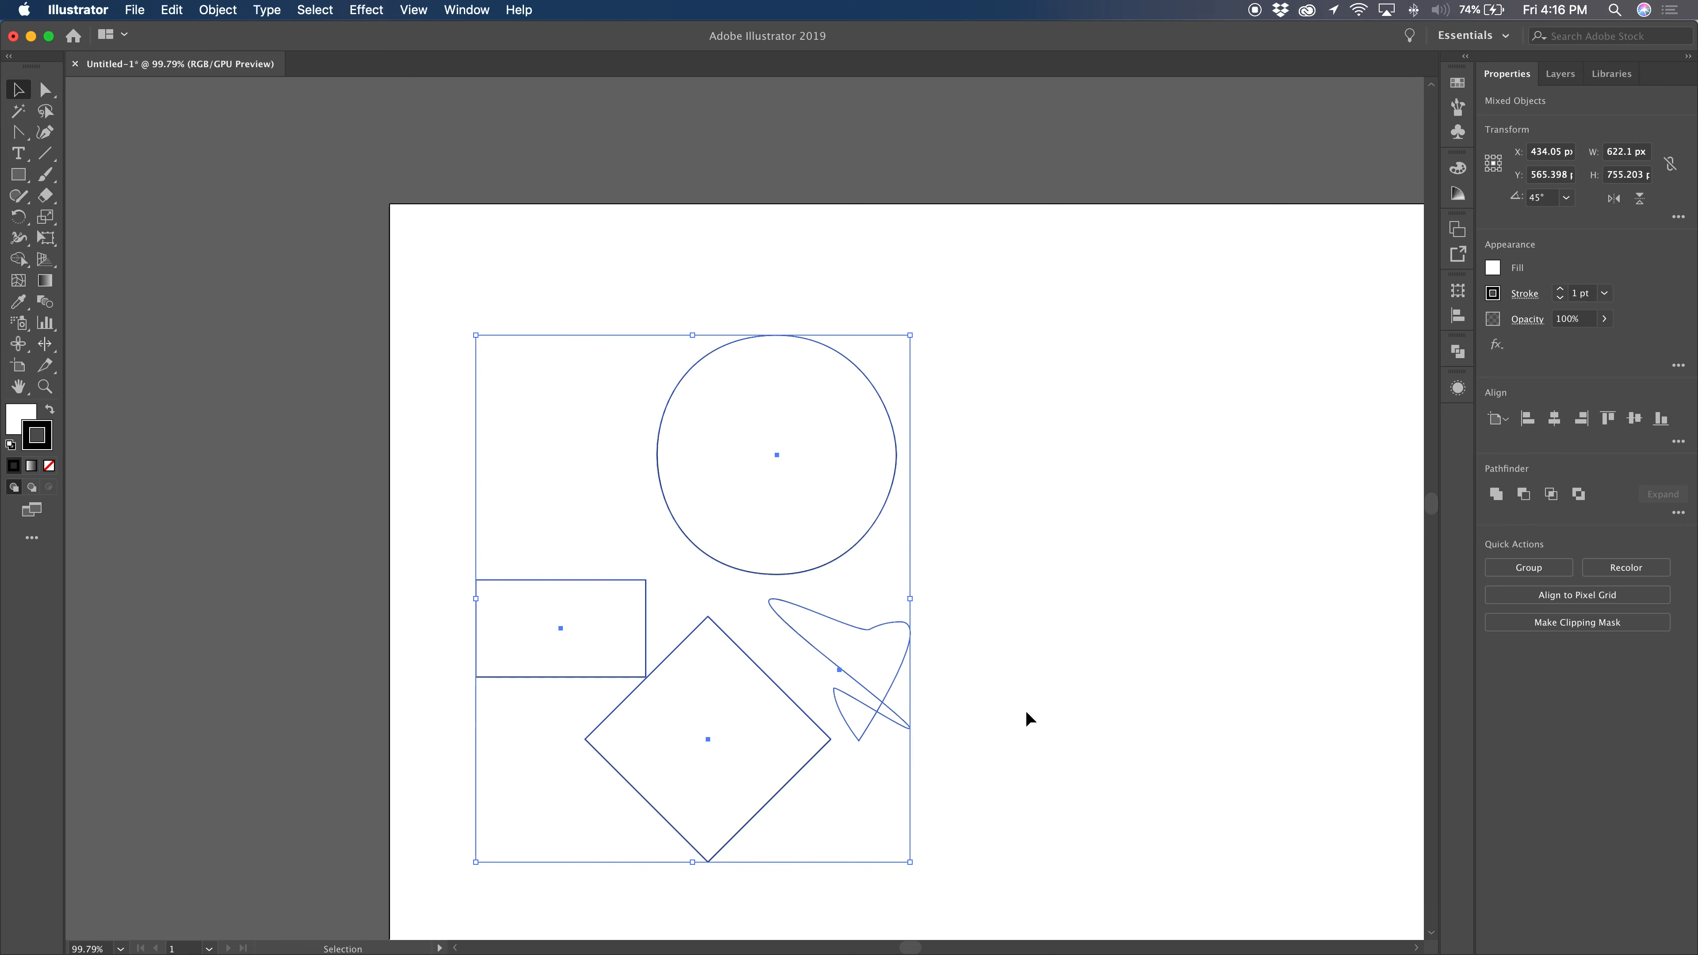
pyautogui.click(1060, 703)
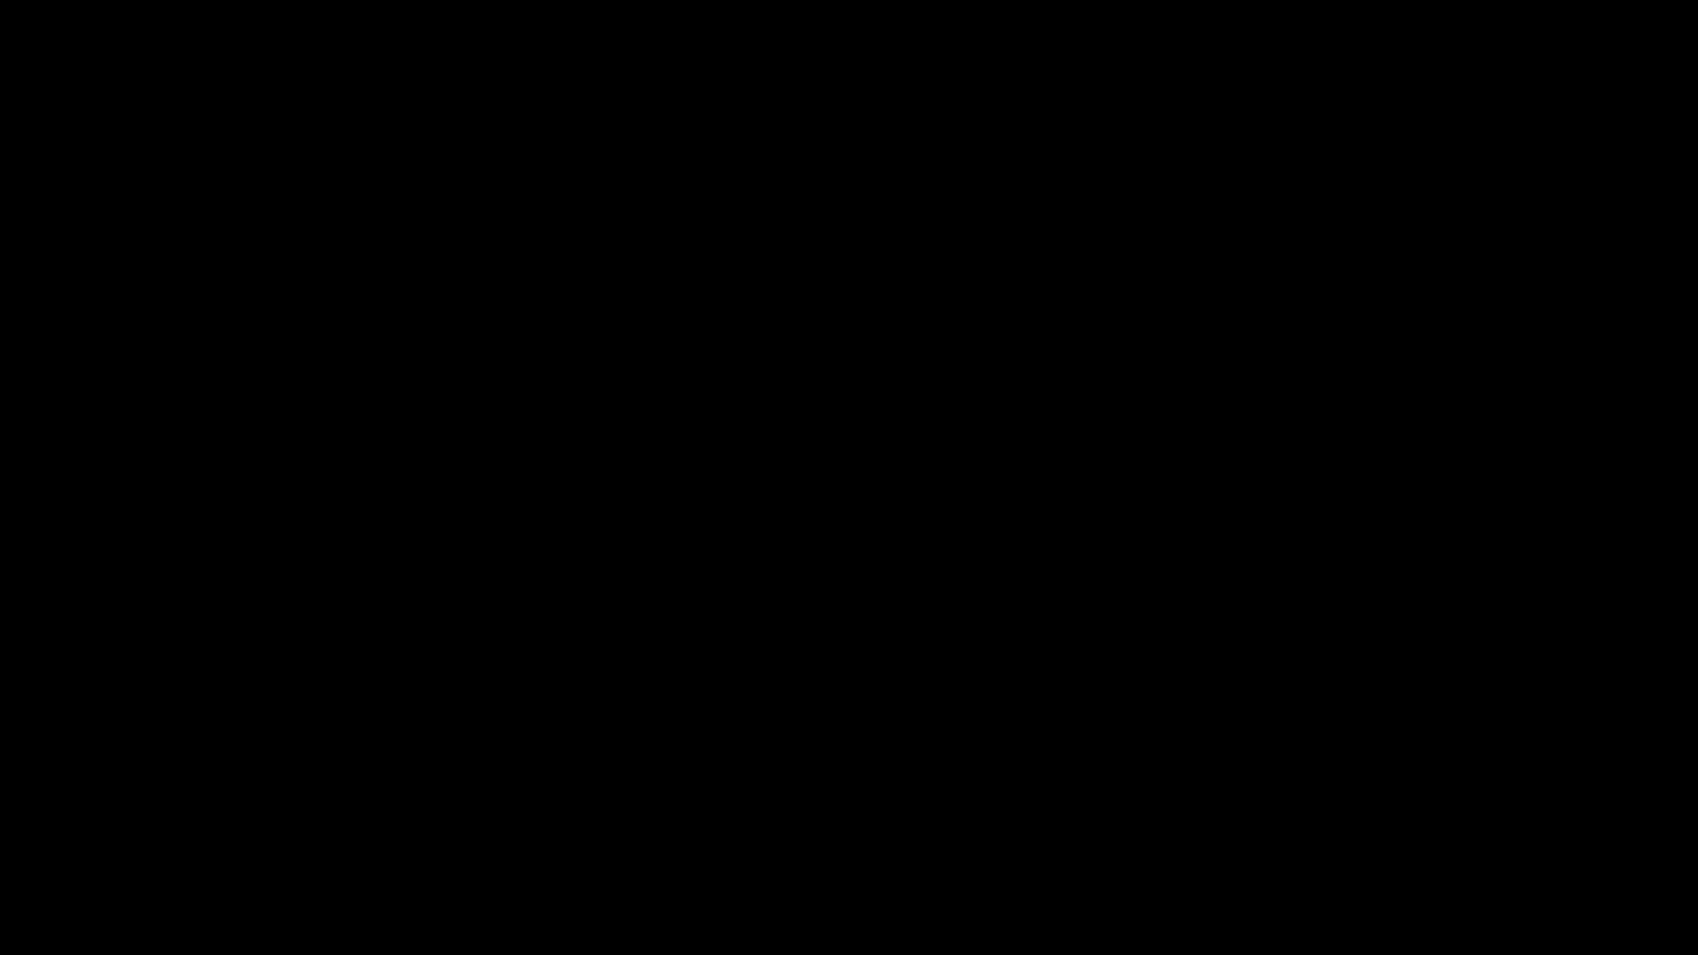